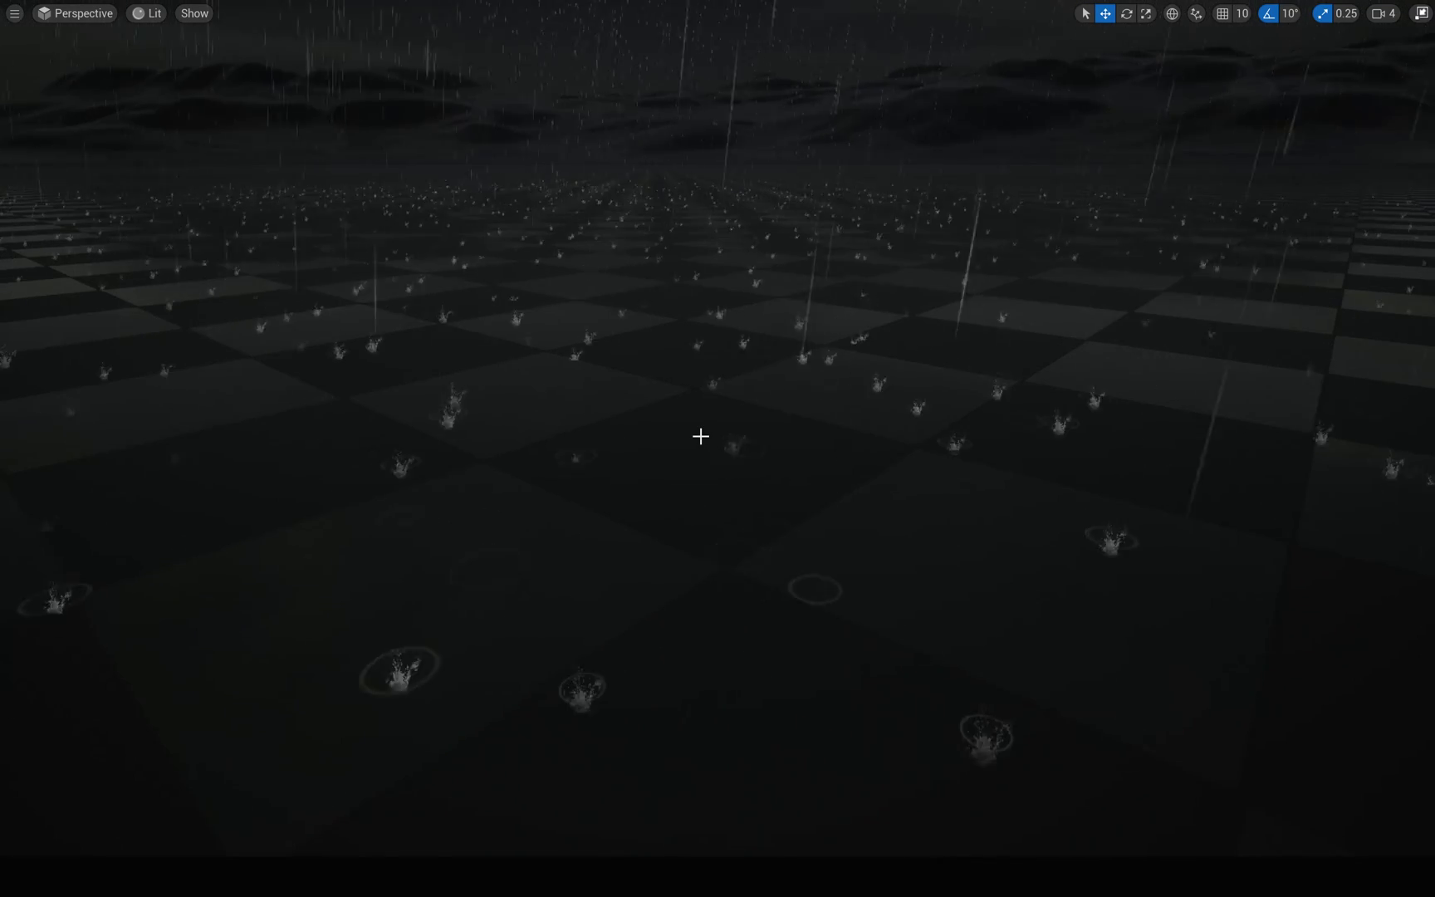
Leave the full-screen viewport and switch to the ripple opacity.psd document in Photoshop
scroll(699, 436, up, 3)
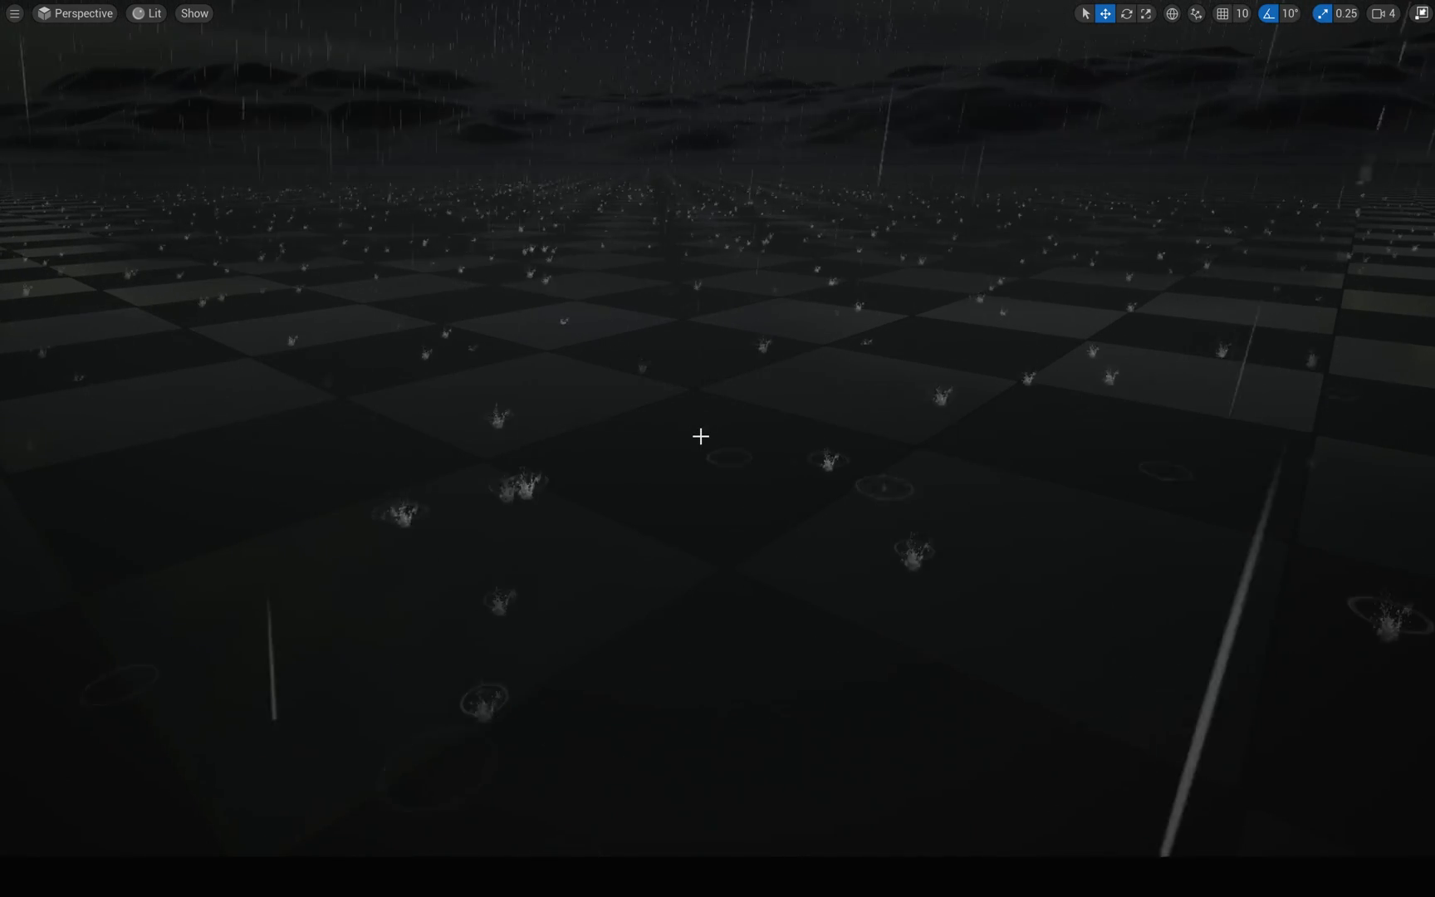
key(F11)
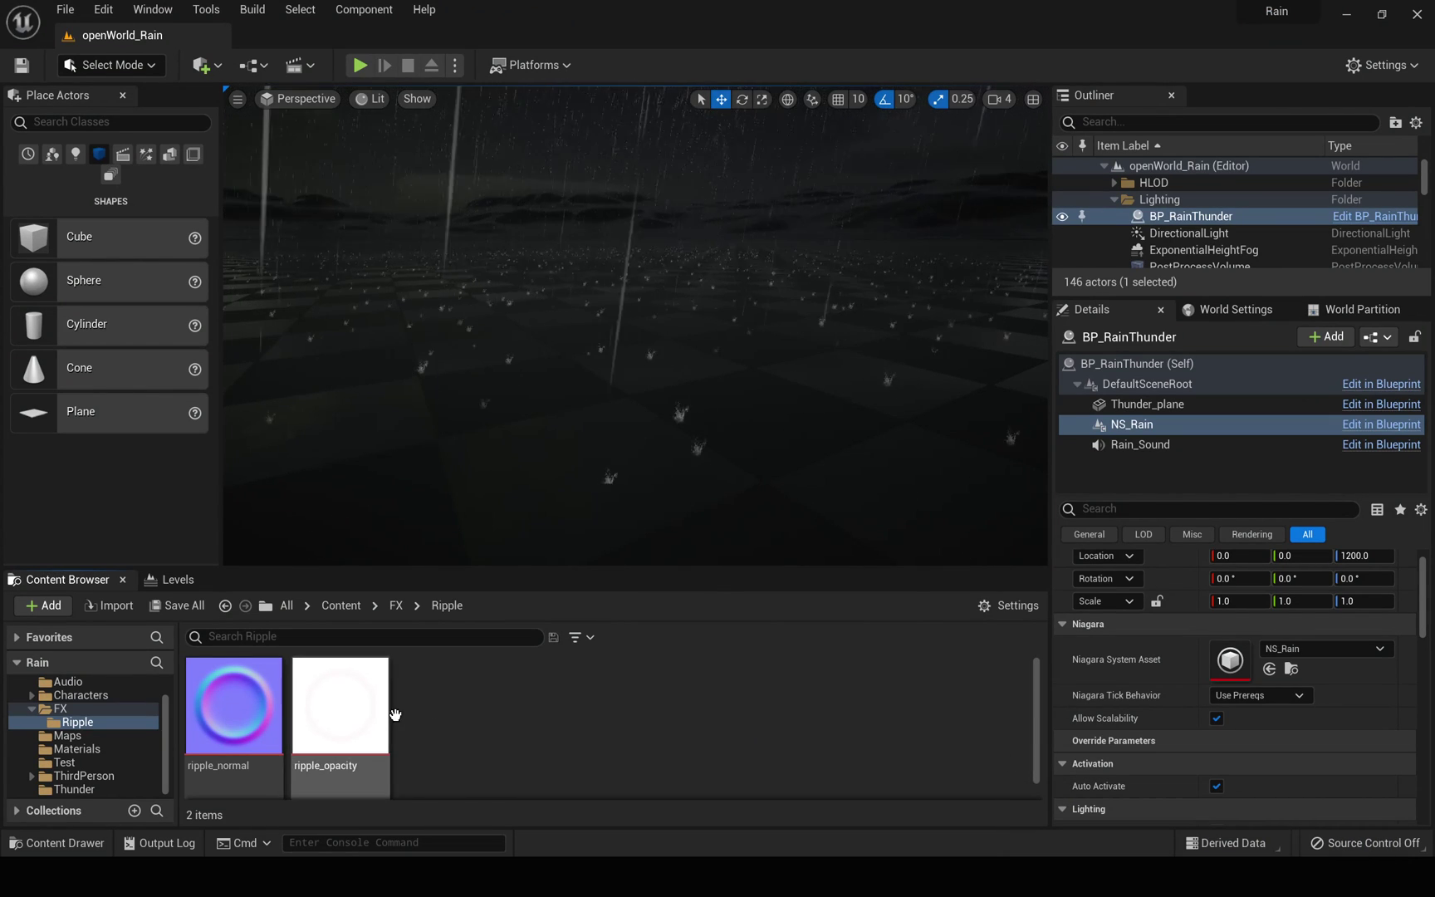
key(super+Tab)
key(Tab)
key(Tab)
key(Tab)
key(Tab)
key(Tab)
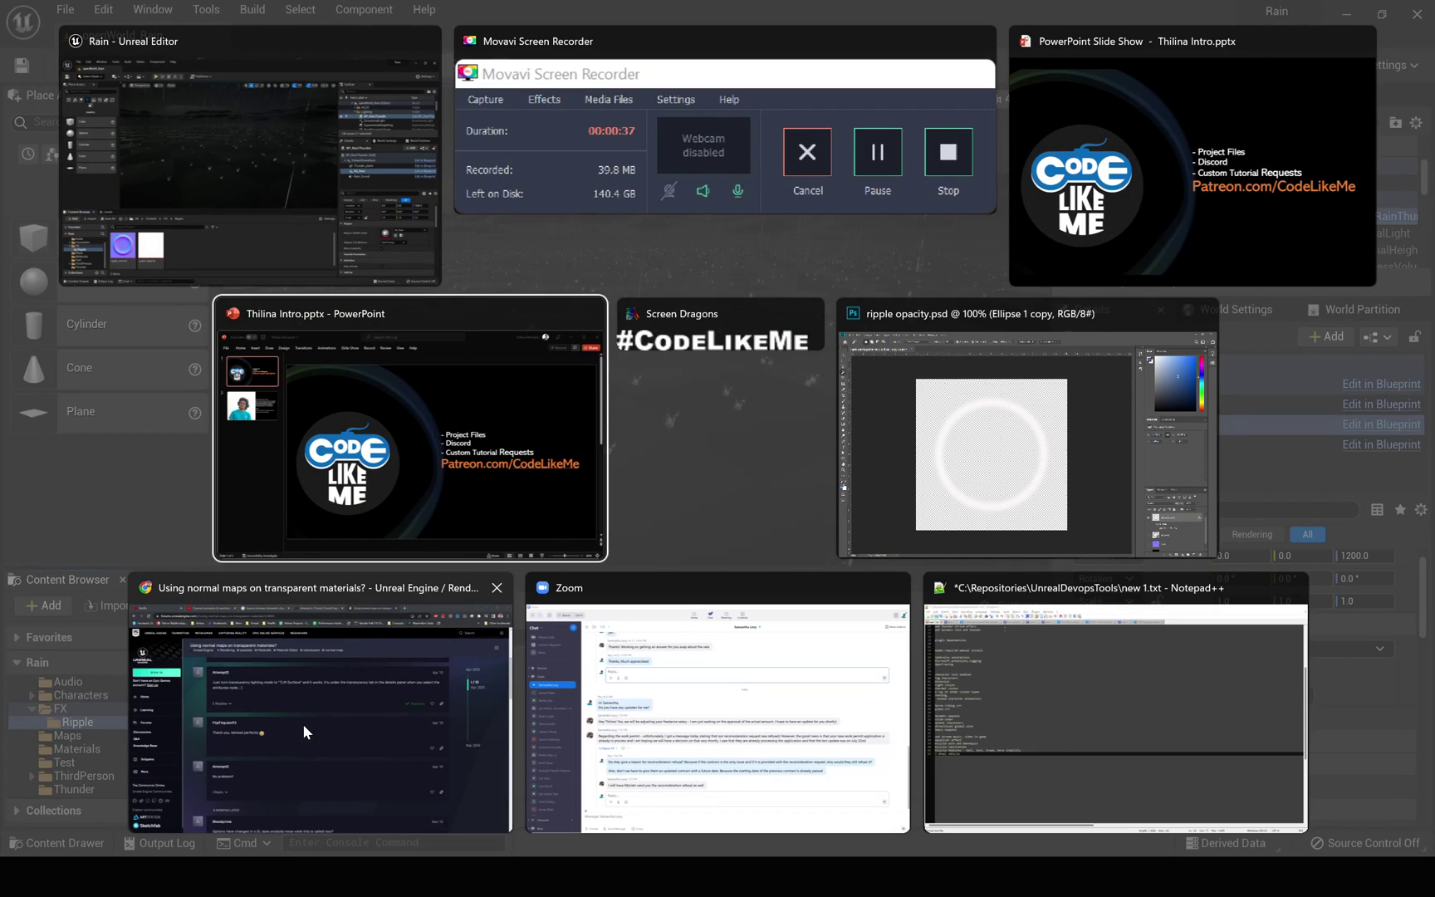
key(shift+Tab)
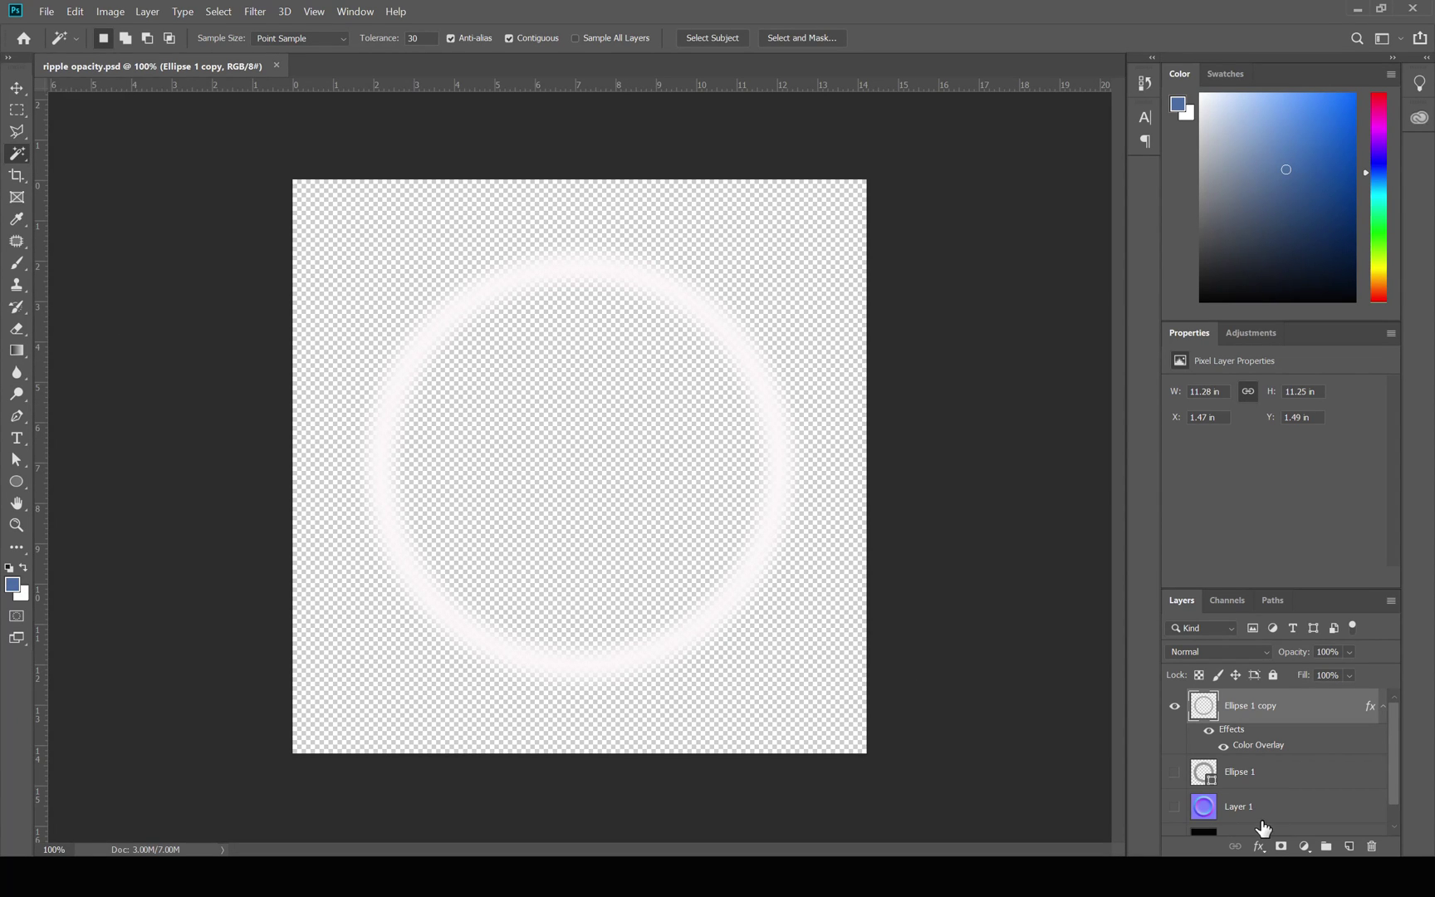
Show Layer 0 and Layer 1 behind the ripple ring to examine the source artwork, and switch back to Unreal Editor
scroll(1262, 827, down, 1)
click(1175, 819)
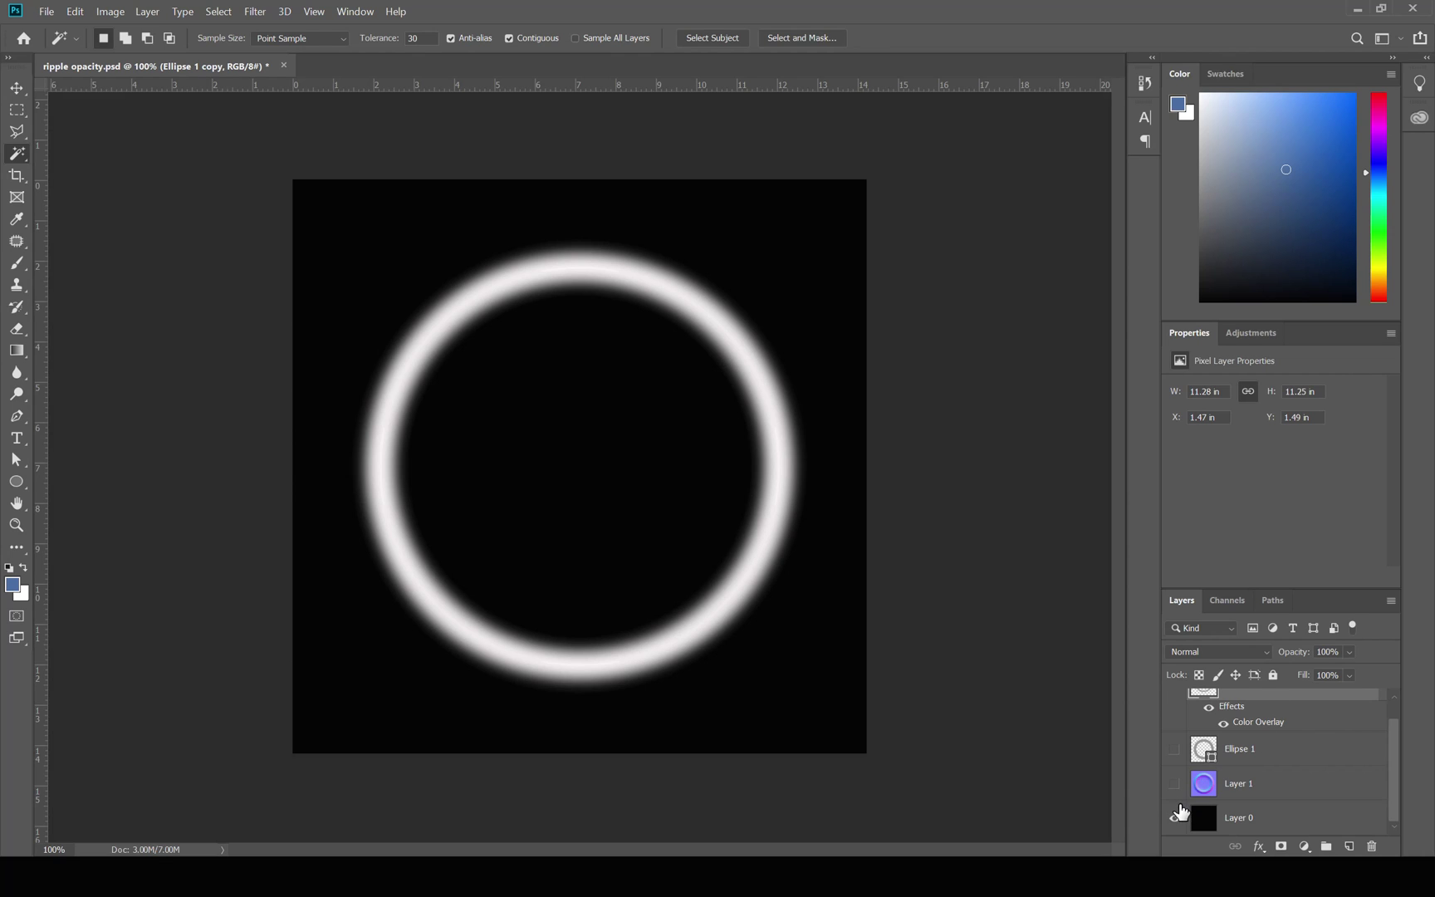
click(1173, 785)
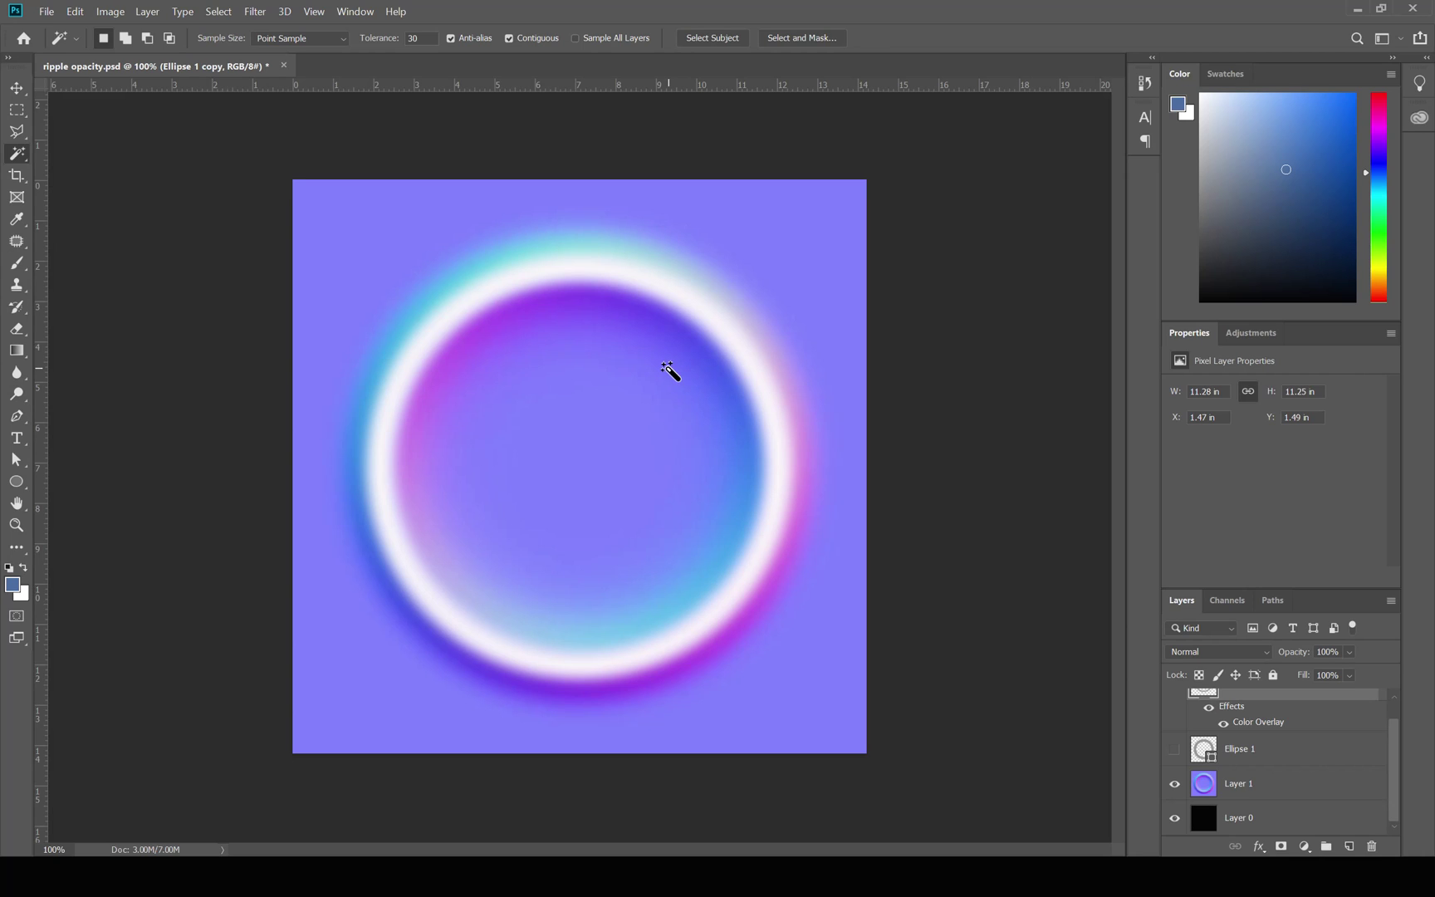
key(alt+Tab)
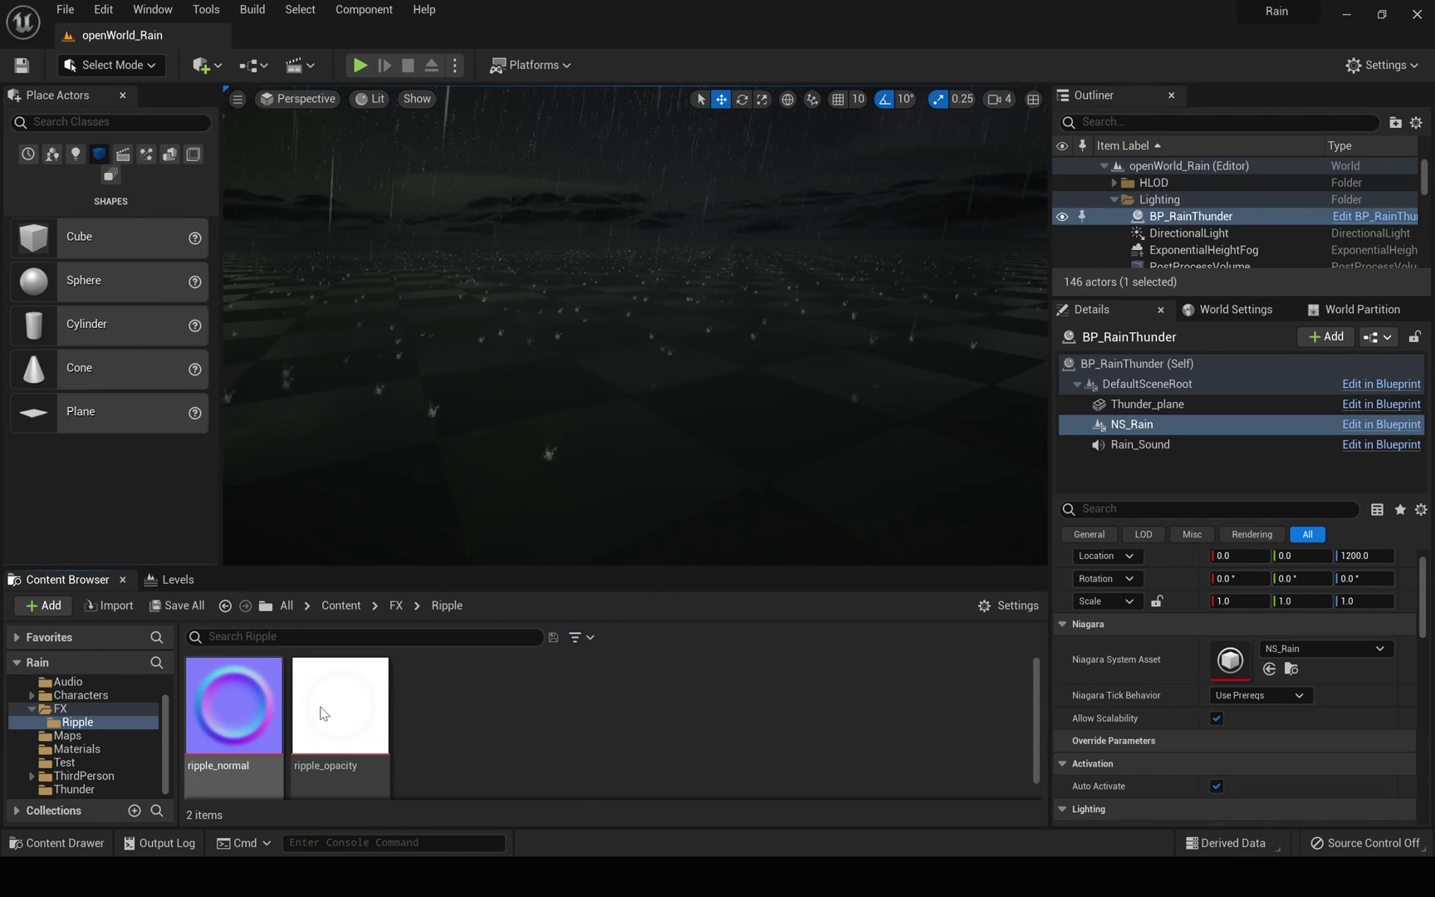
Place a Plane shape on the ground in the level and raise it to about 0.65 on Z
right_drag(710, 371, 740, 369)
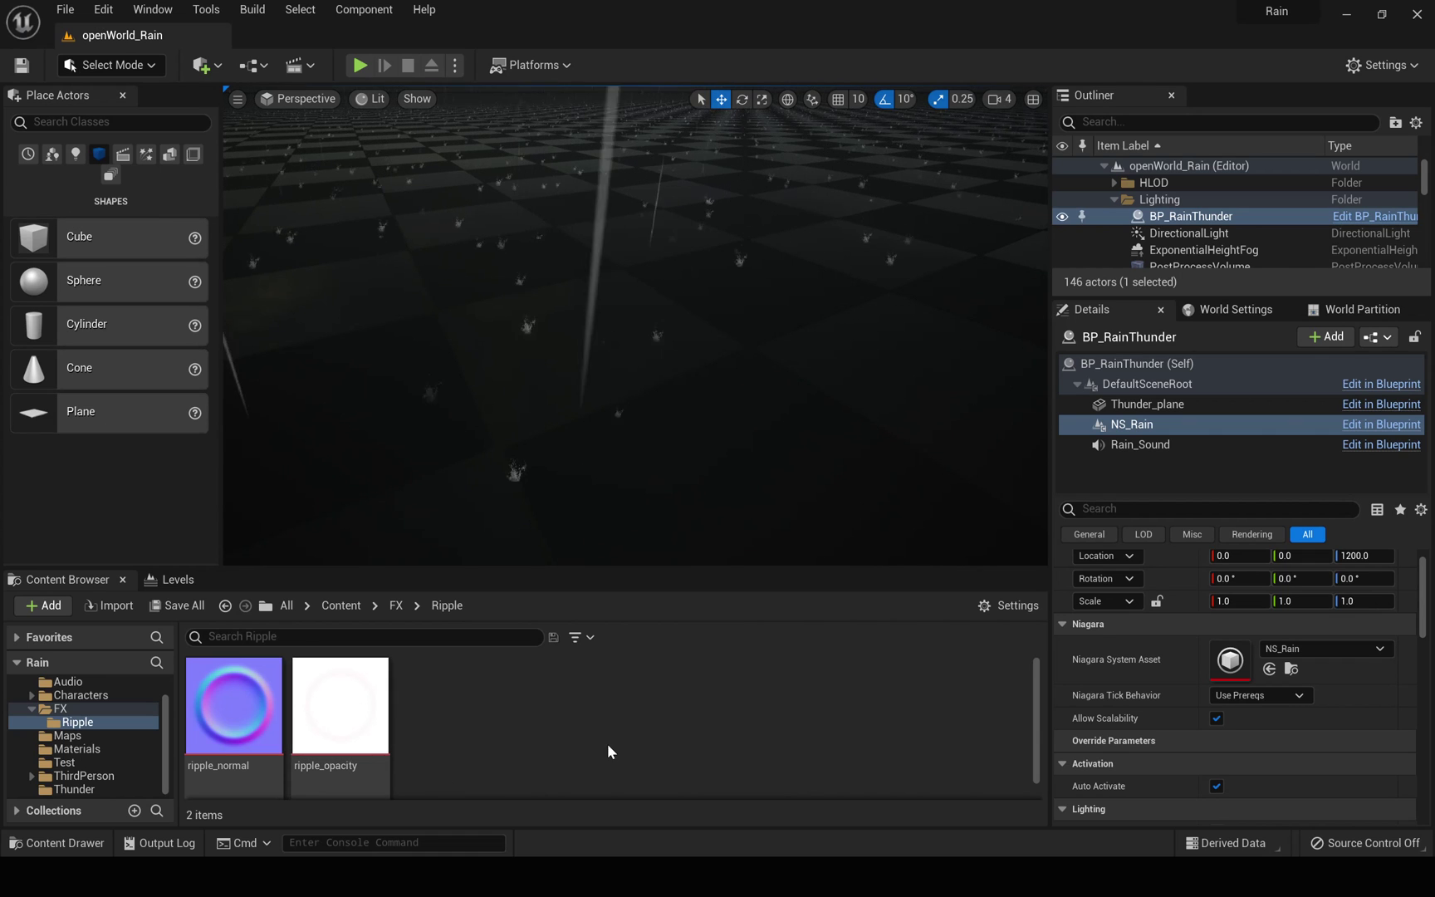
drag(106, 425, 668, 504)
key(f)
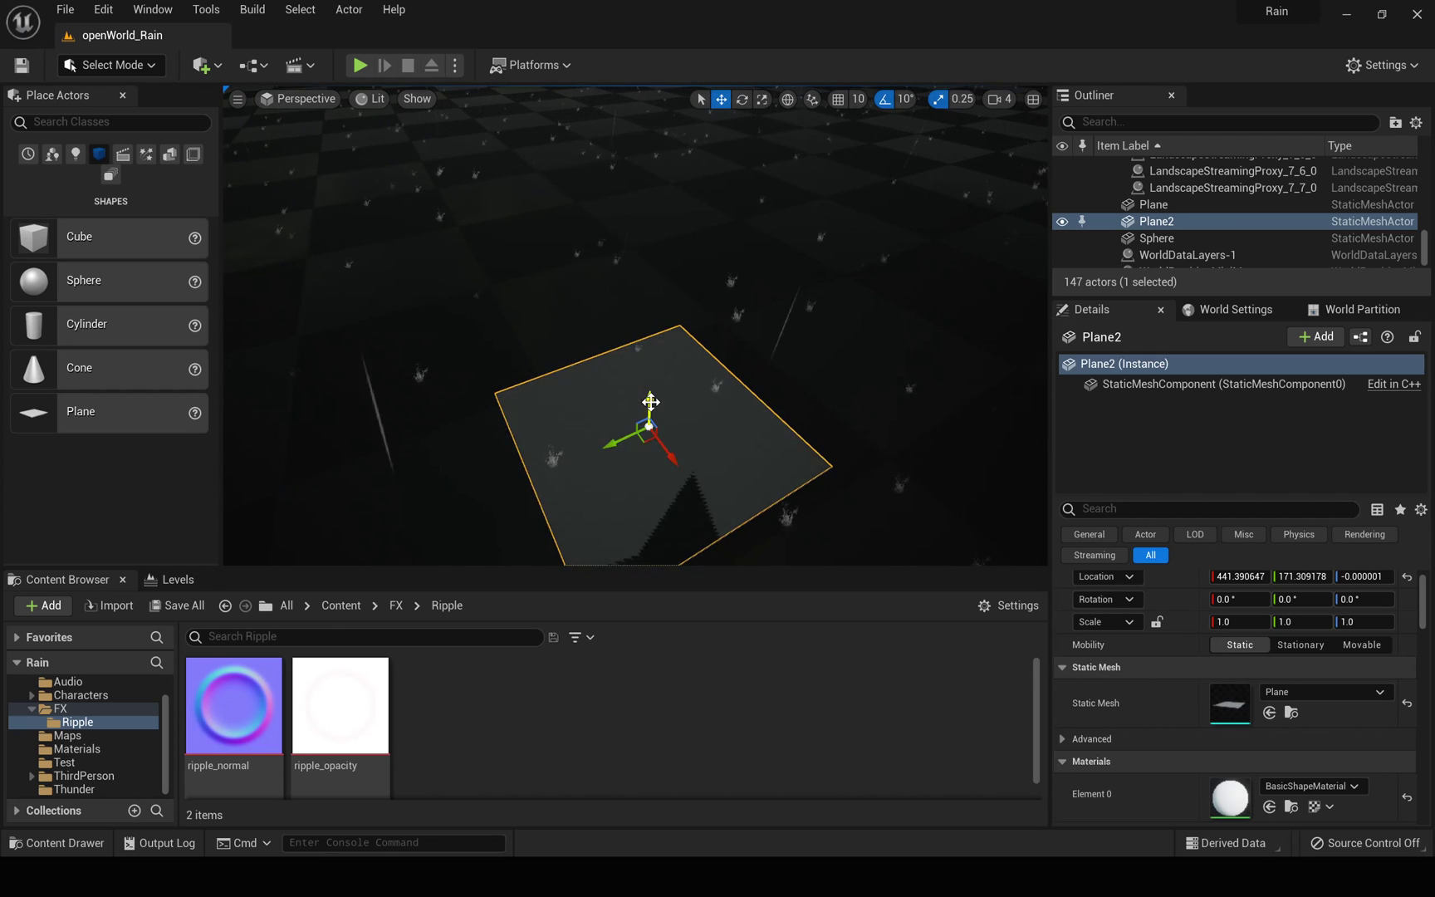
drag(649, 407, 651, 399)
scroll(858, 398, down, 2)
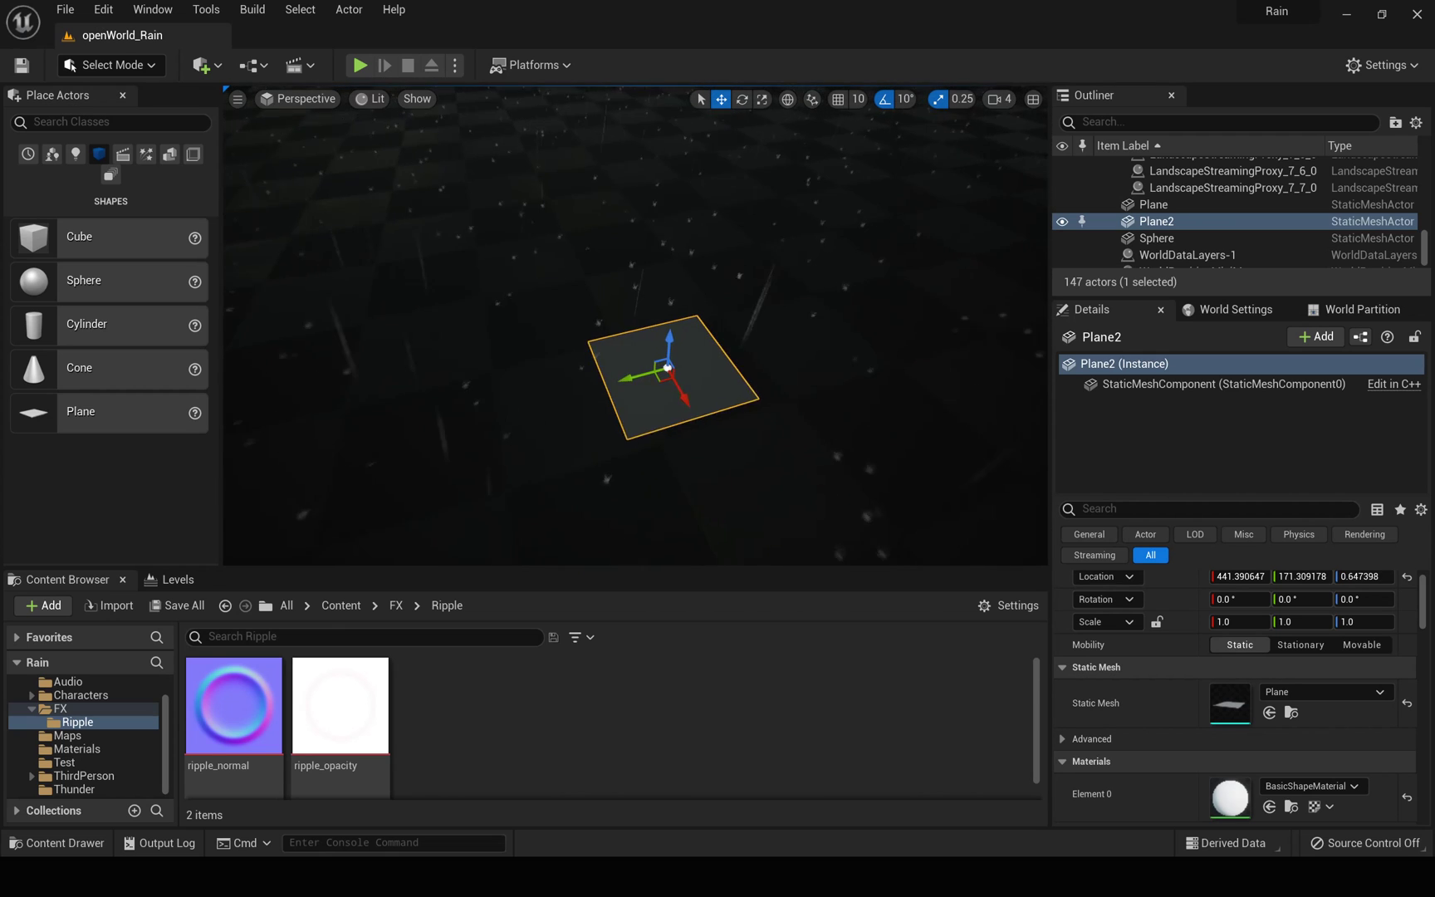
scroll(864, 388, up, 1)
Apply the ripple_opacity texture to the plane as a new material and rename that material M_Ripple
click(358, 715)
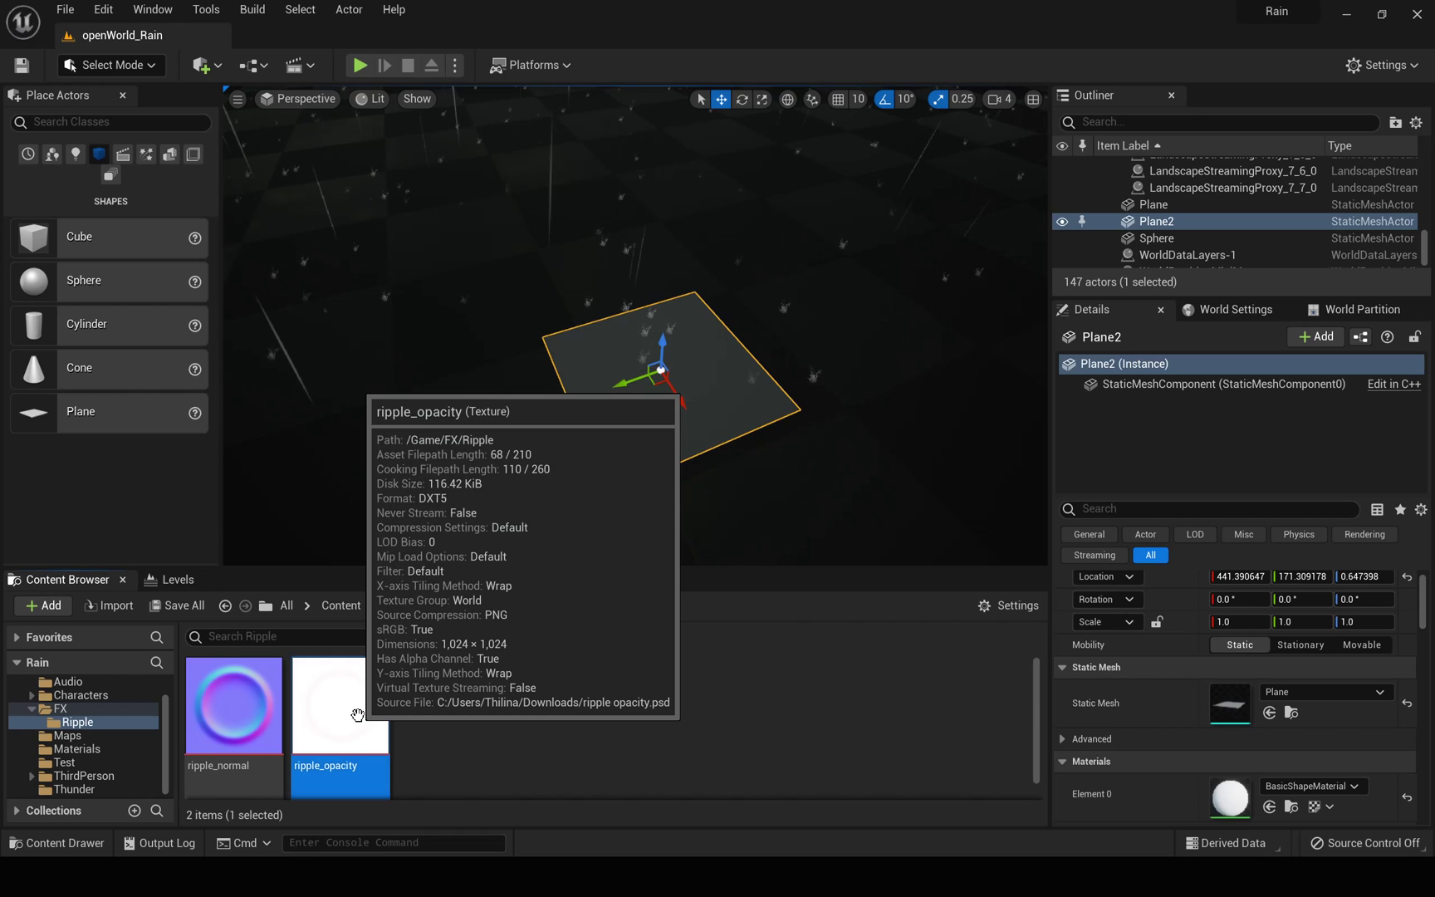
drag(358, 715, 643, 426)
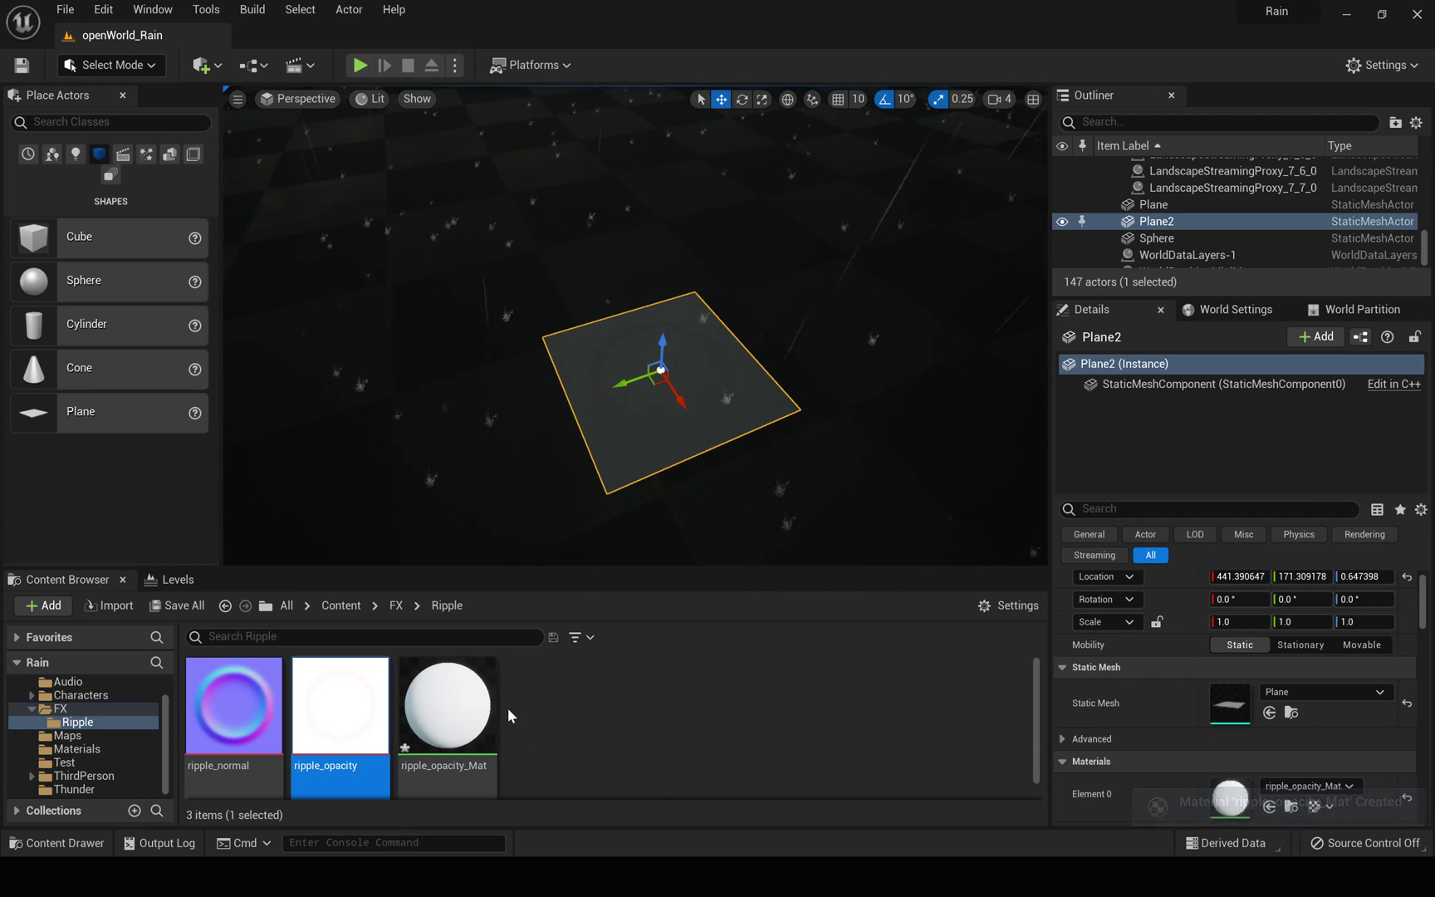
click(452, 696)
key(F2)
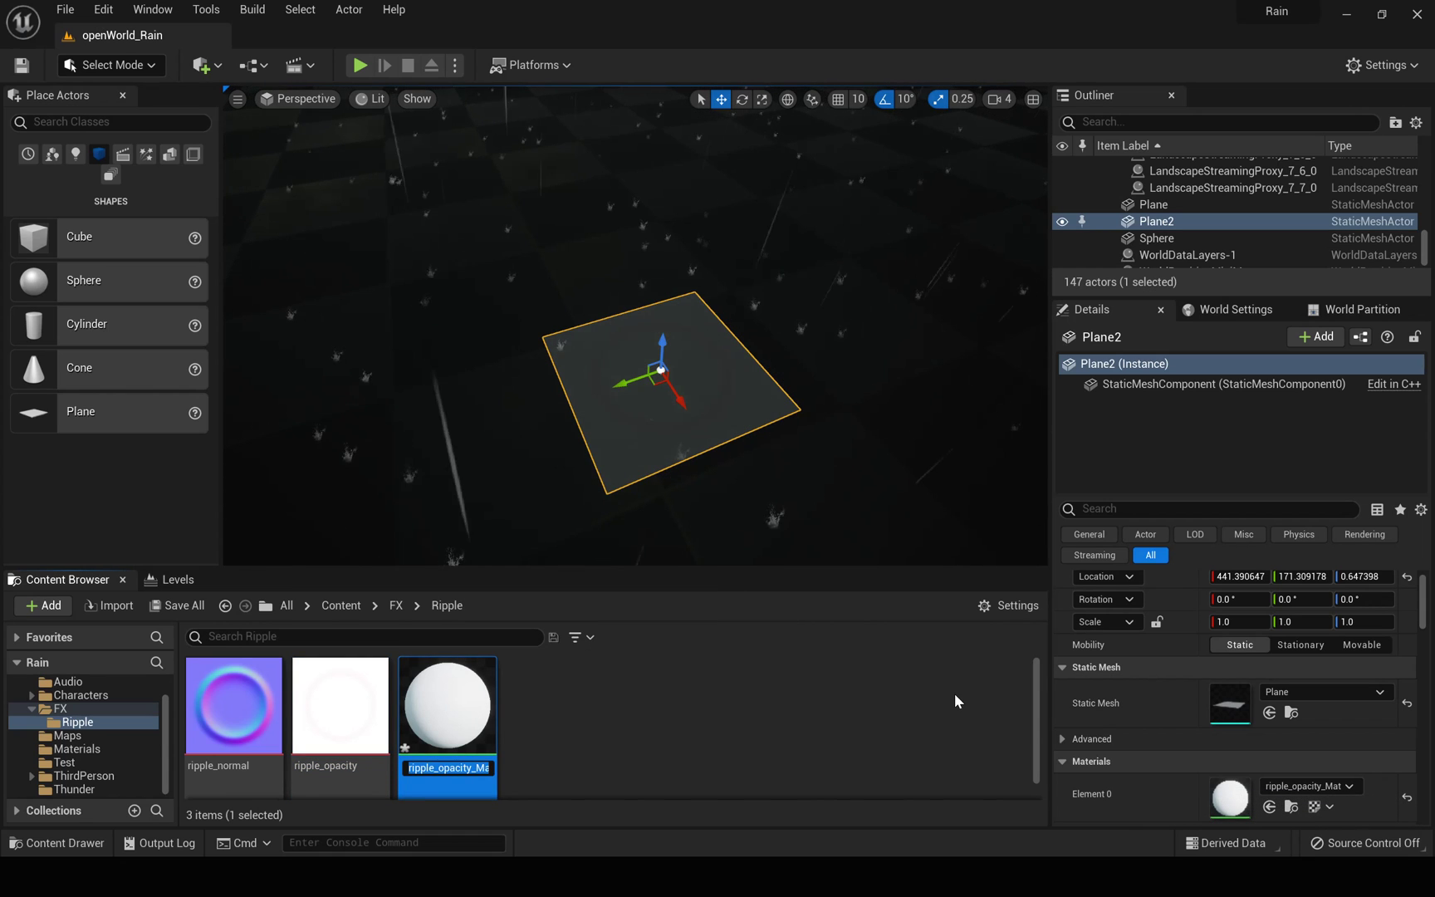
text(M_Ri)
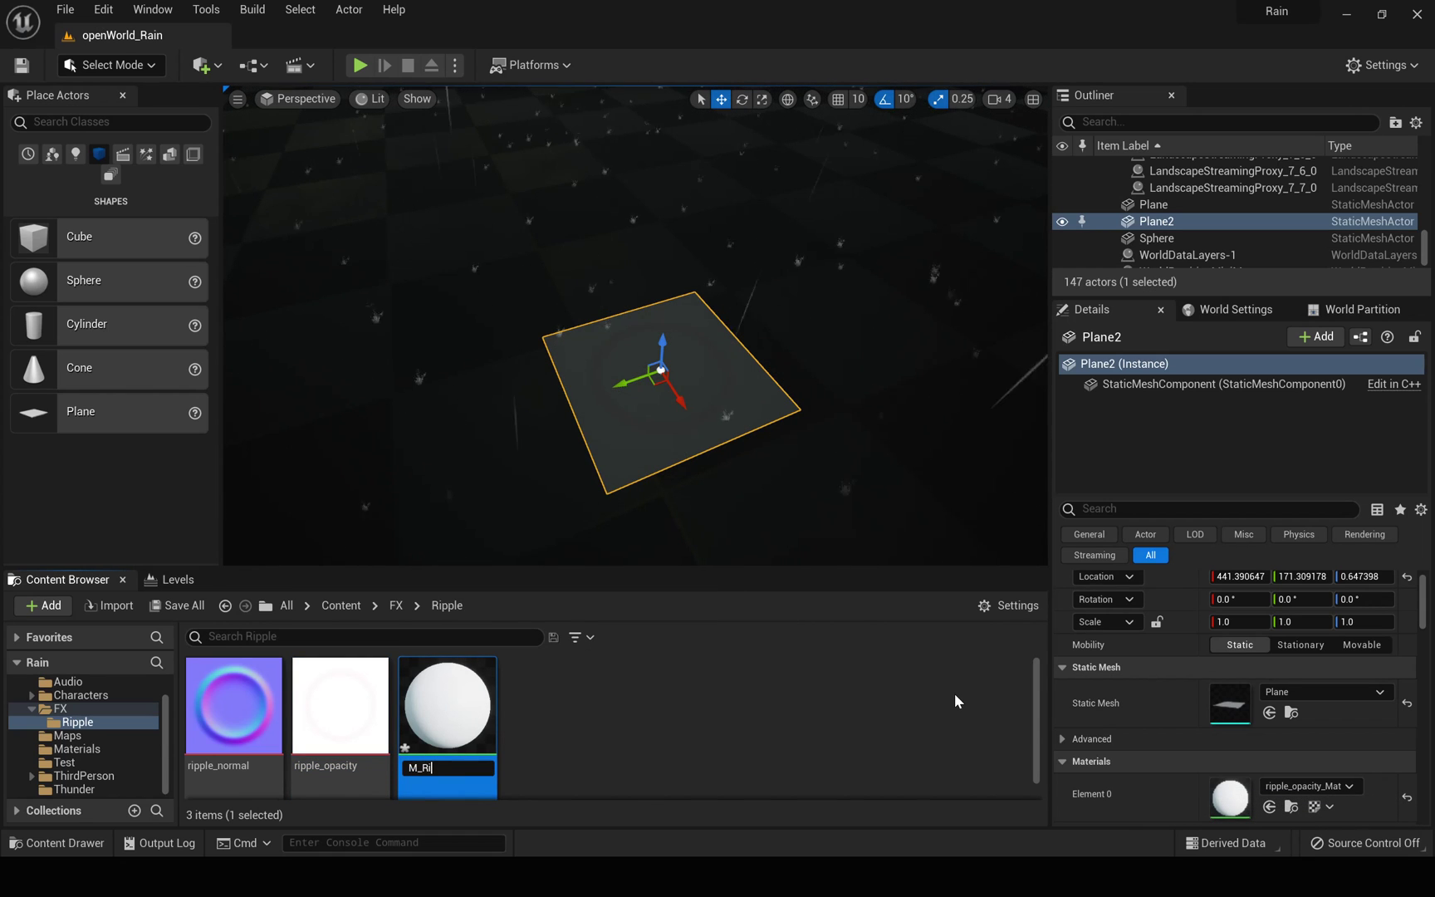
text(pple)
key(Return)
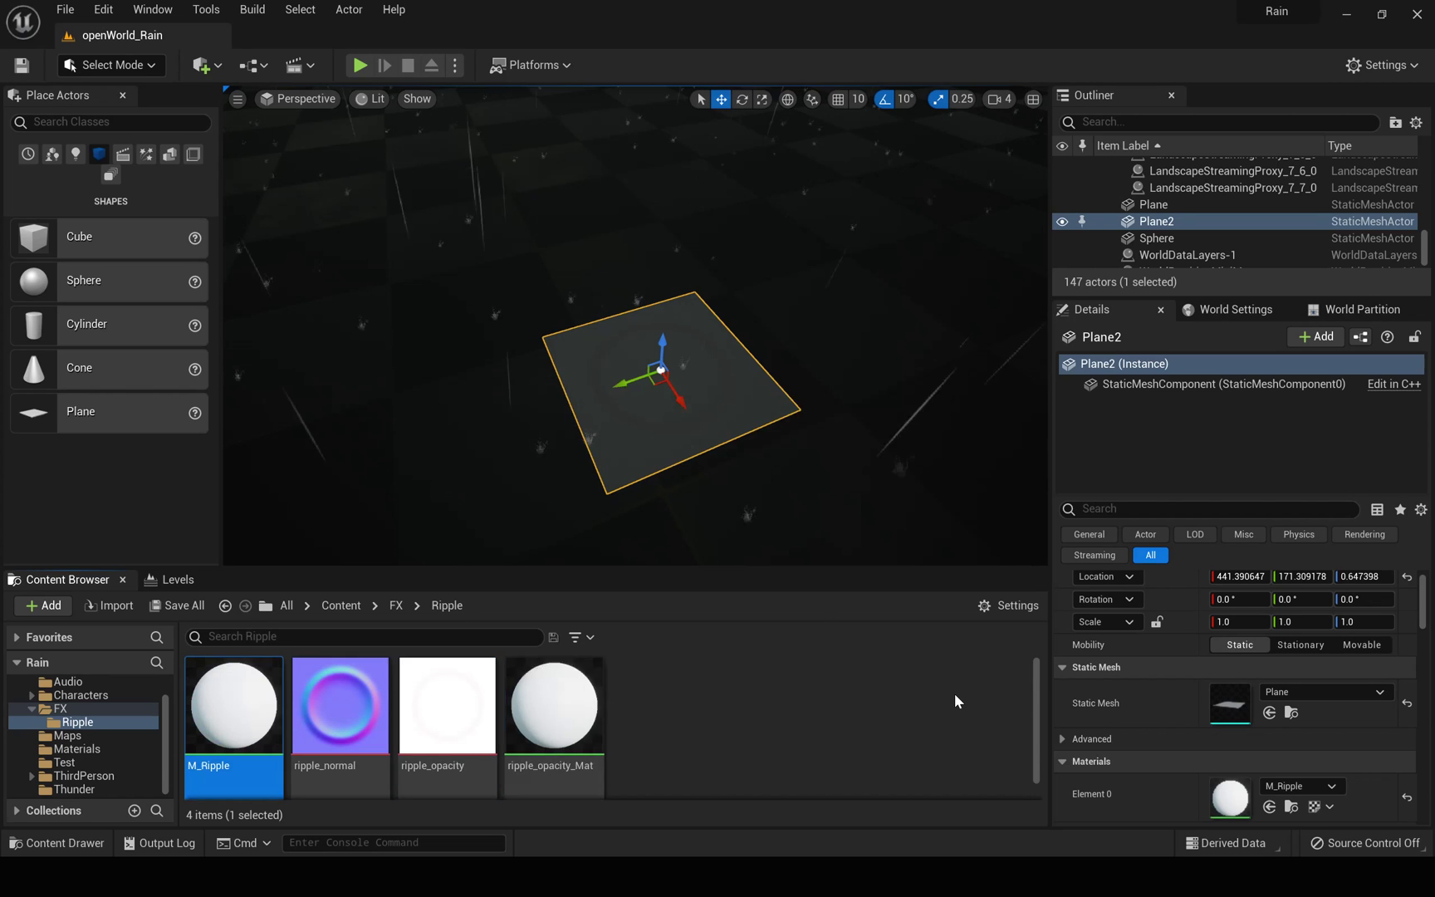
Open M_Ripple, space the Texture Sample node away from the output node, and set the Blend Mode to Translucent
key(Return)
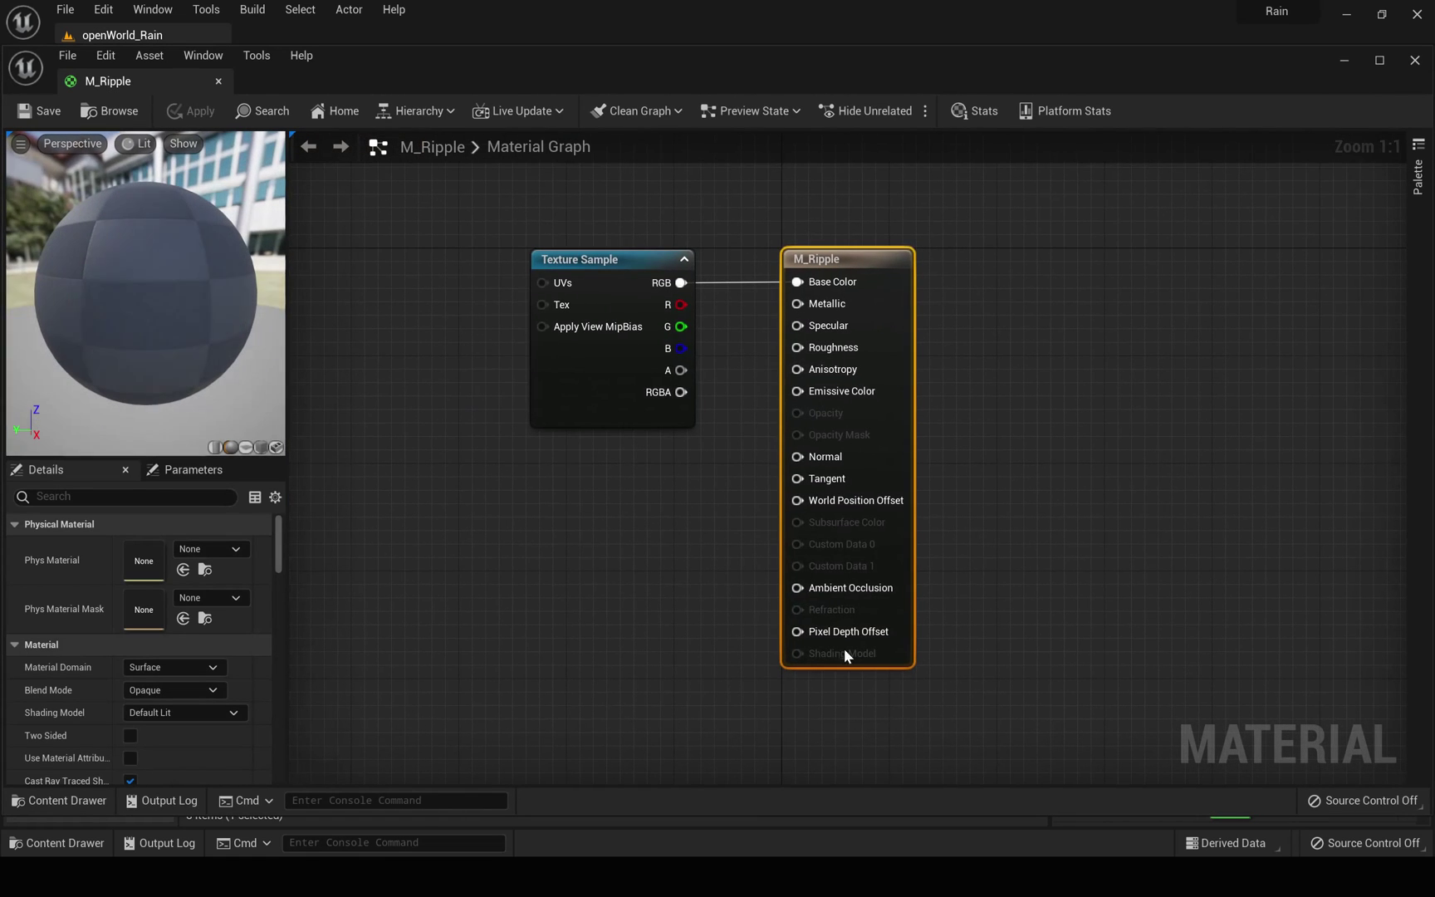
right_drag(845, 648, 1129, 651)
drag(893, 282, 728, 269)
click(377, 492)
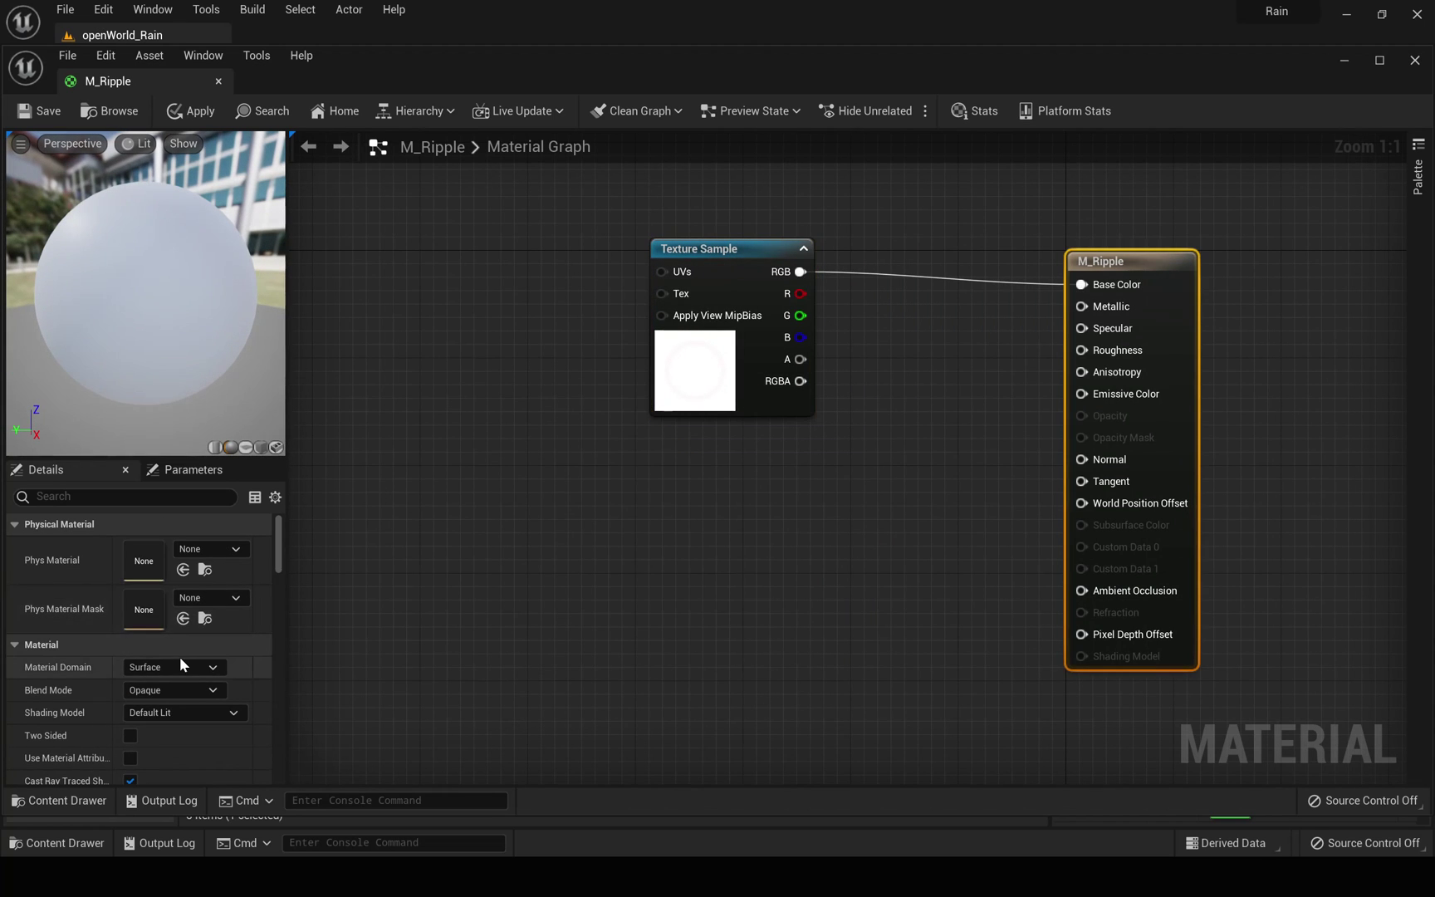
click(135, 669)
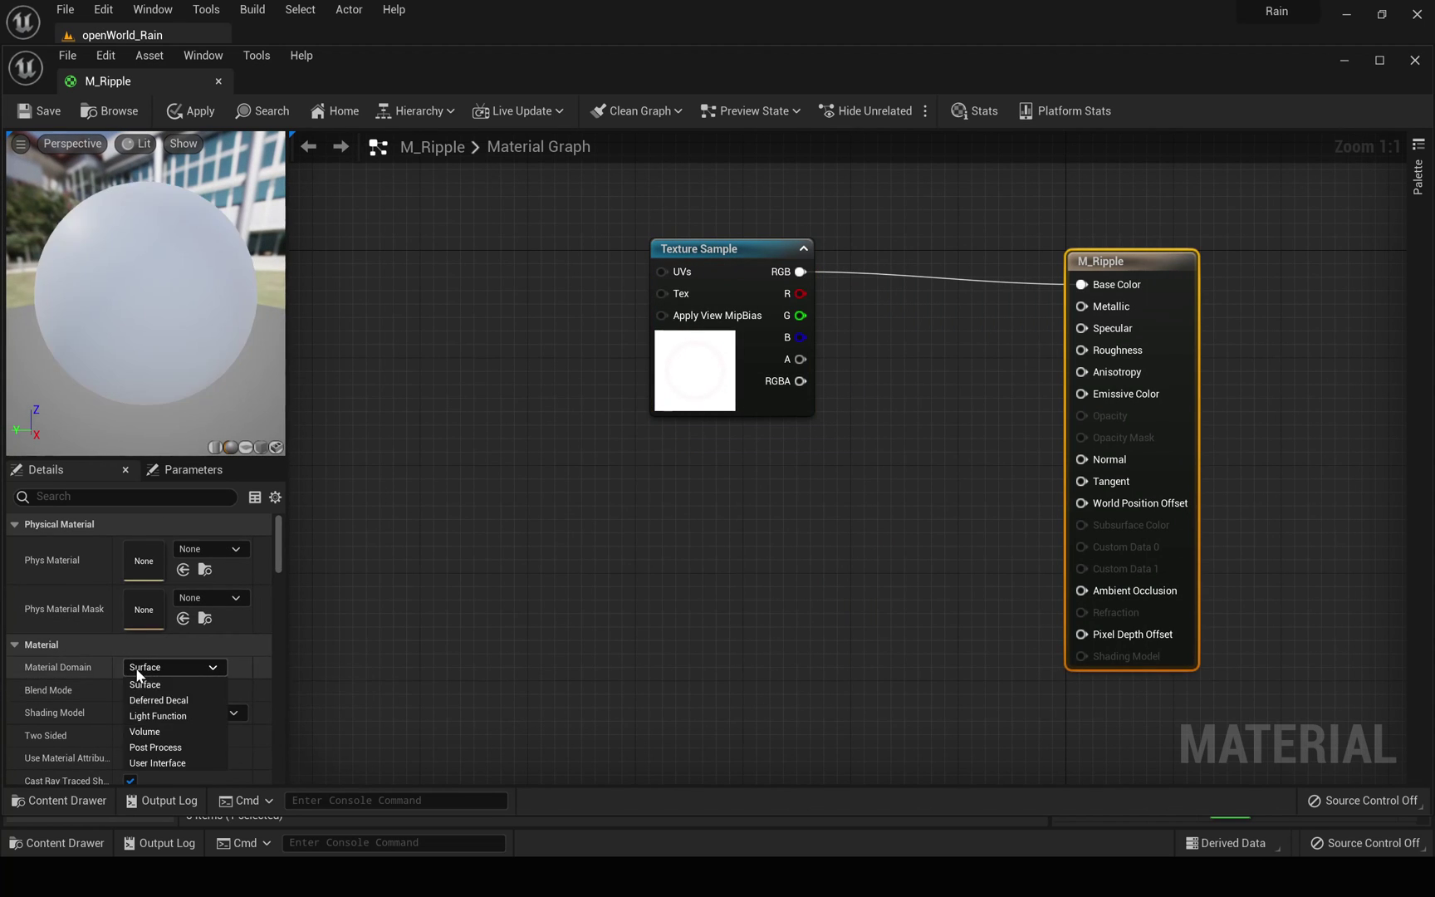
click(150, 679)
click(149, 686)
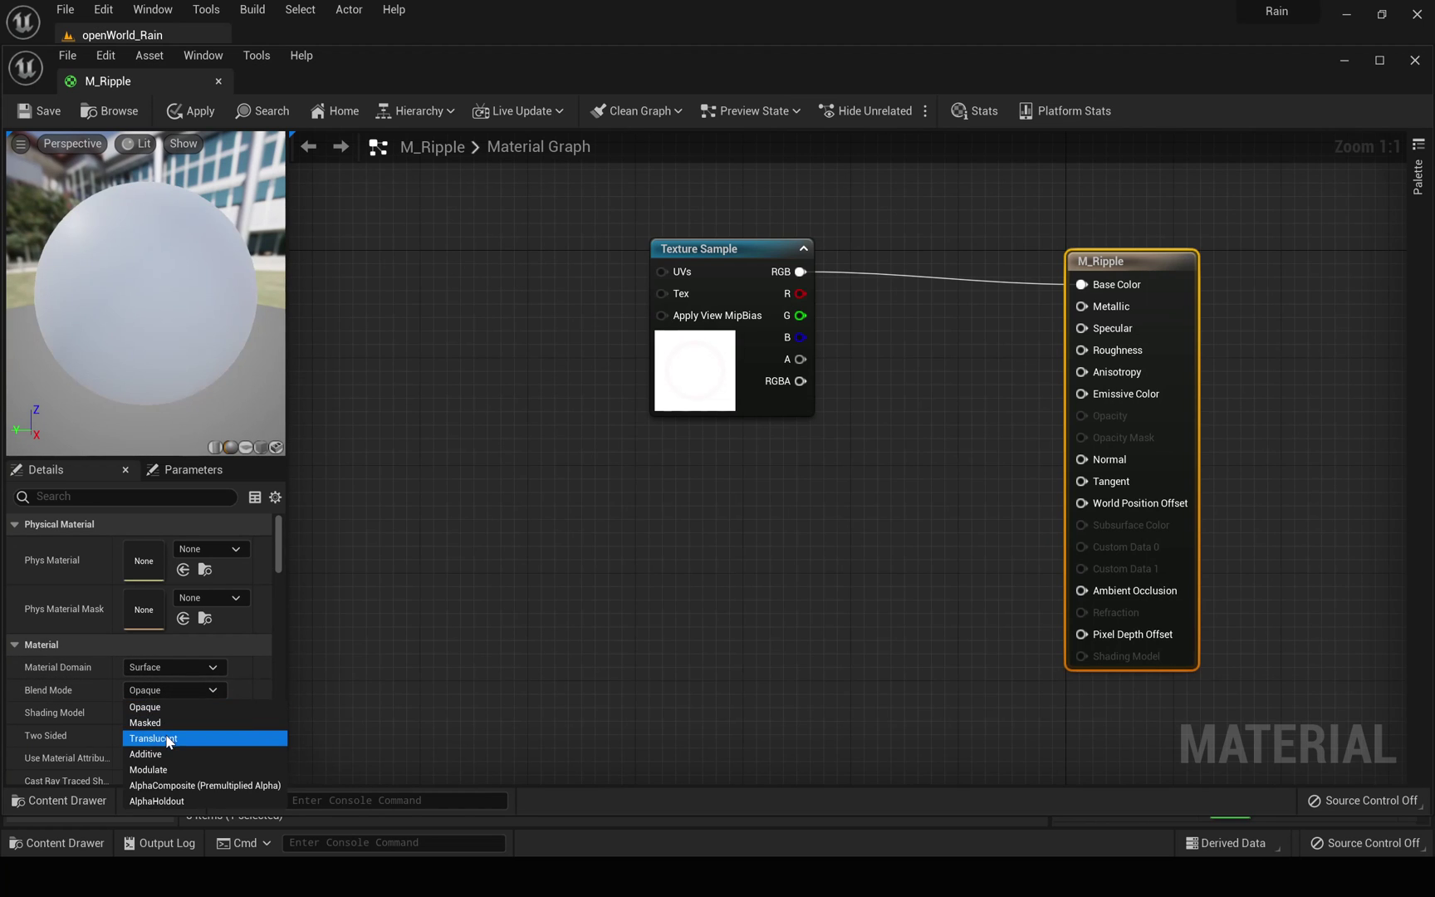
click(151, 734)
Try connecting the ripple_opacity Texture Sample's RGBA output to the material's Opacity input
drag(753, 253, 727, 265)
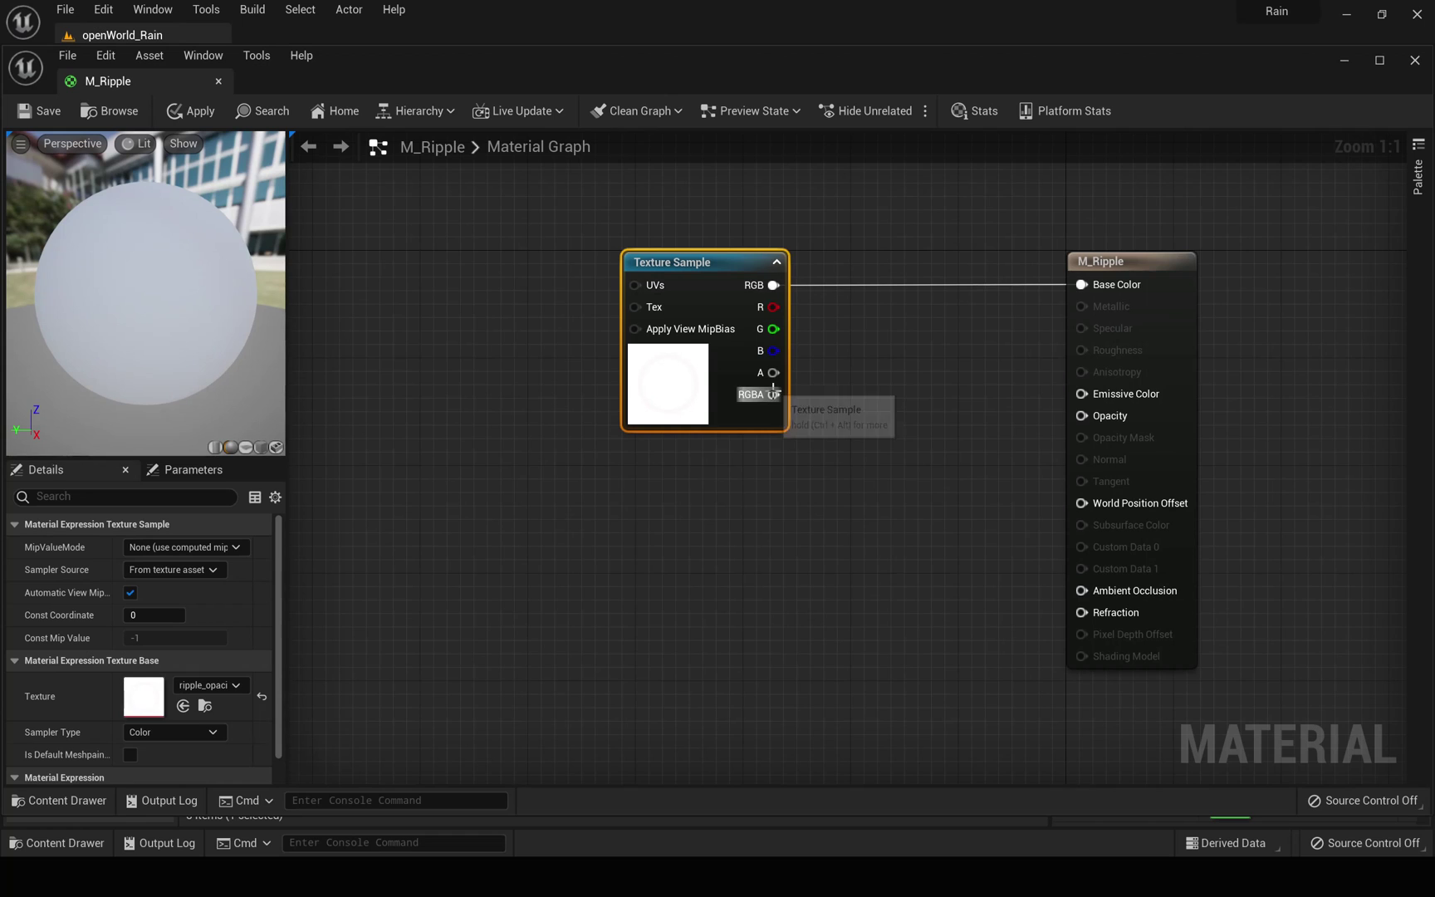
drag(774, 393, 784, 397)
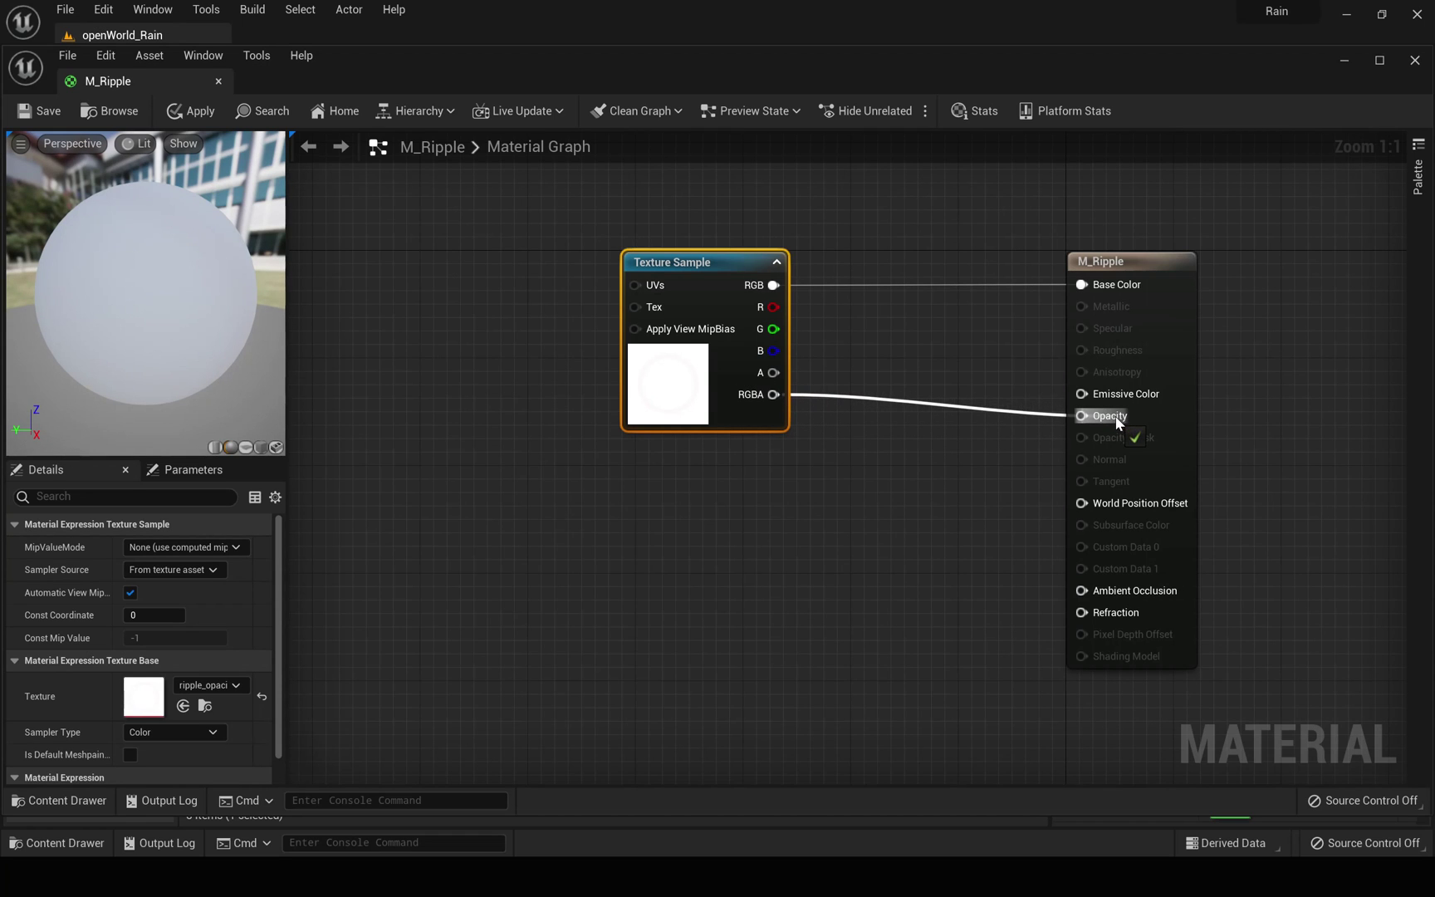
drag(1118, 424, 1116, 419)
Preview the material on a plane and connect the ripple_opacity sample's A output to Opacity
drag(148, 336, 204, 309)
click(246, 447)
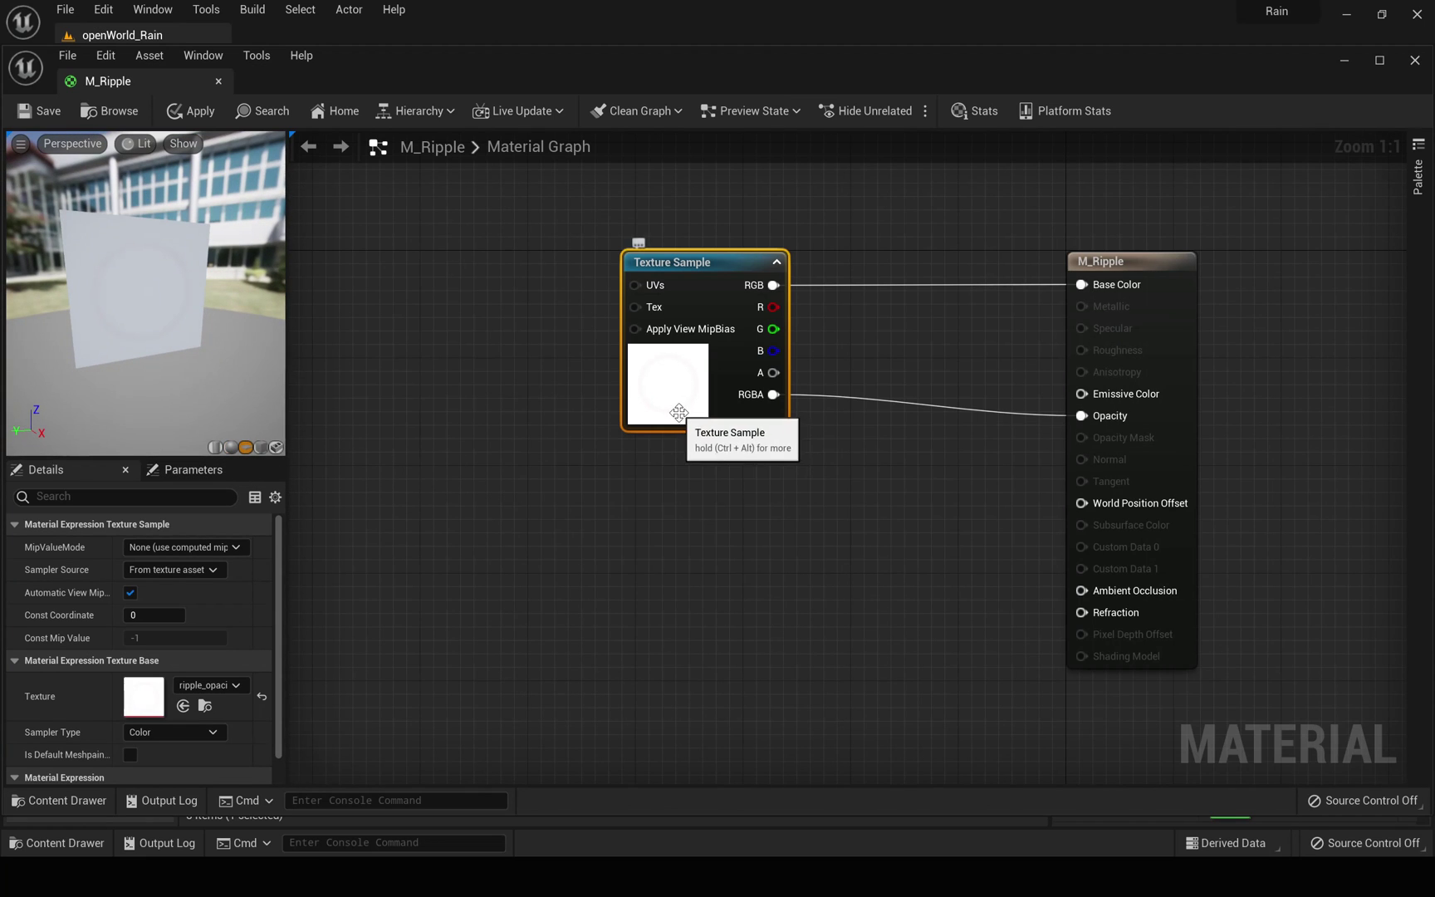
drag(856, 387, 1118, 422)
drag(117, 330, 265, 455)
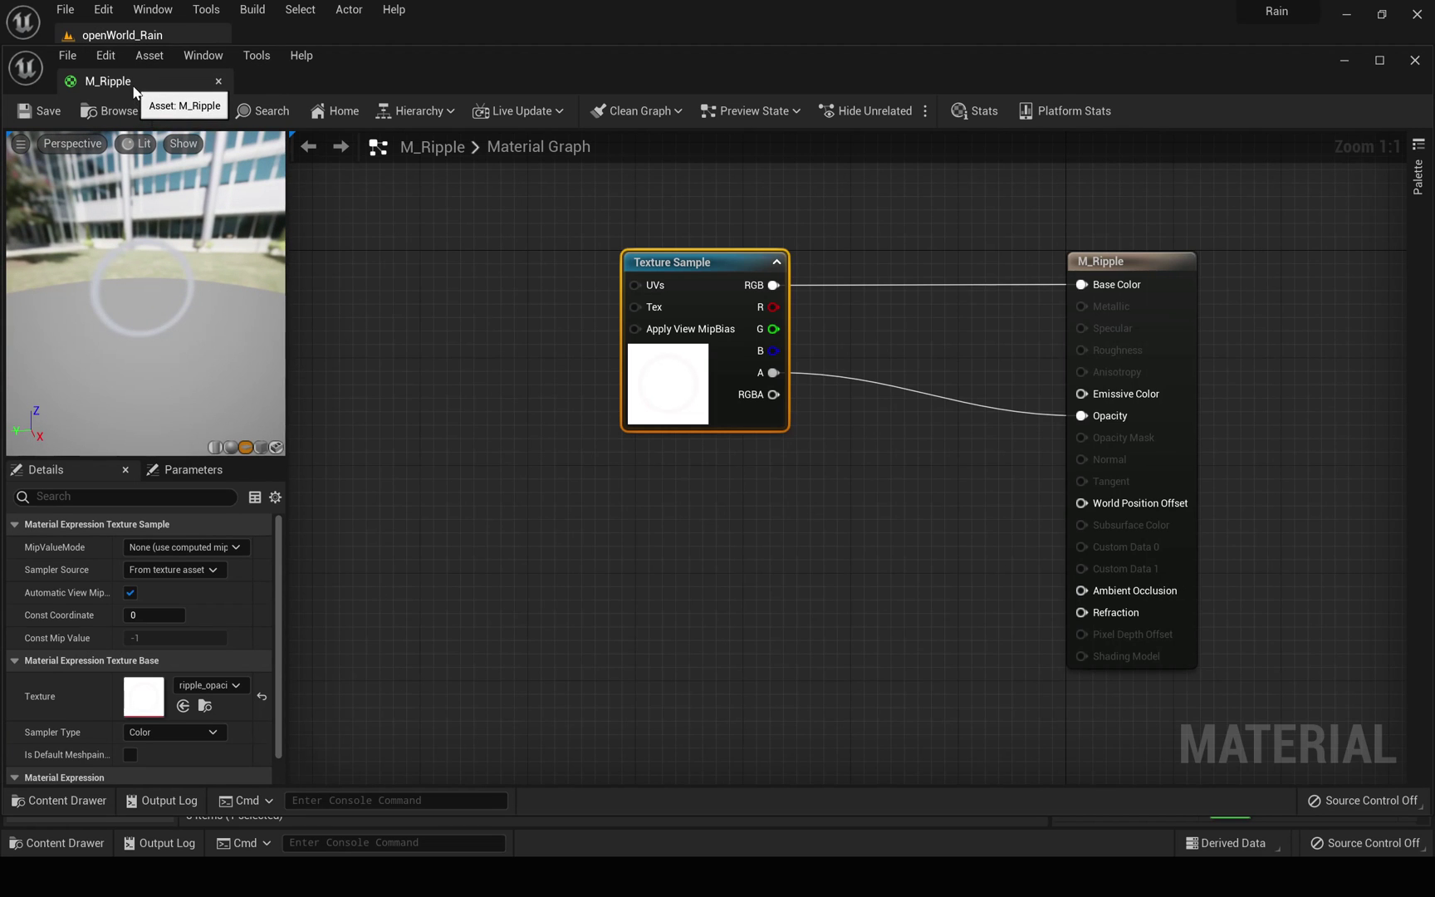
Dock the M_Ripple editor in the main window and add the ripple_normal texture to its graph
drag(135, 90, 291, 38)
click(122, 35)
drag(341, 706, 597, 582)
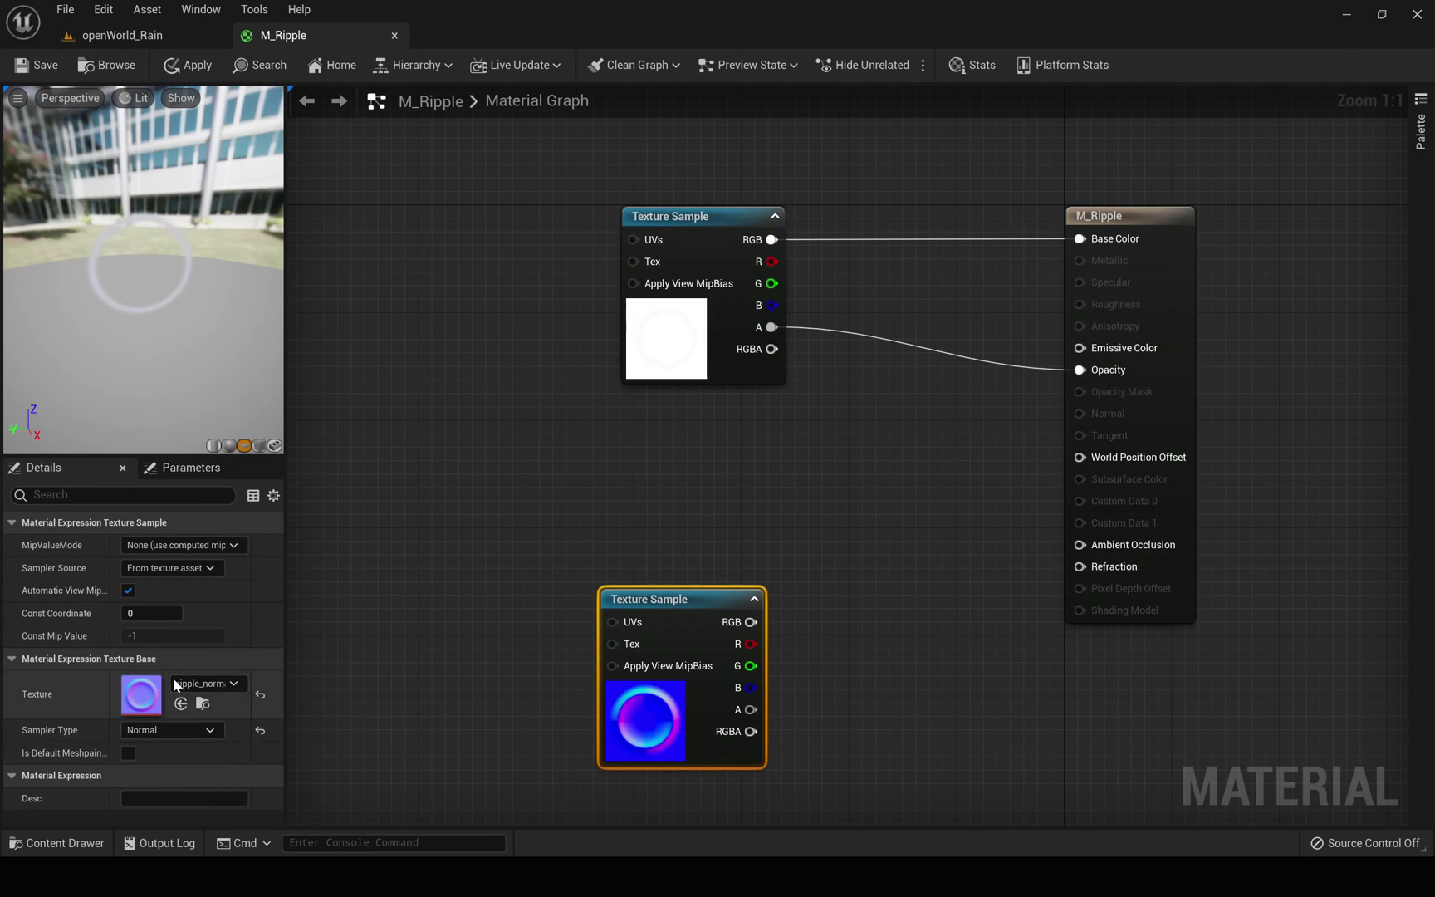
Set the material's translucency Lighting Mode to Volumetric Directional
click(455, 525)
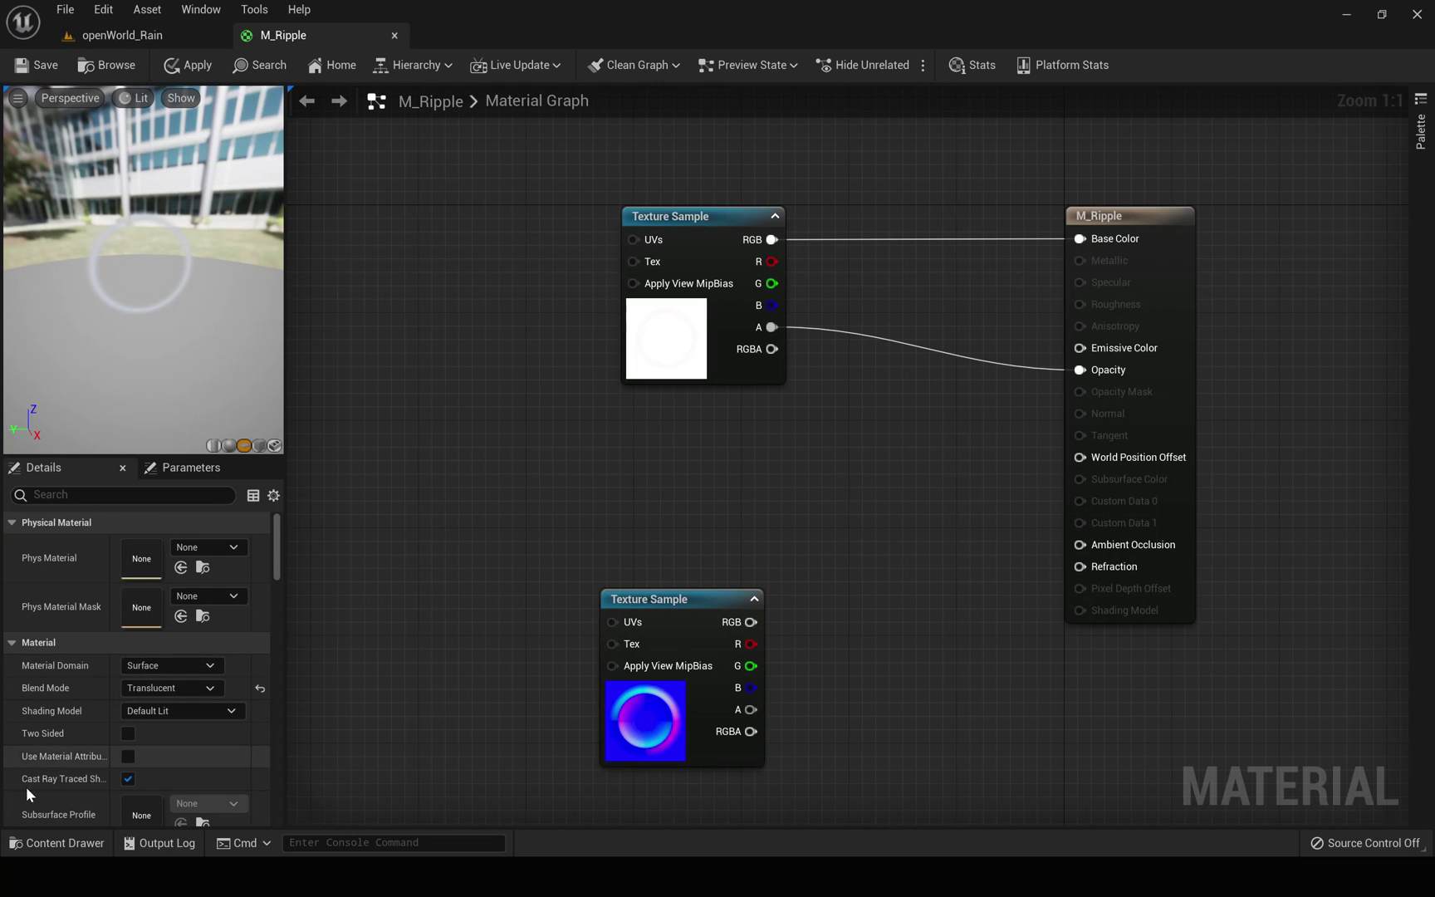
scroll(108, 653, down, 5)
scroll(108, 655, down, 3)
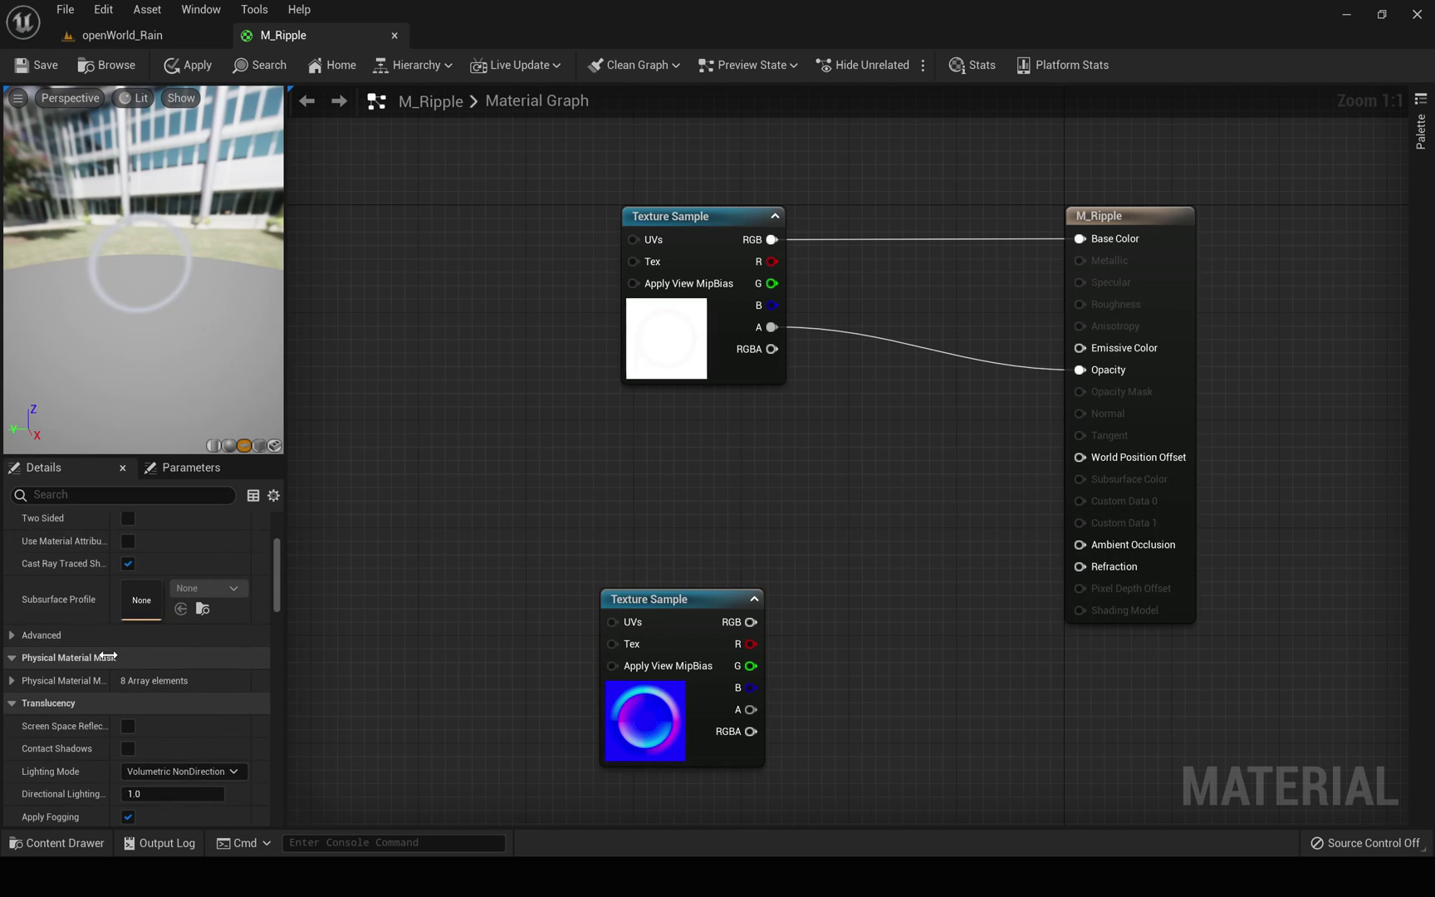
click(193, 691)
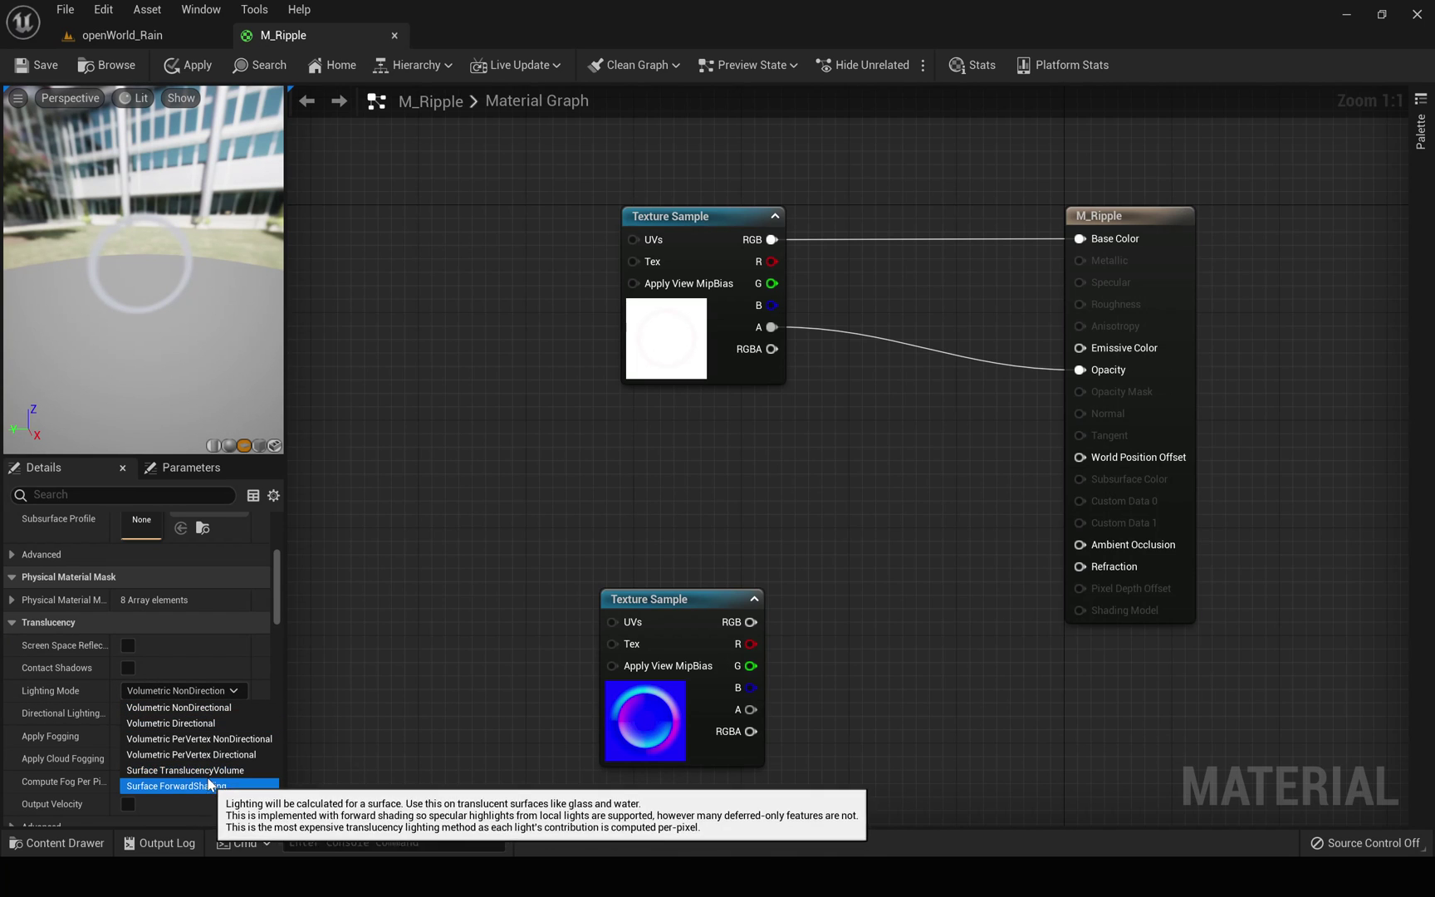
click(206, 724)
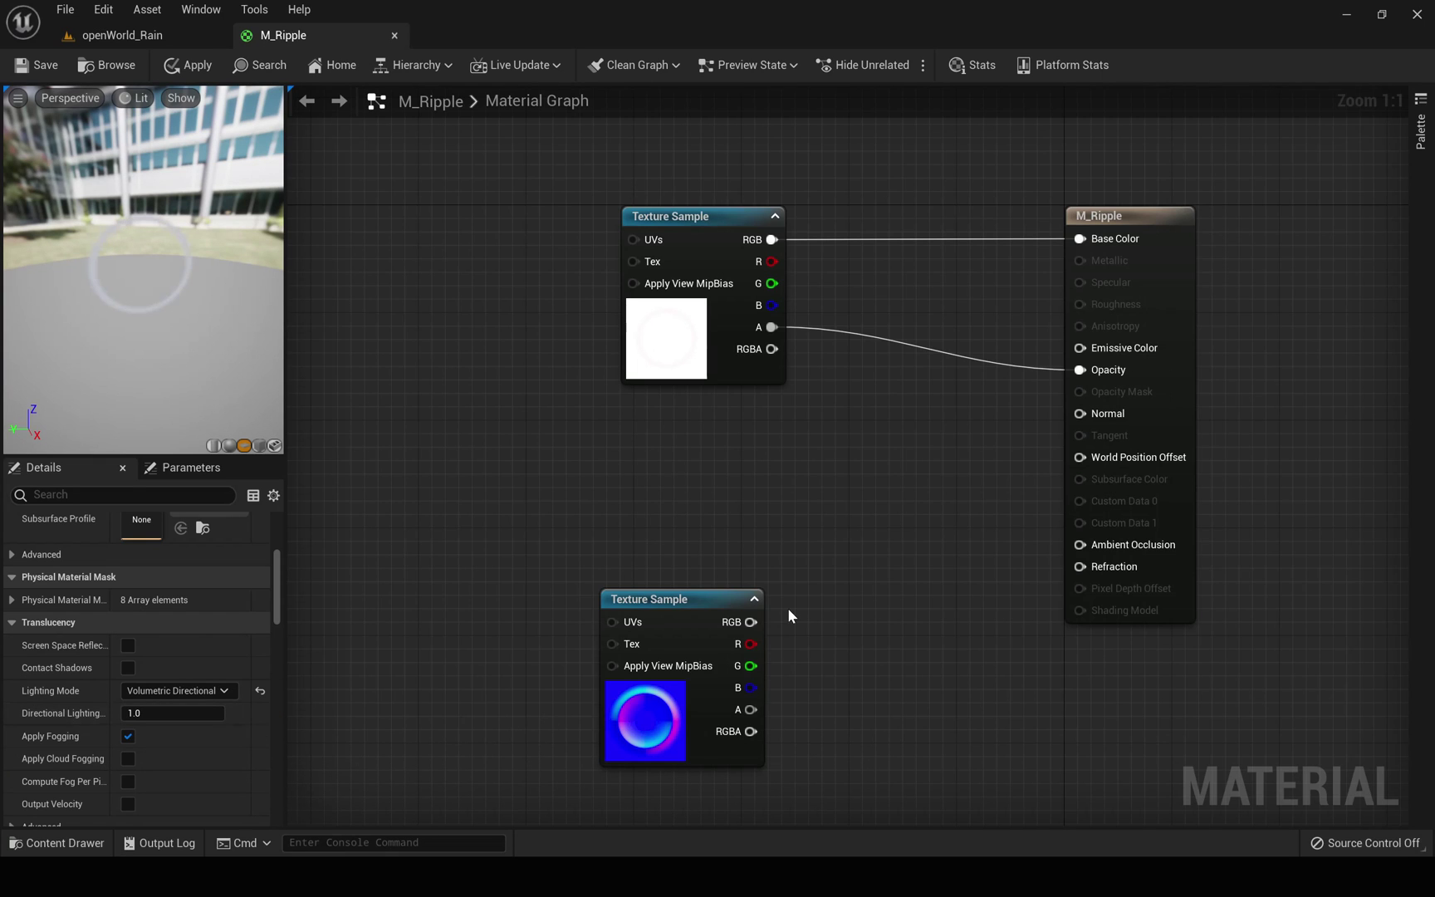
Connect the ripple_normal sample's RGB output to the material's Normal input and apply the material
drag(752, 621, 1109, 414)
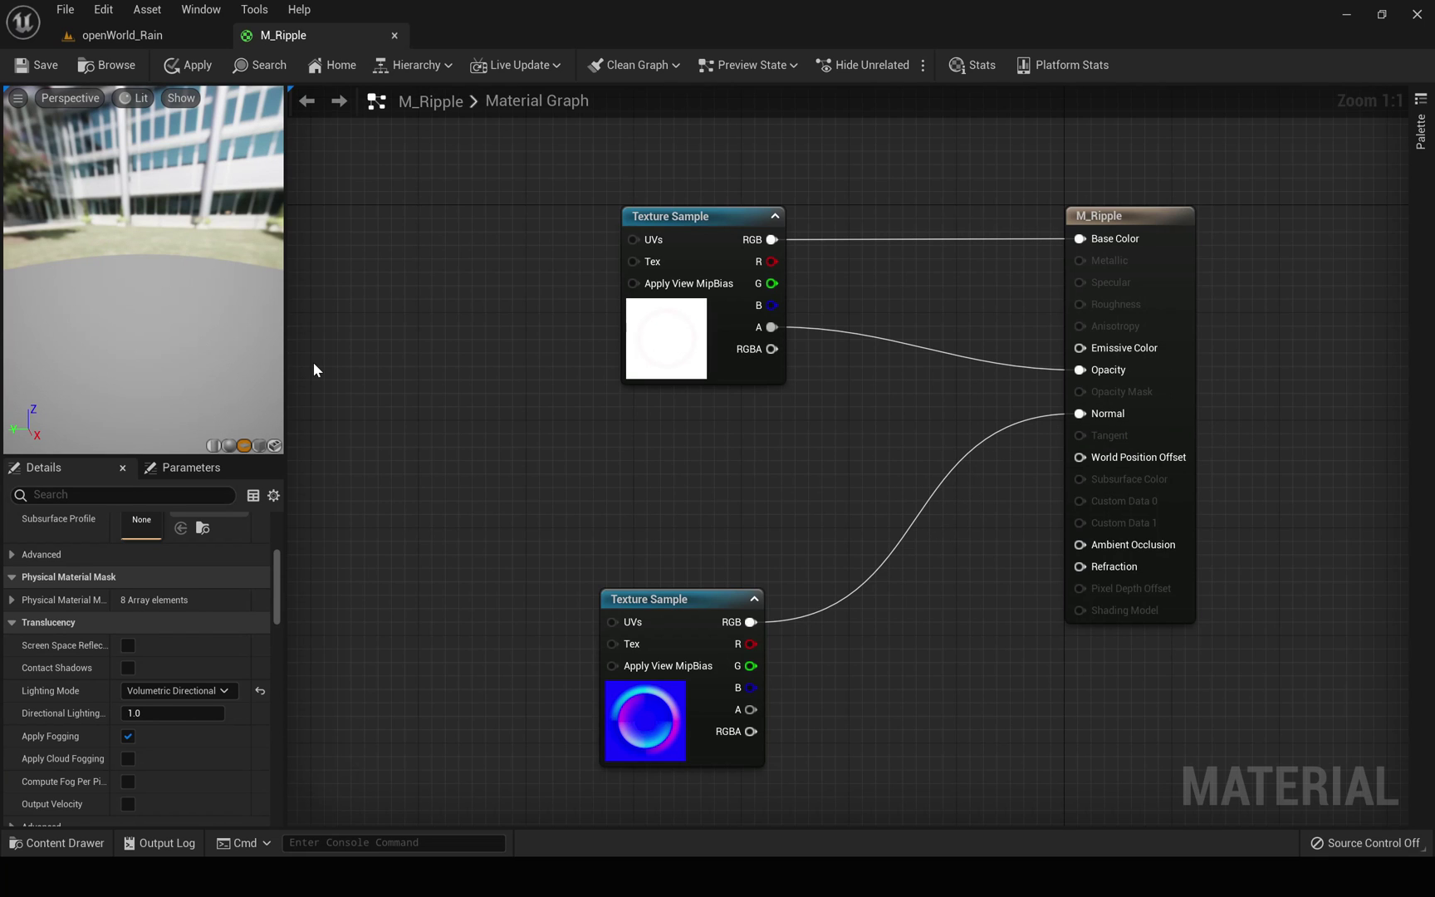
drag(109, 268, 162, 264)
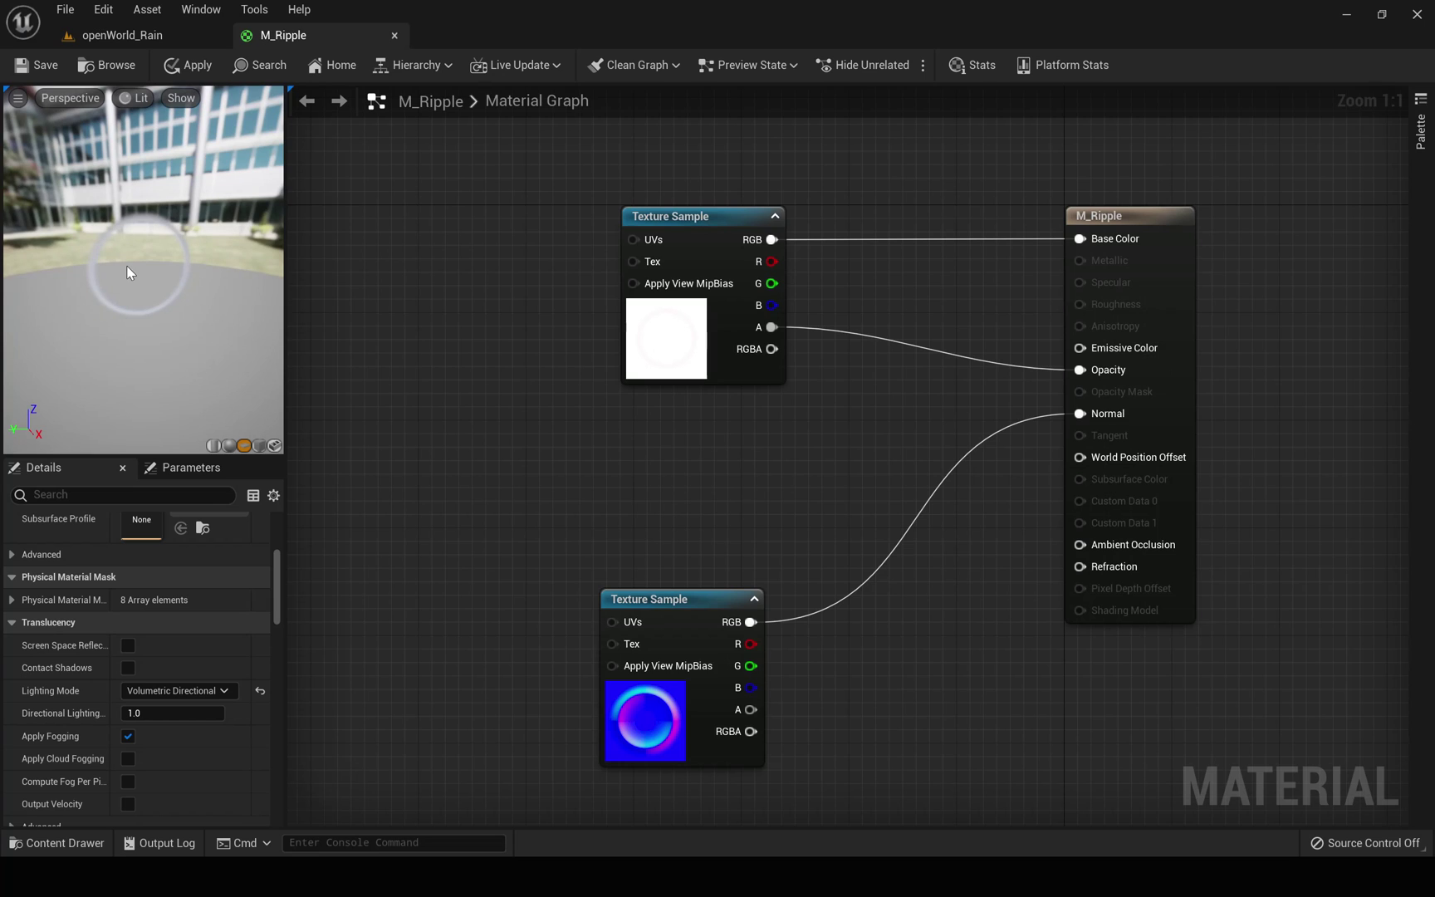
click(191, 65)
Examine the ripple in the openWorld_Rain level with editor overlays hidden, and delete the test plane
click(151, 30)
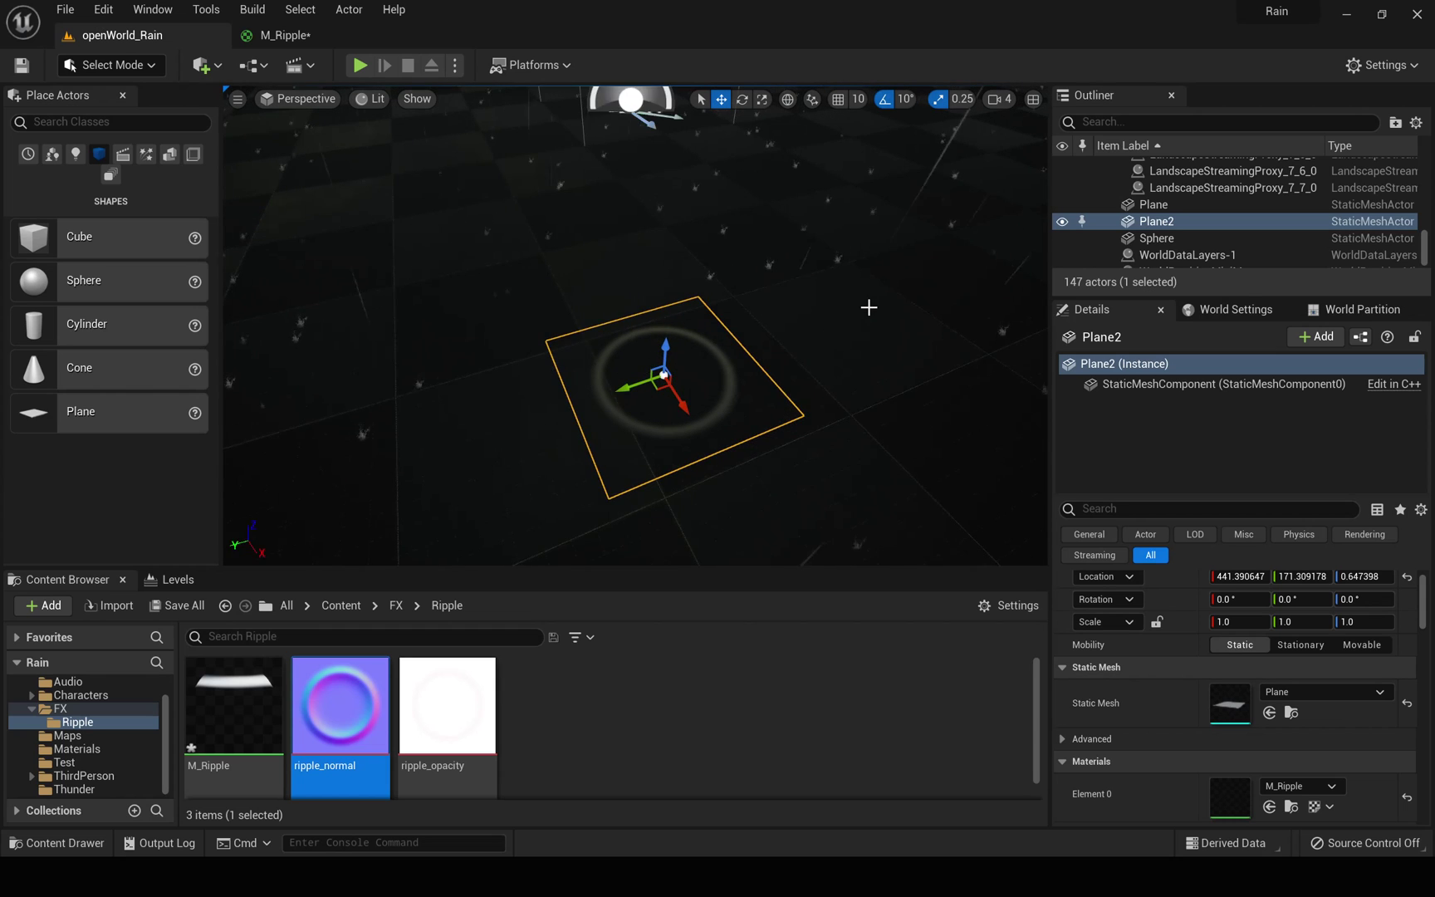
key(g)
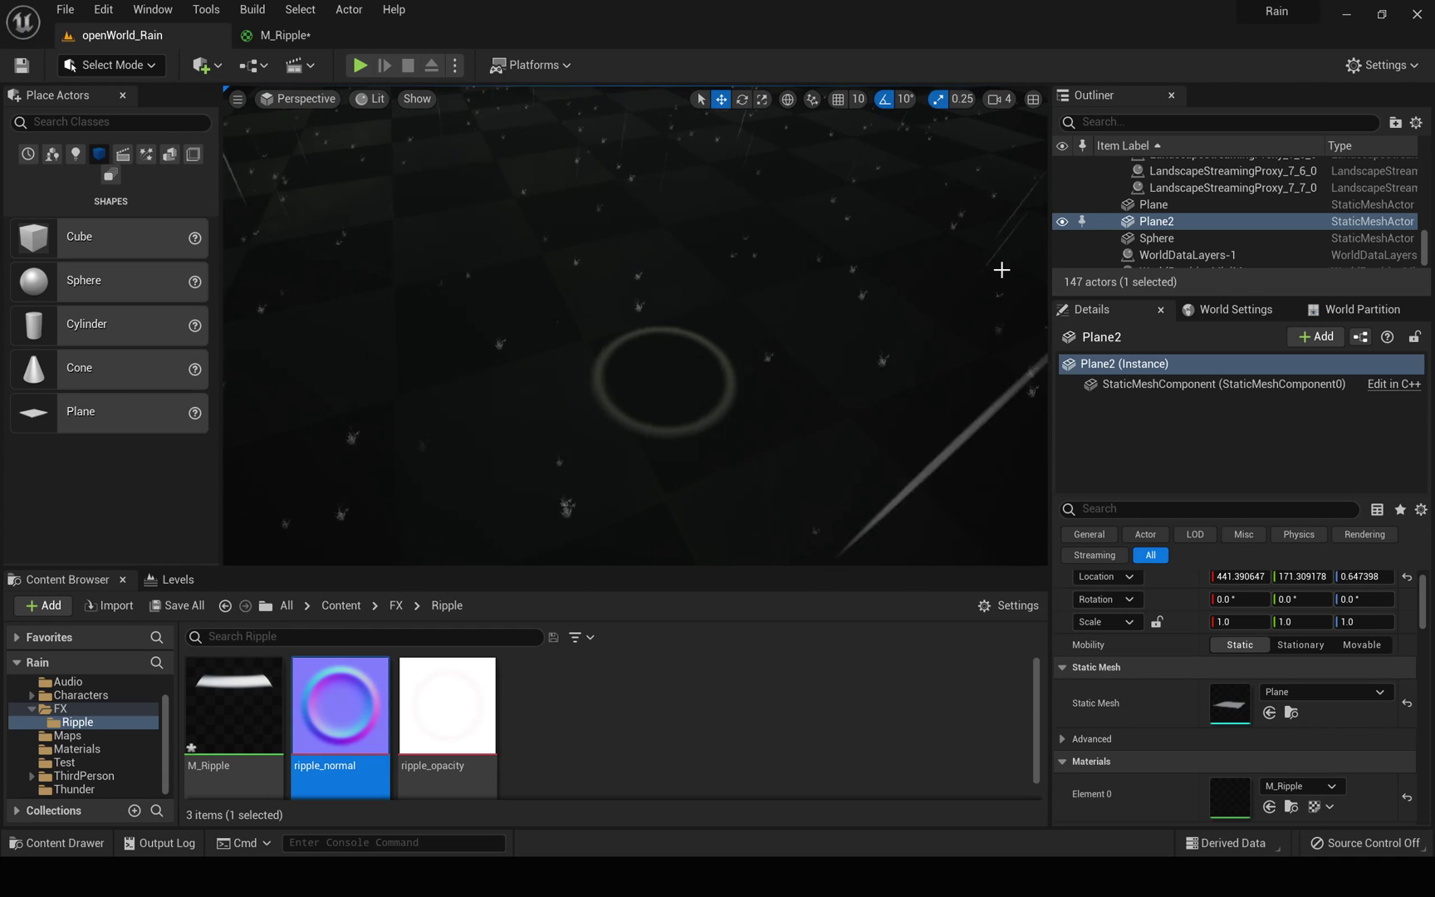
click(633, 429)
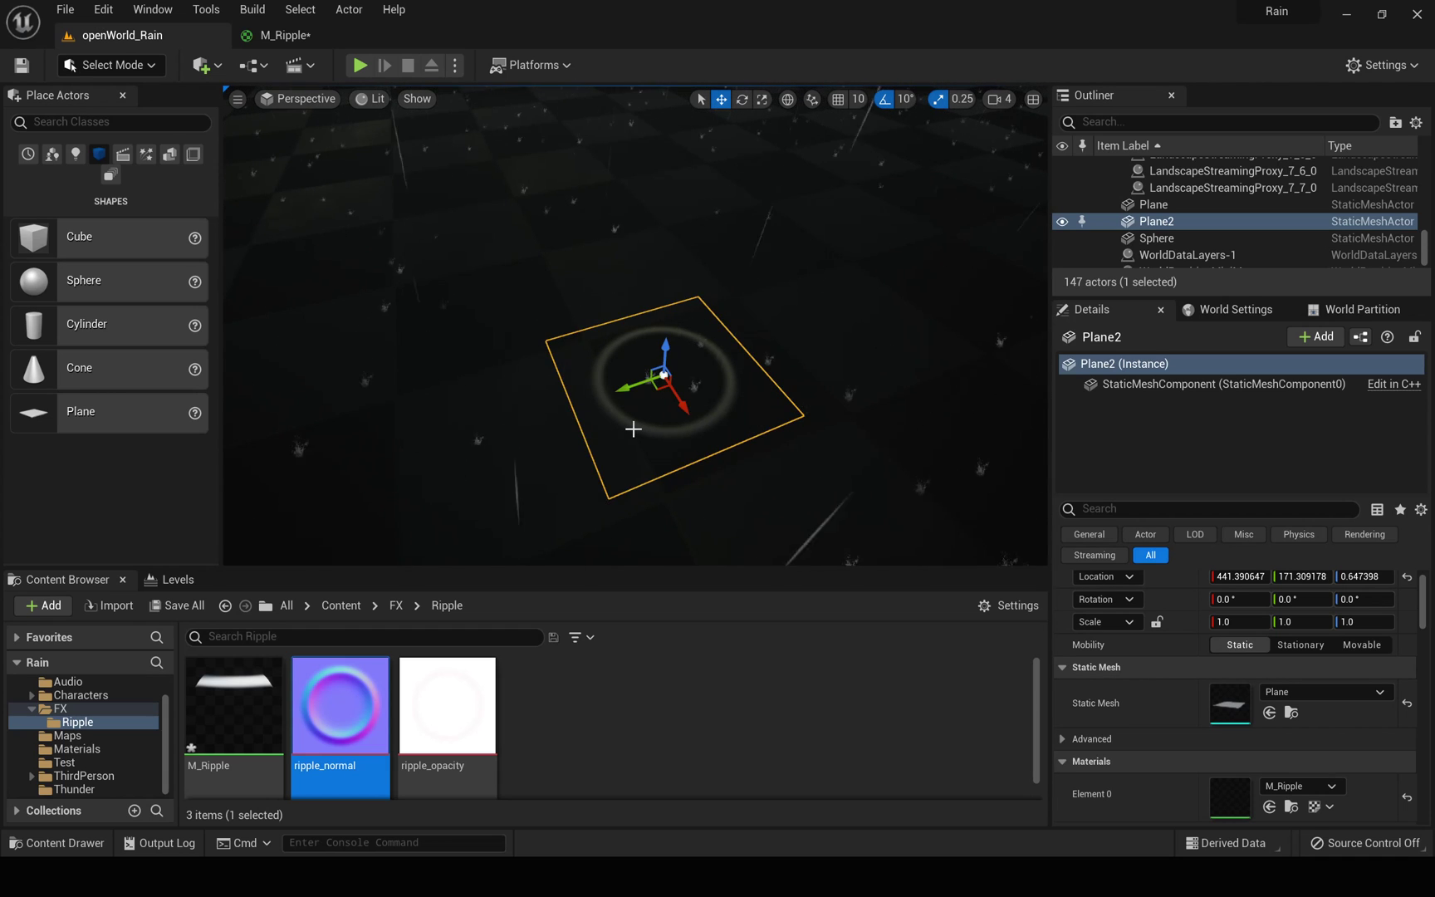
key(Delete)
right_drag(633, 429, 633, 390)
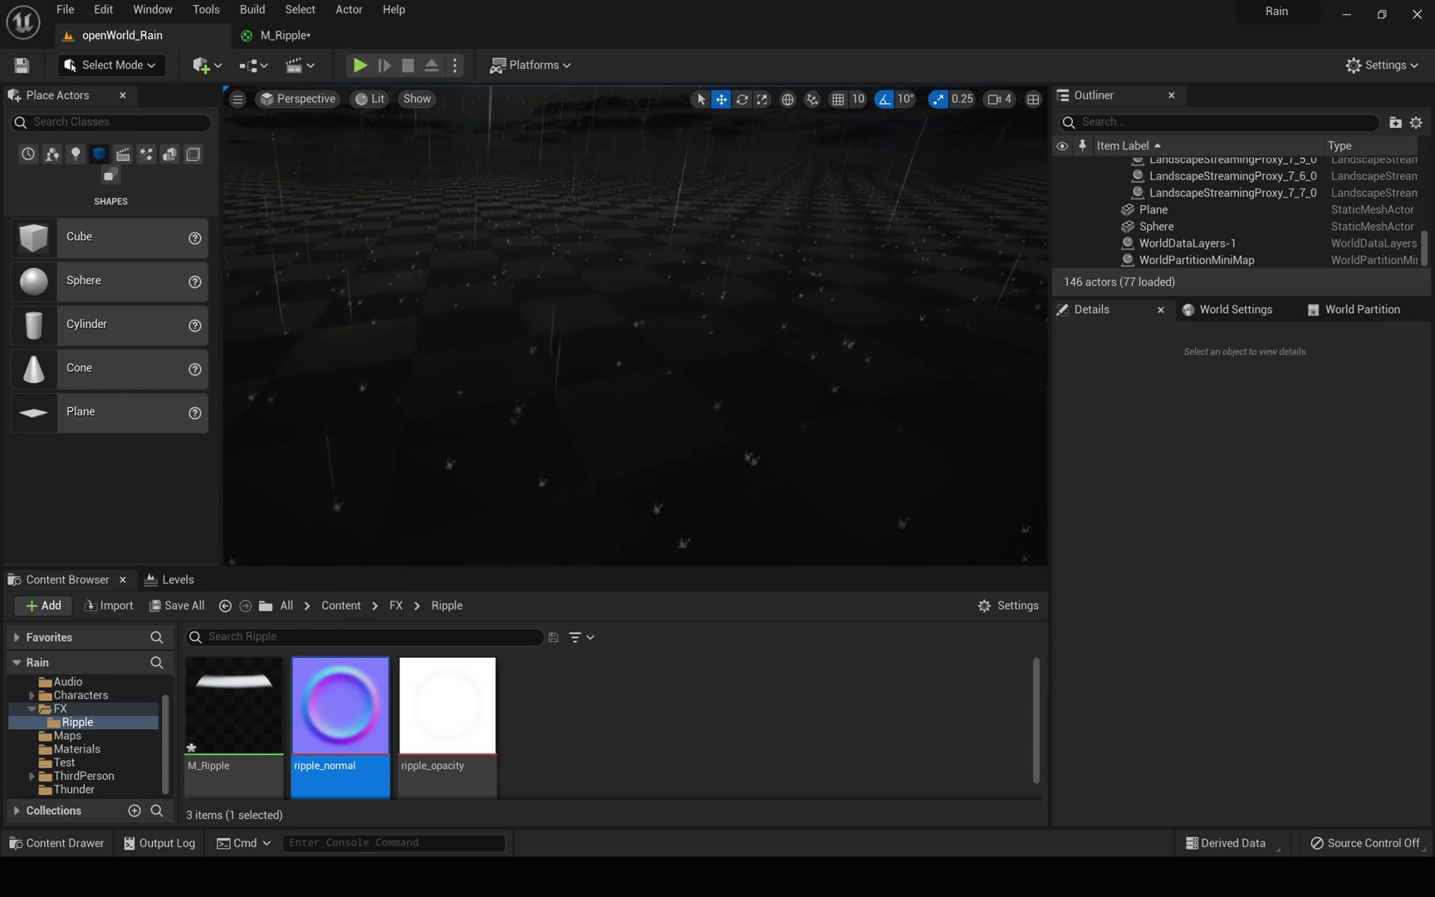
Open the NS_Rain system from the FX folder, move the Splash emitter closer to Rain_streak, and widen the system graph
click(395, 605)
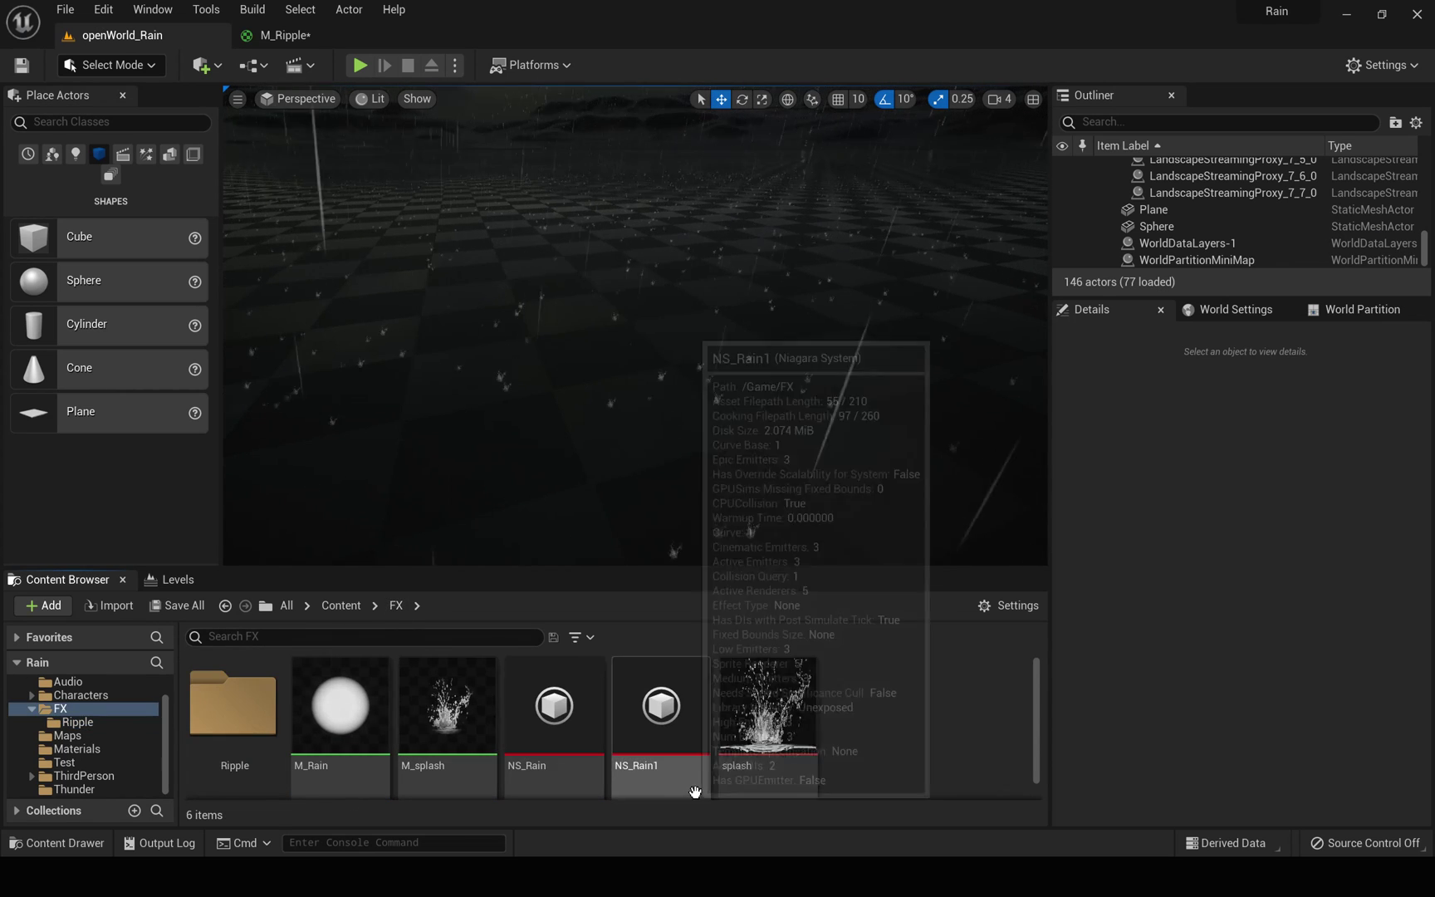
click(531, 719)
double_click(532, 719)
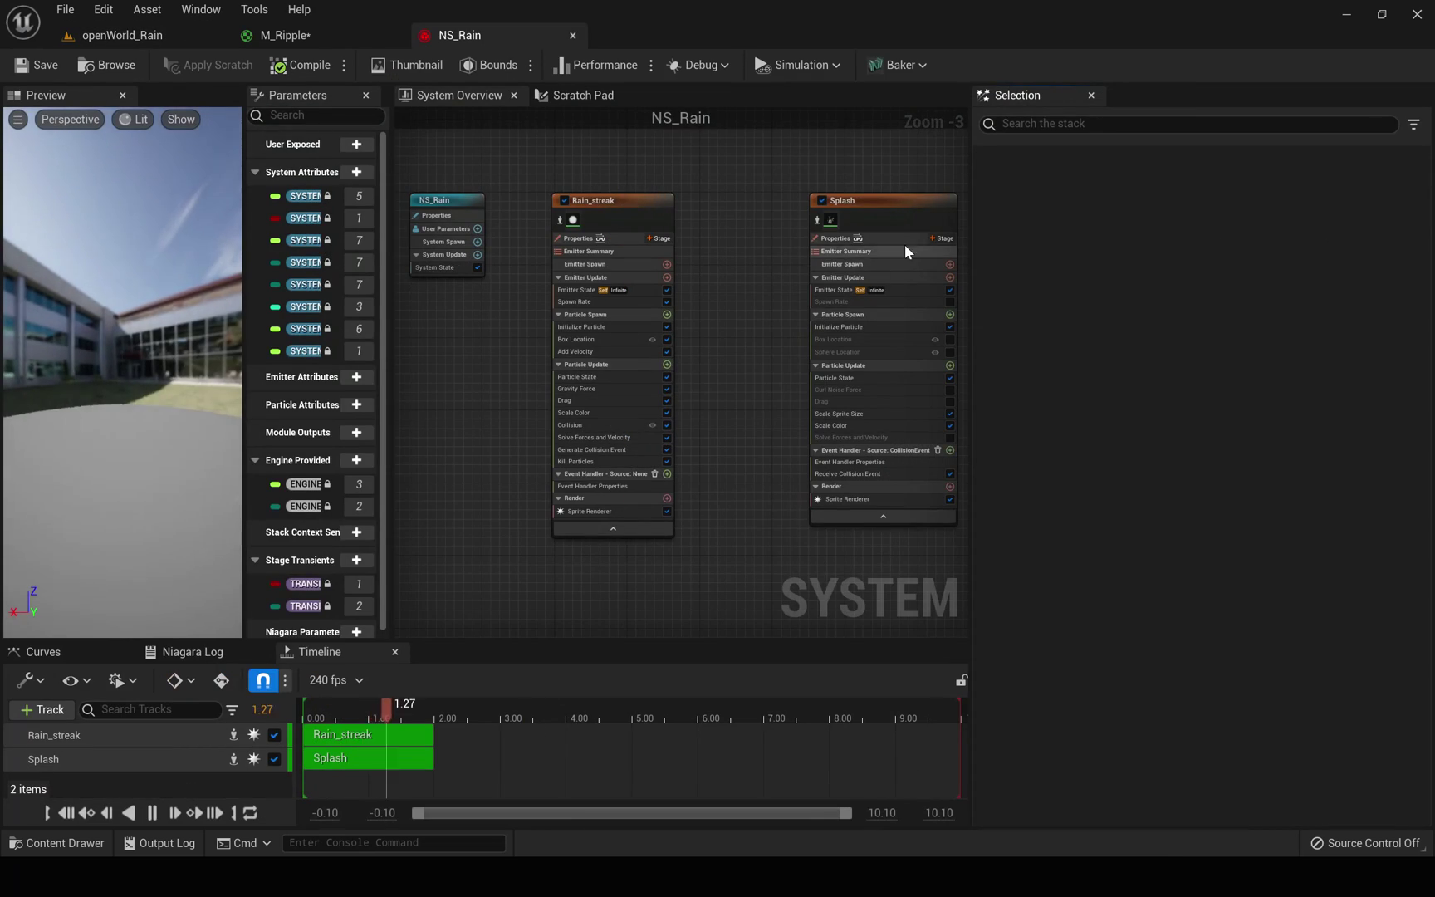
drag(891, 202, 845, 201)
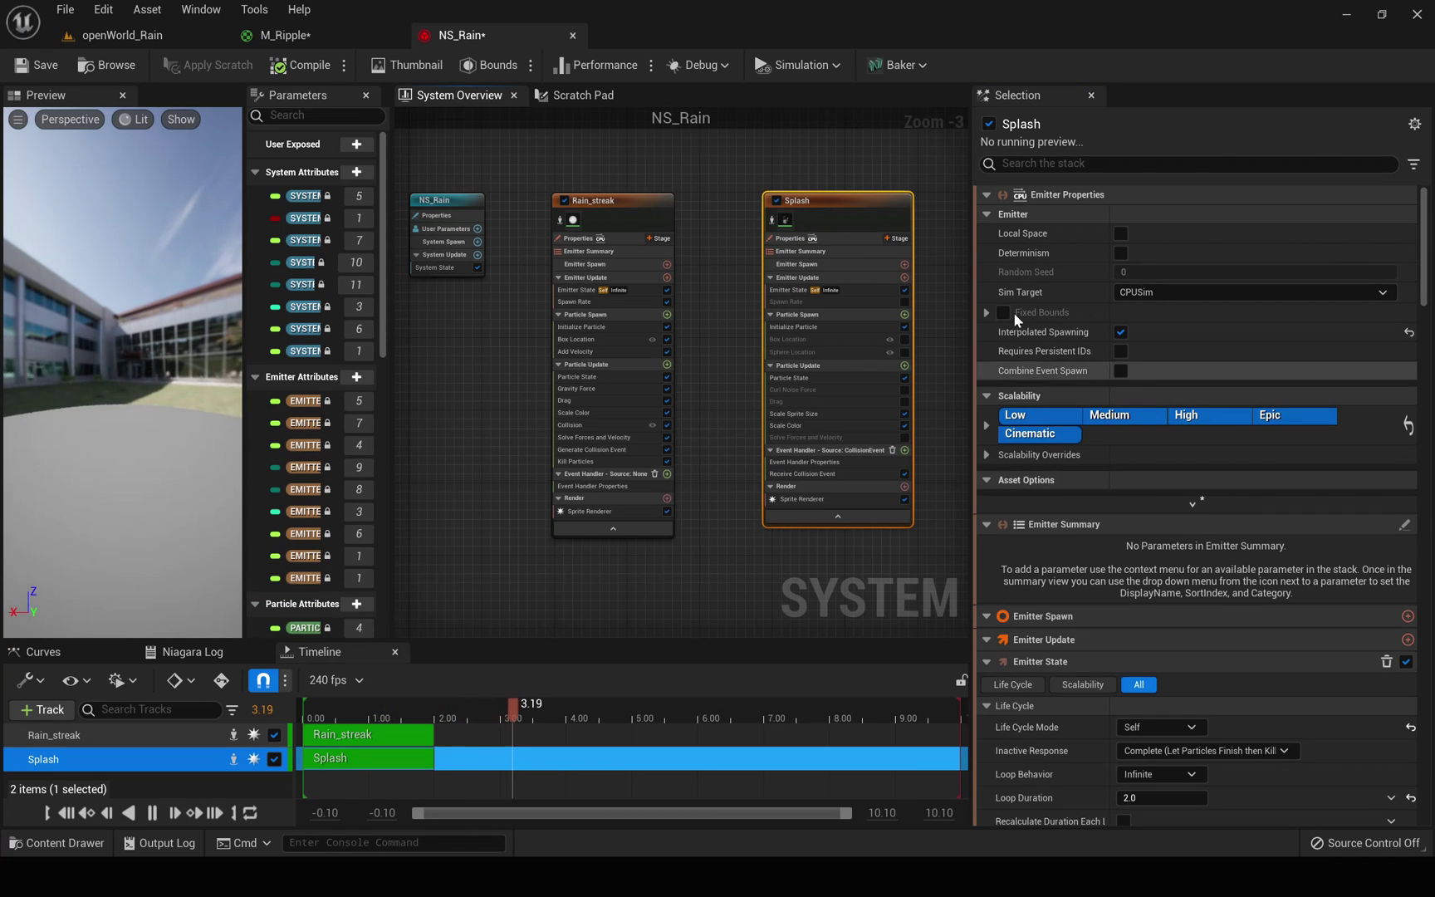
drag(970, 279, 1167, 282)
click(1071, 344)
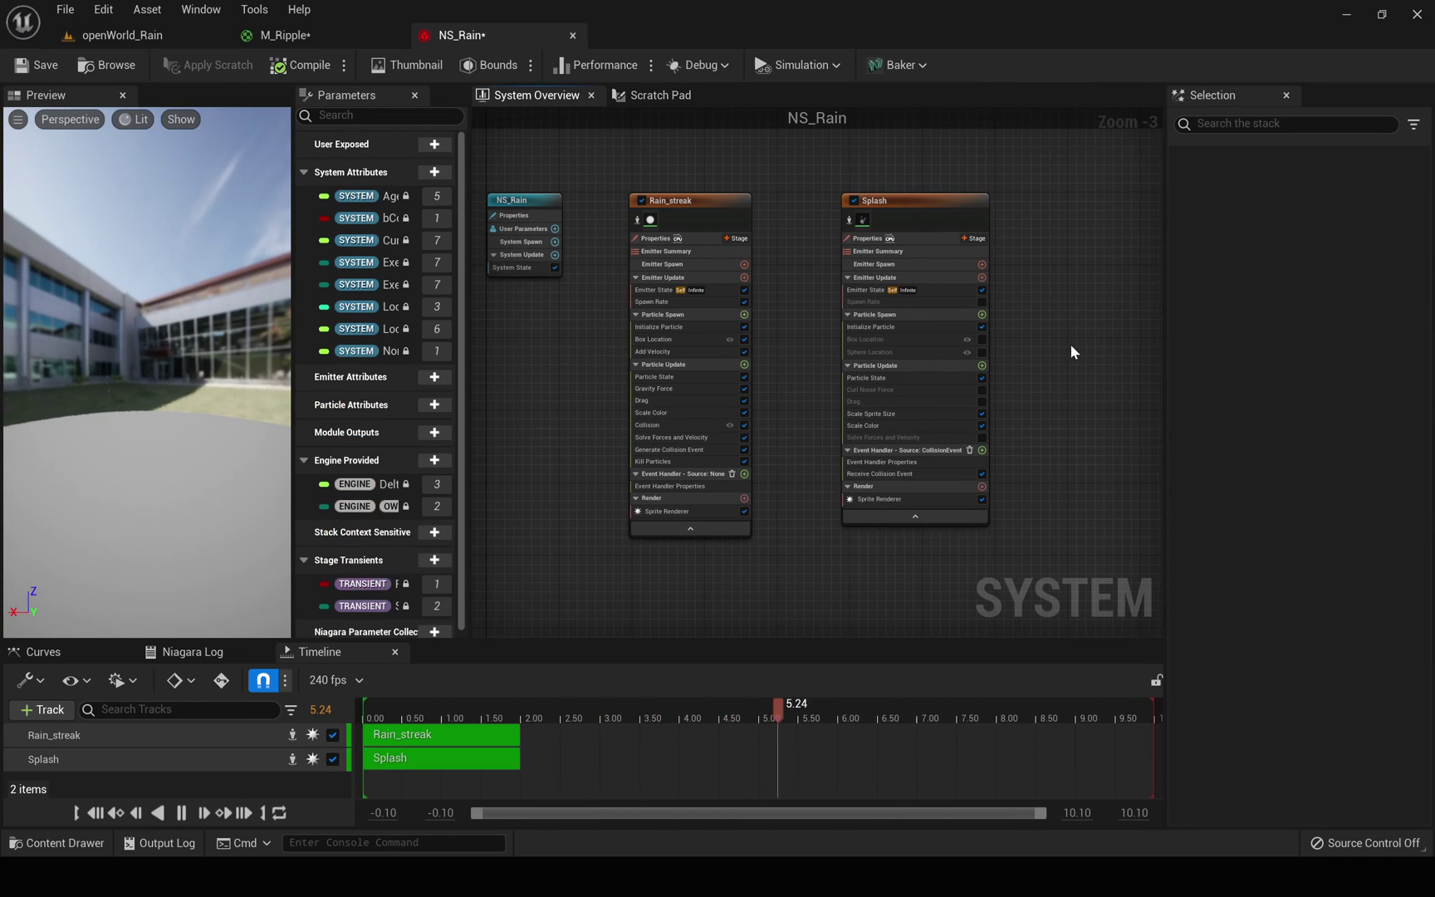
Examine the rain splashes on the ground in the openWorld_Rain level and return to the NS_Rain system
click(908, 203)
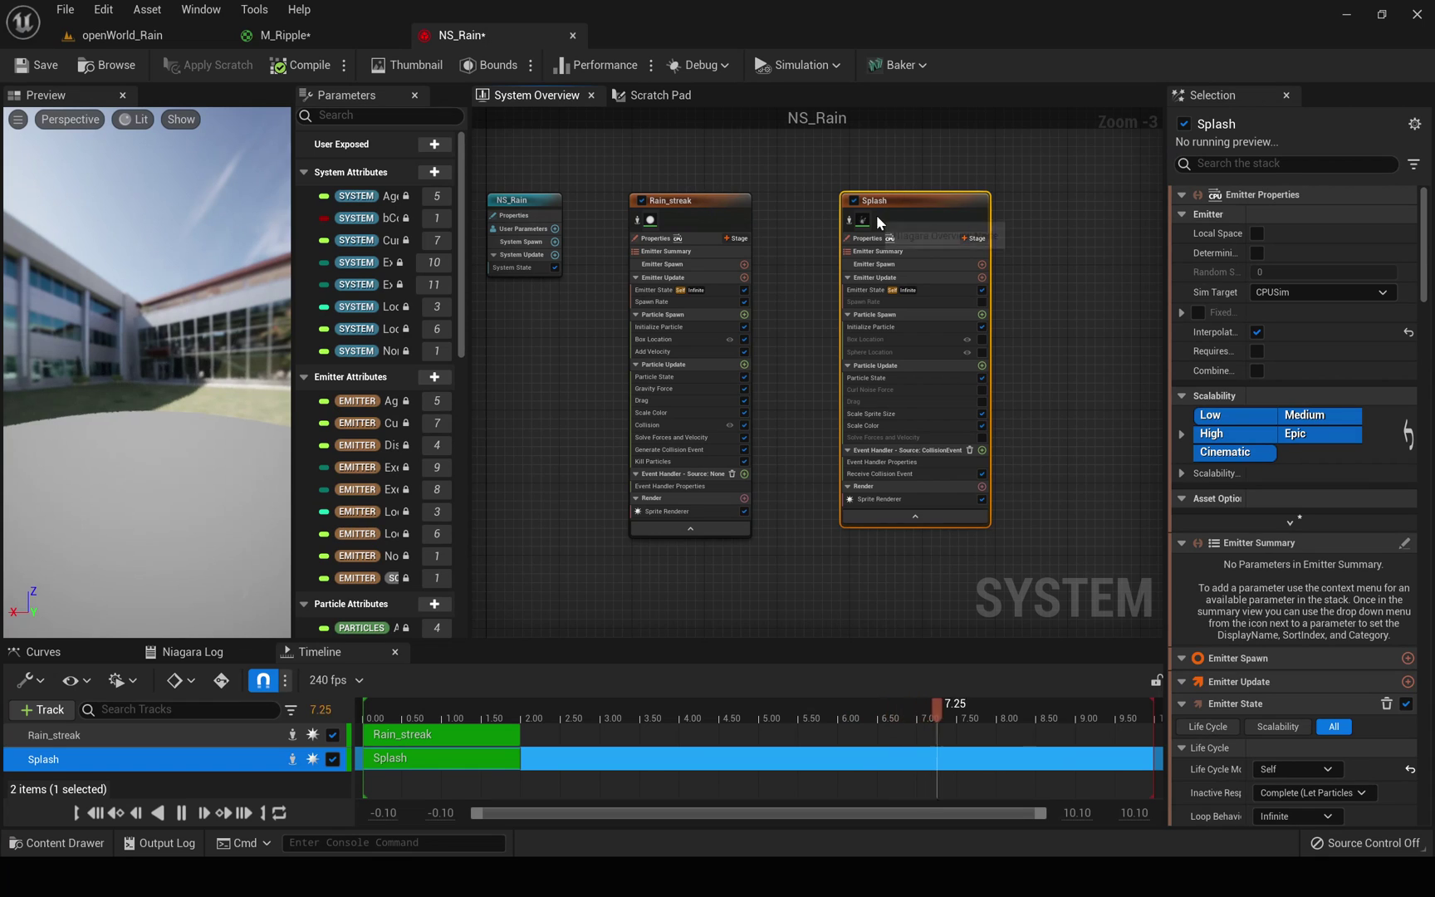
click(120, 35)
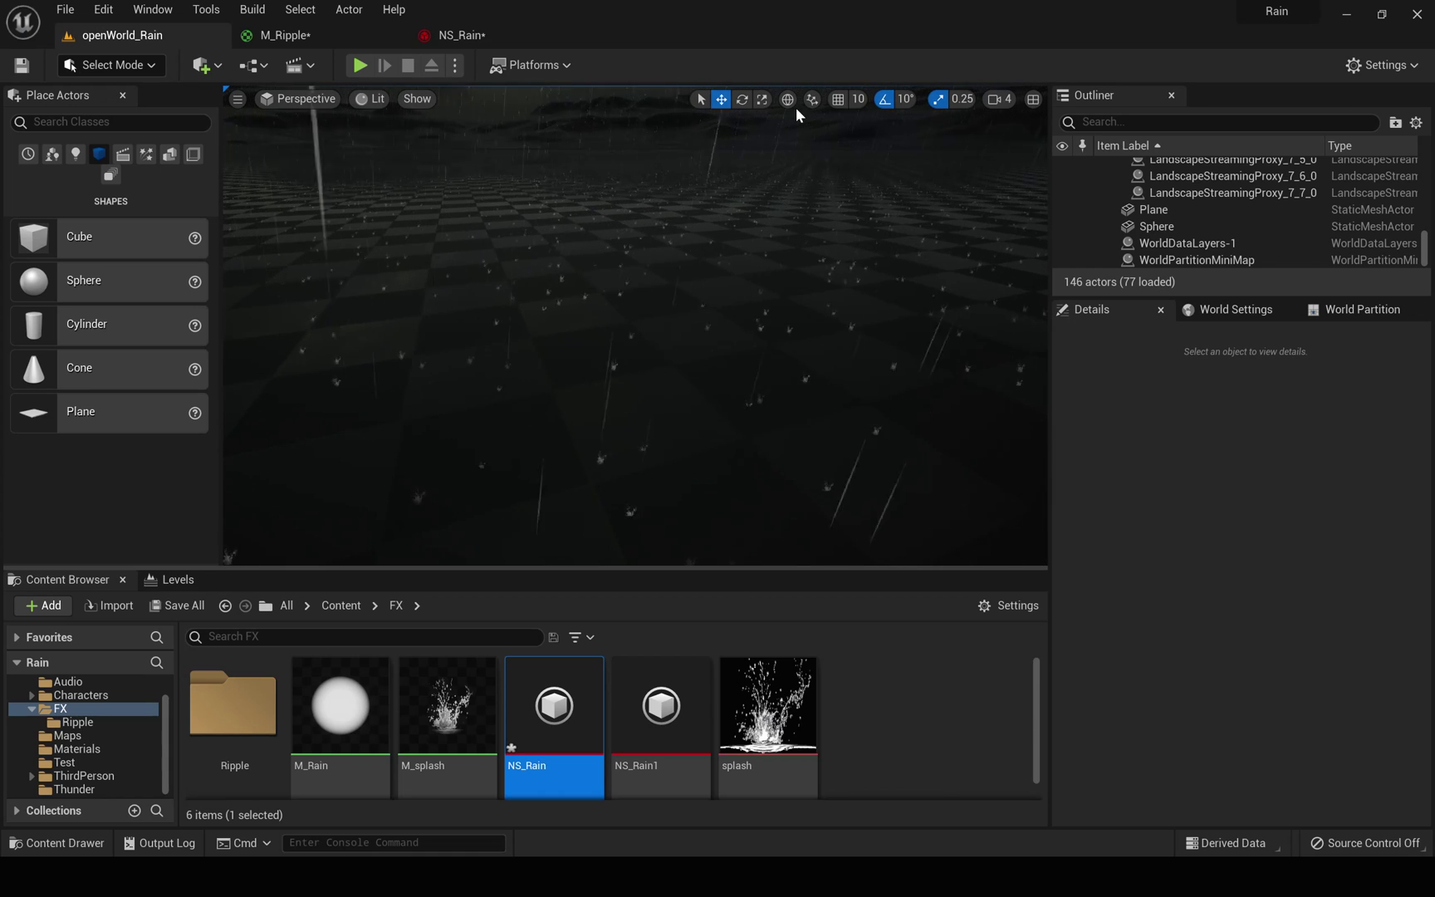
right_drag(711, 407, 496, 356)
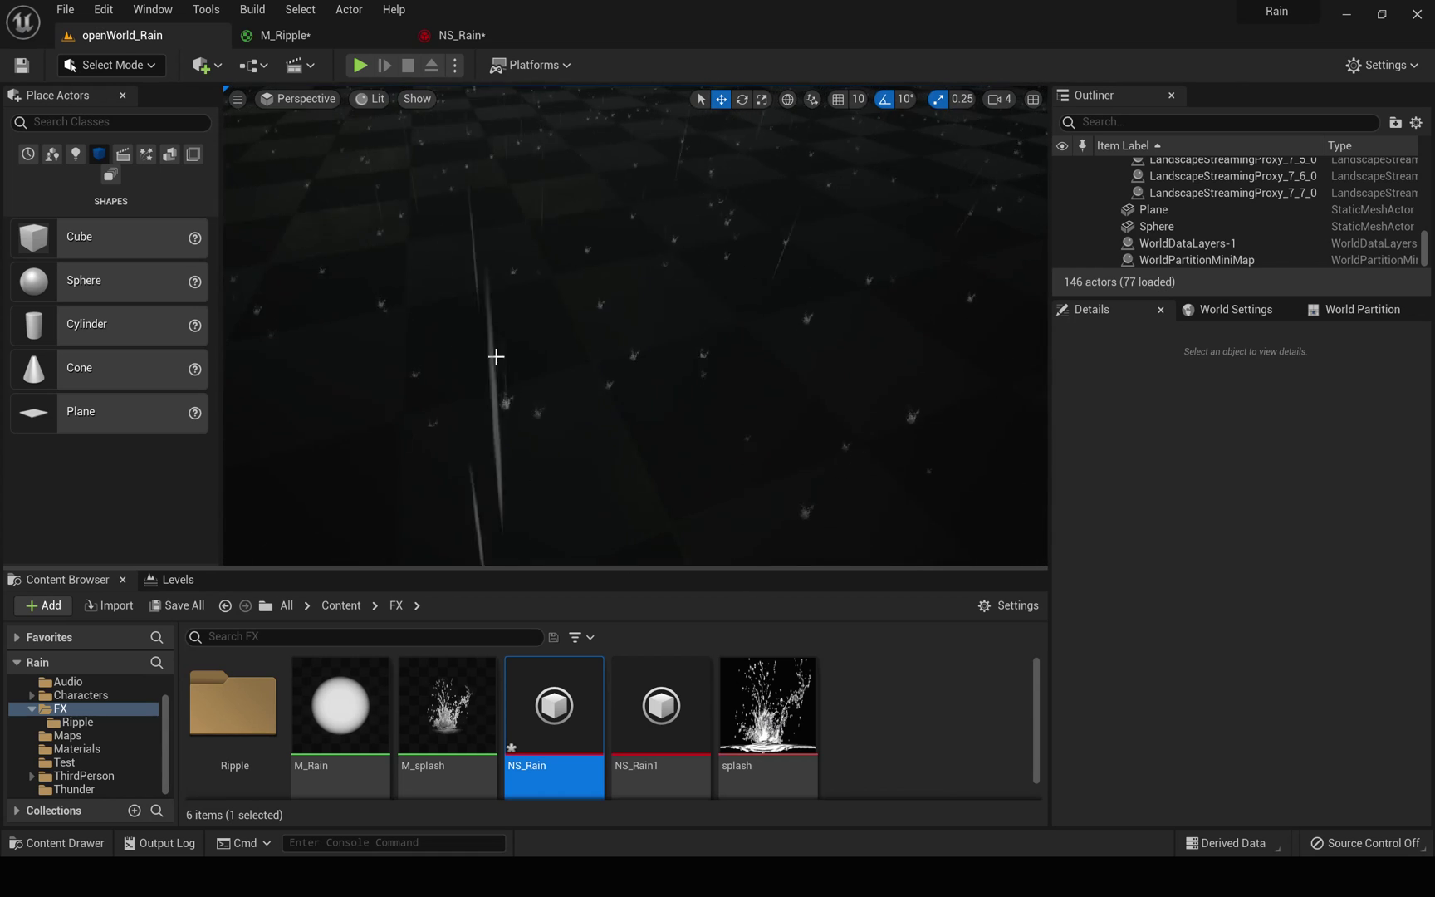
click(453, 34)
Duplicate the Splash emitter beside the original and rename the copy Ripple
right_drag(995, 222, 752, 218)
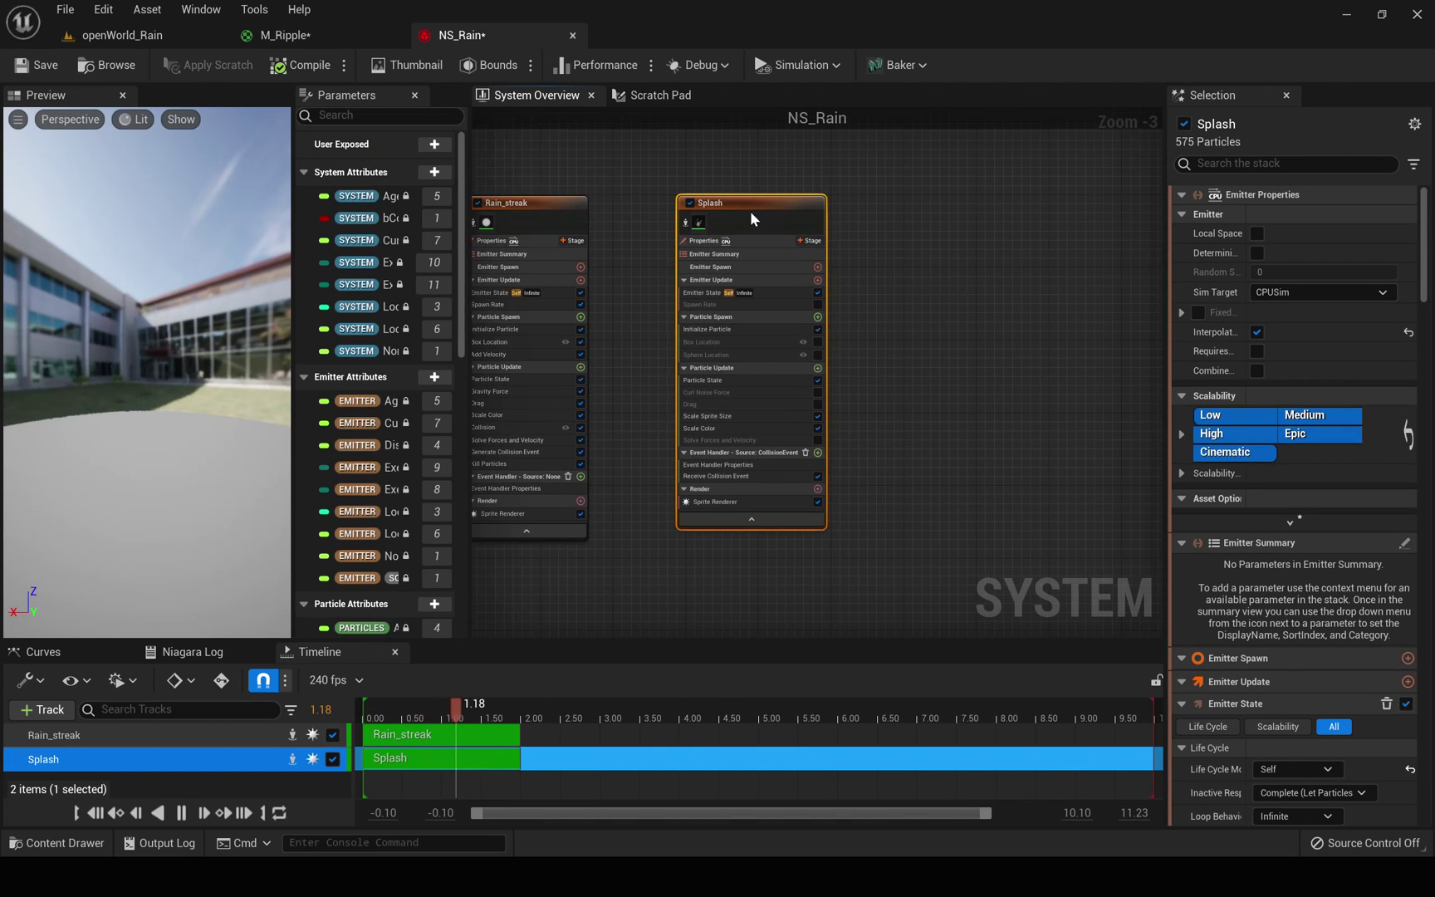
double_click(743, 207)
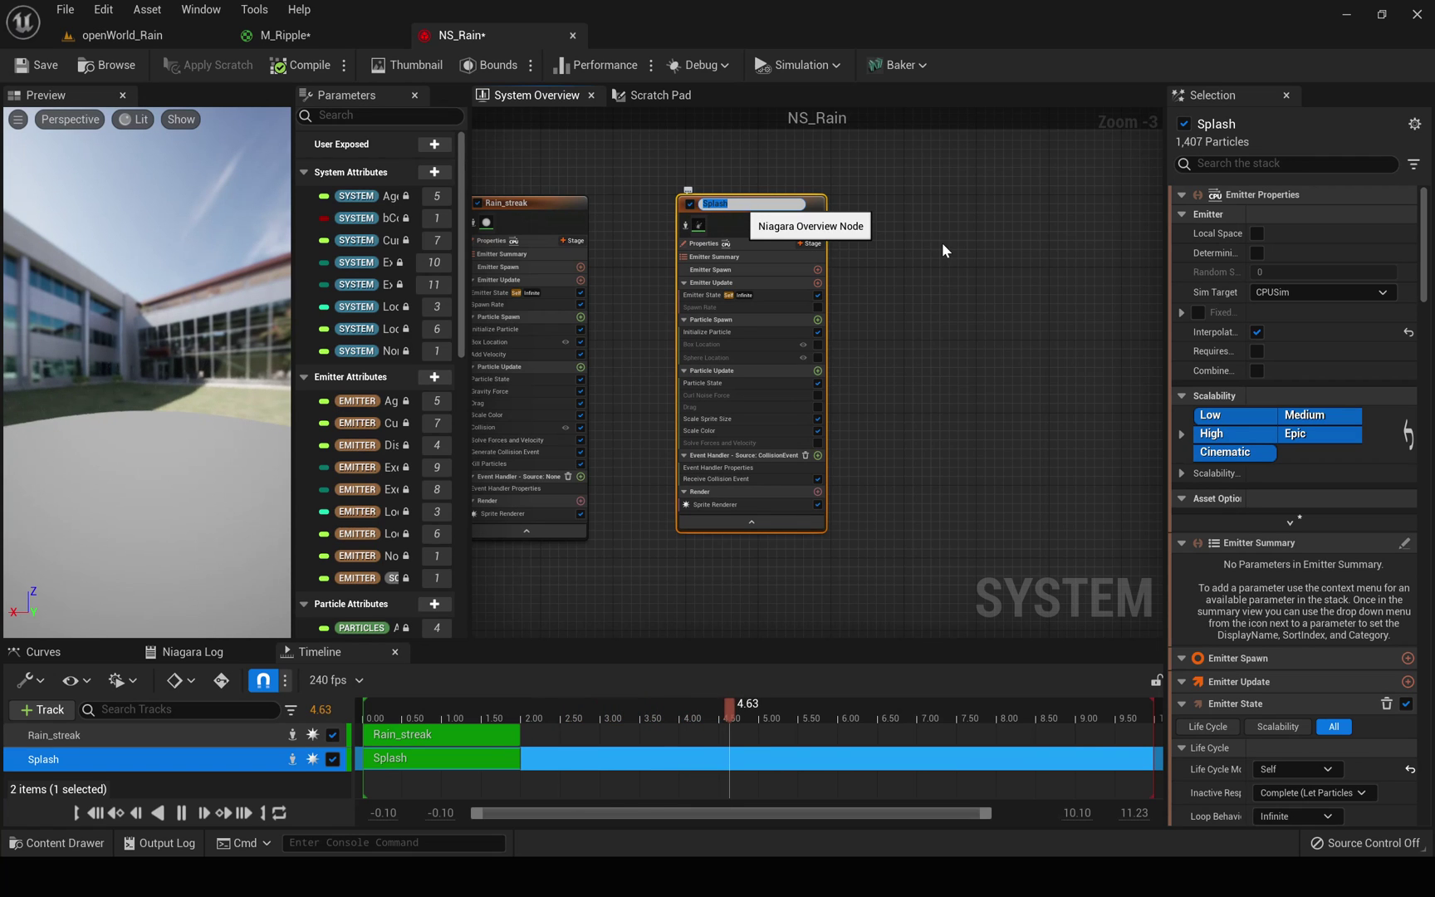
key(ctrl+d)
drag(848, 208, 994, 206)
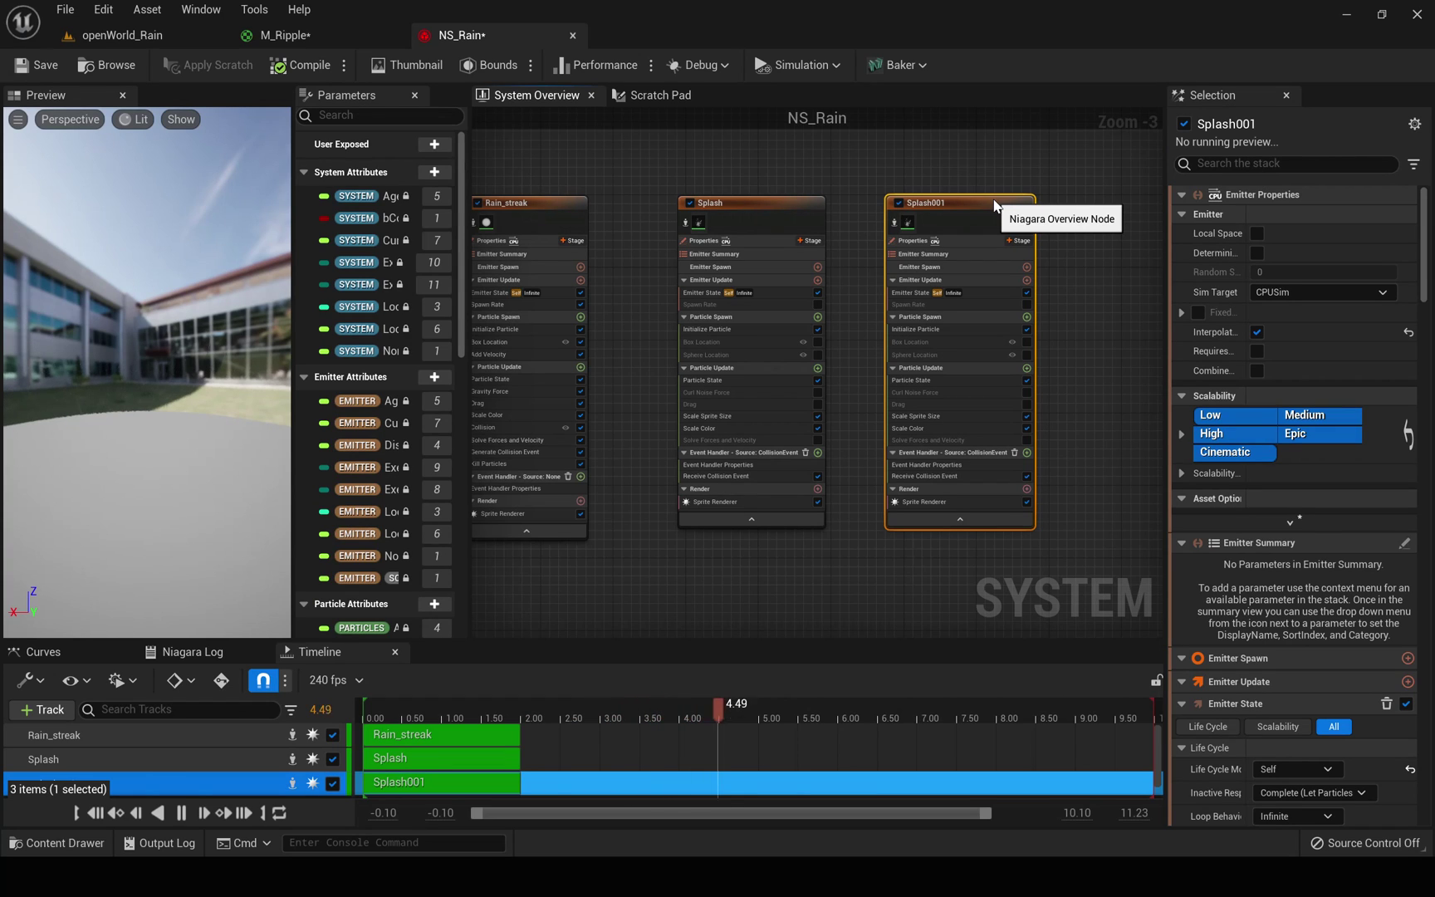
double_click(976, 206)
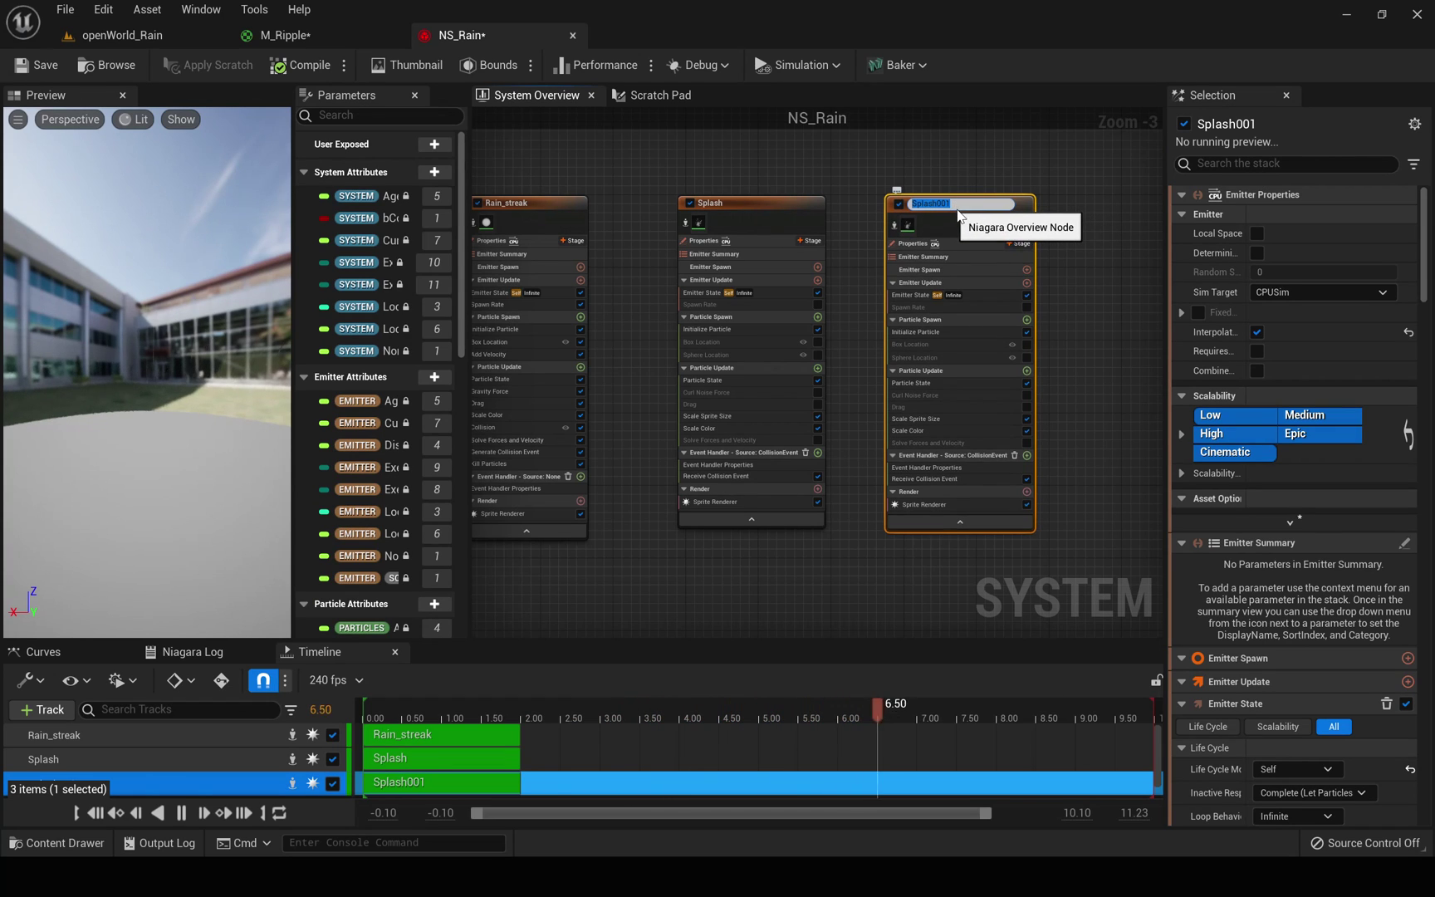
text(R)
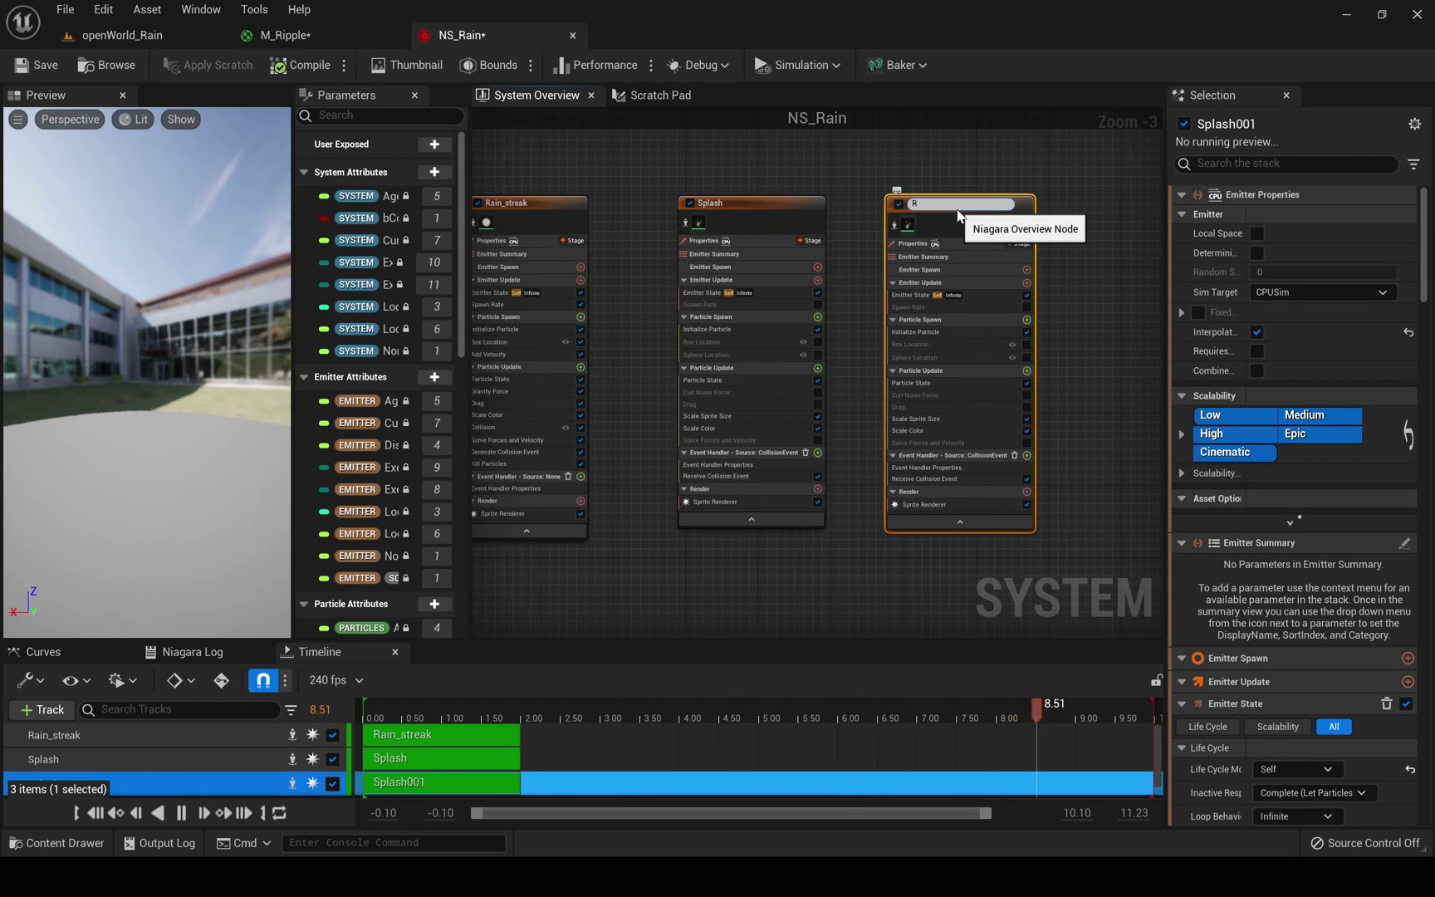
text(ipple)
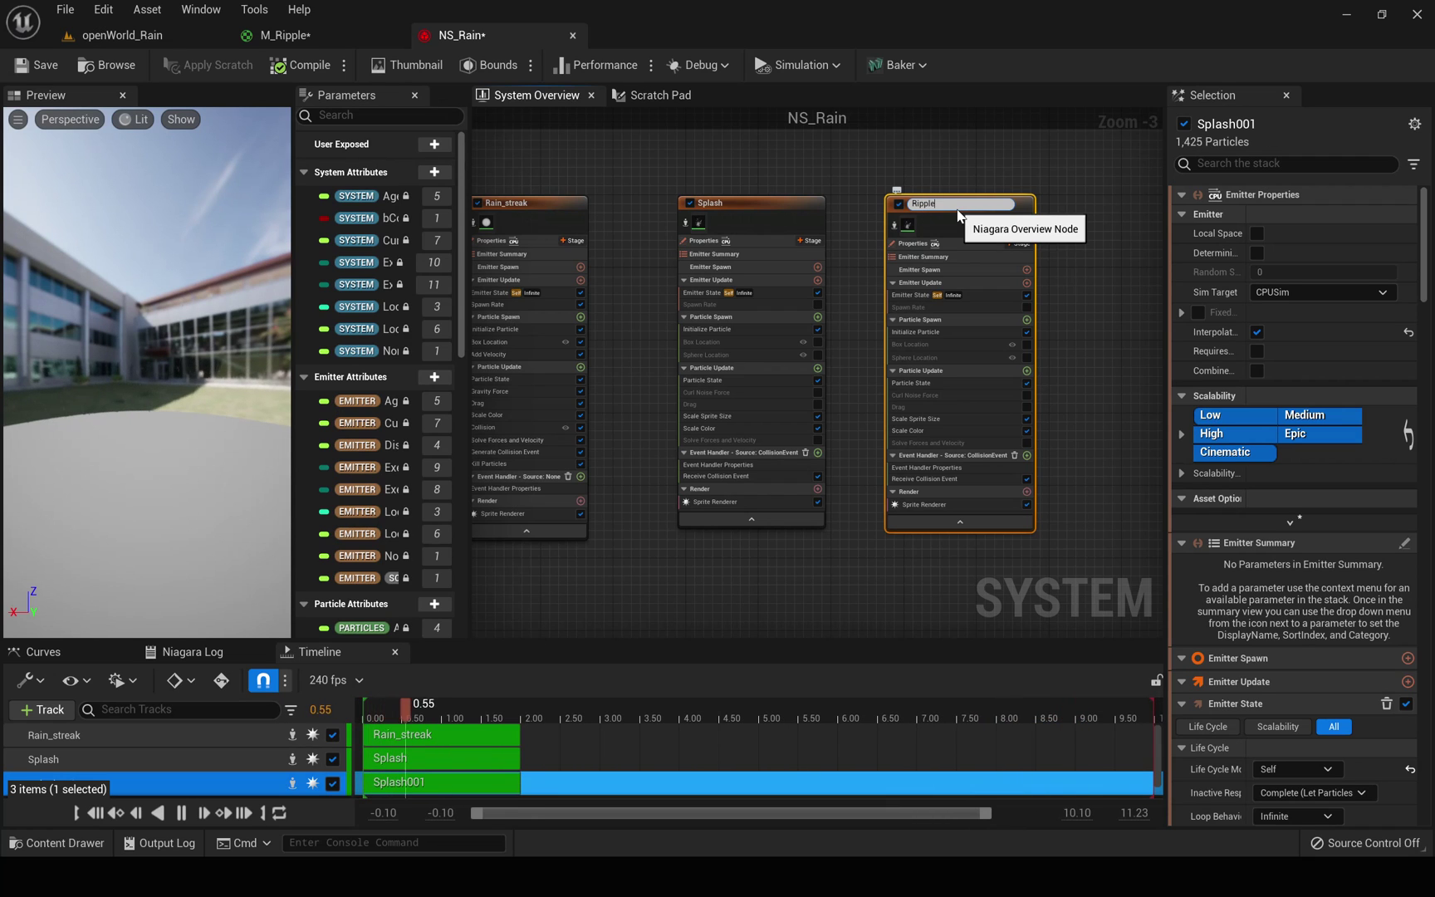
key(Return)
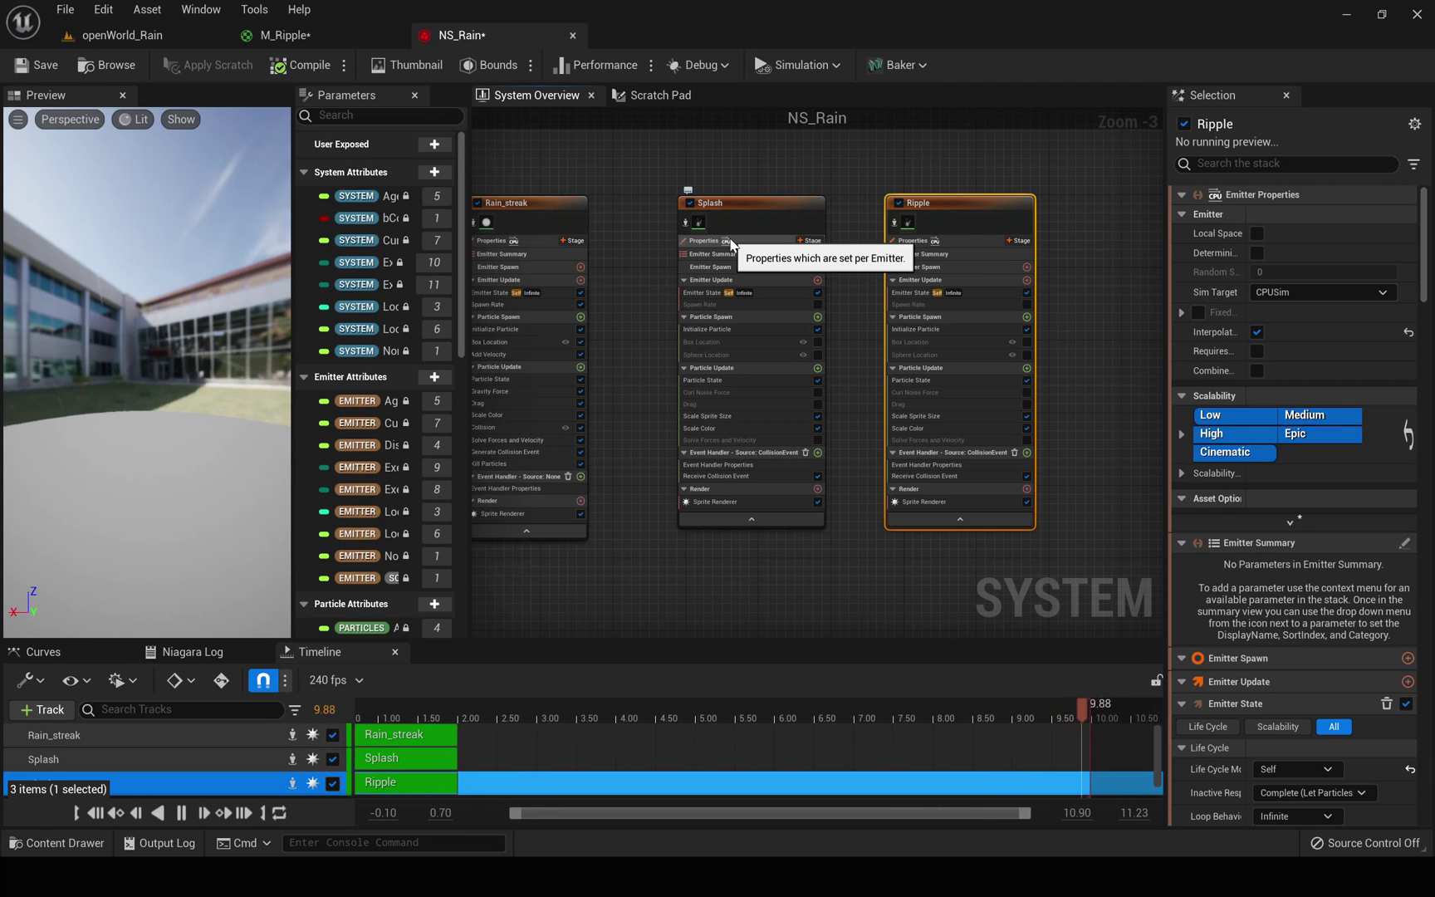
Assign the M_Ripple material to the Ripple emitter's Sprite Renderer
click(927, 502)
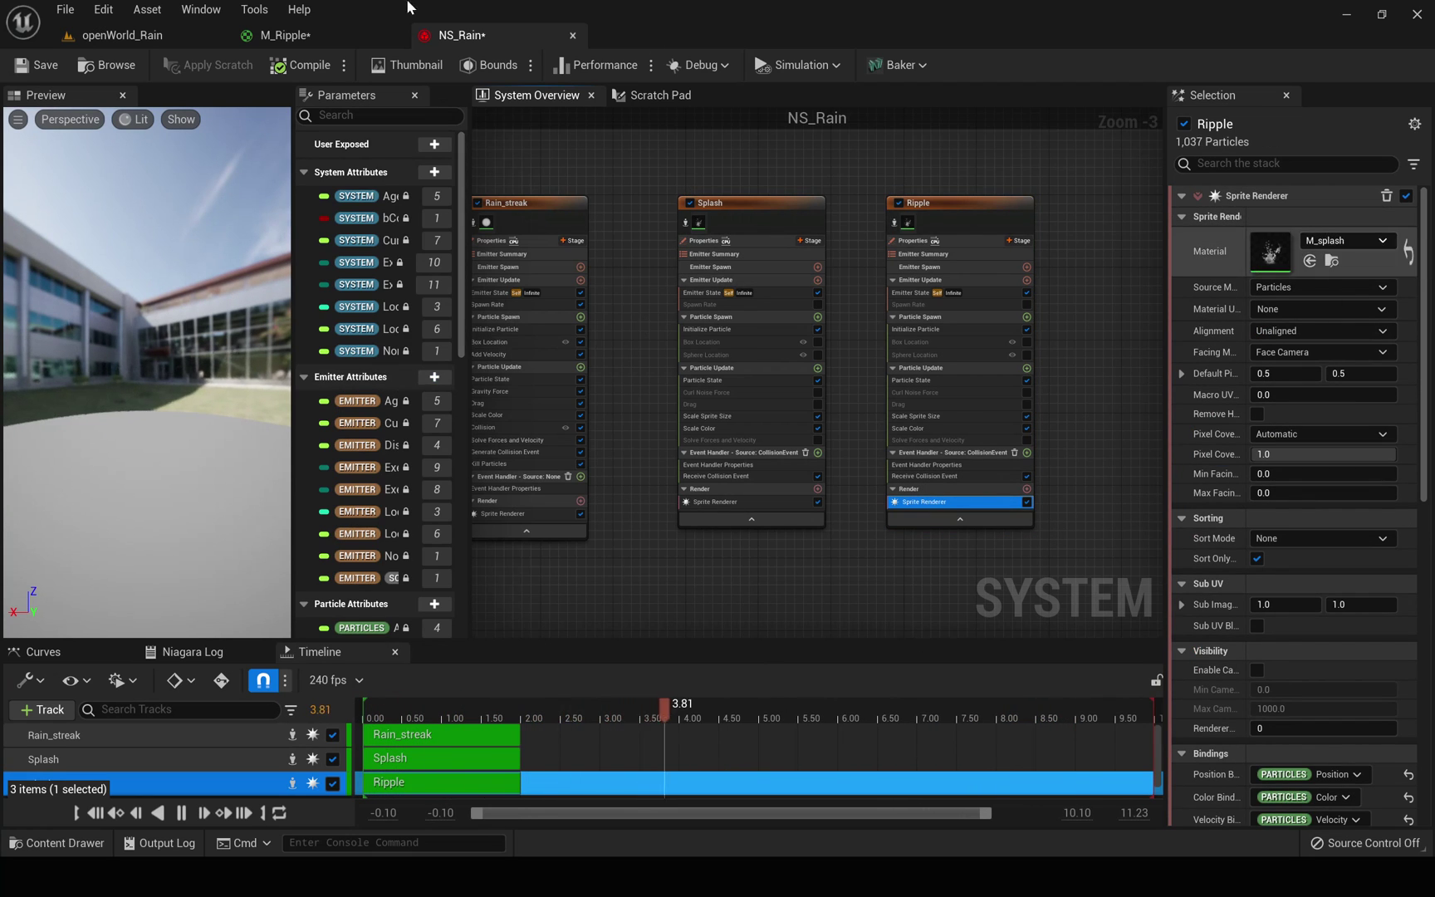
click(283, 36)
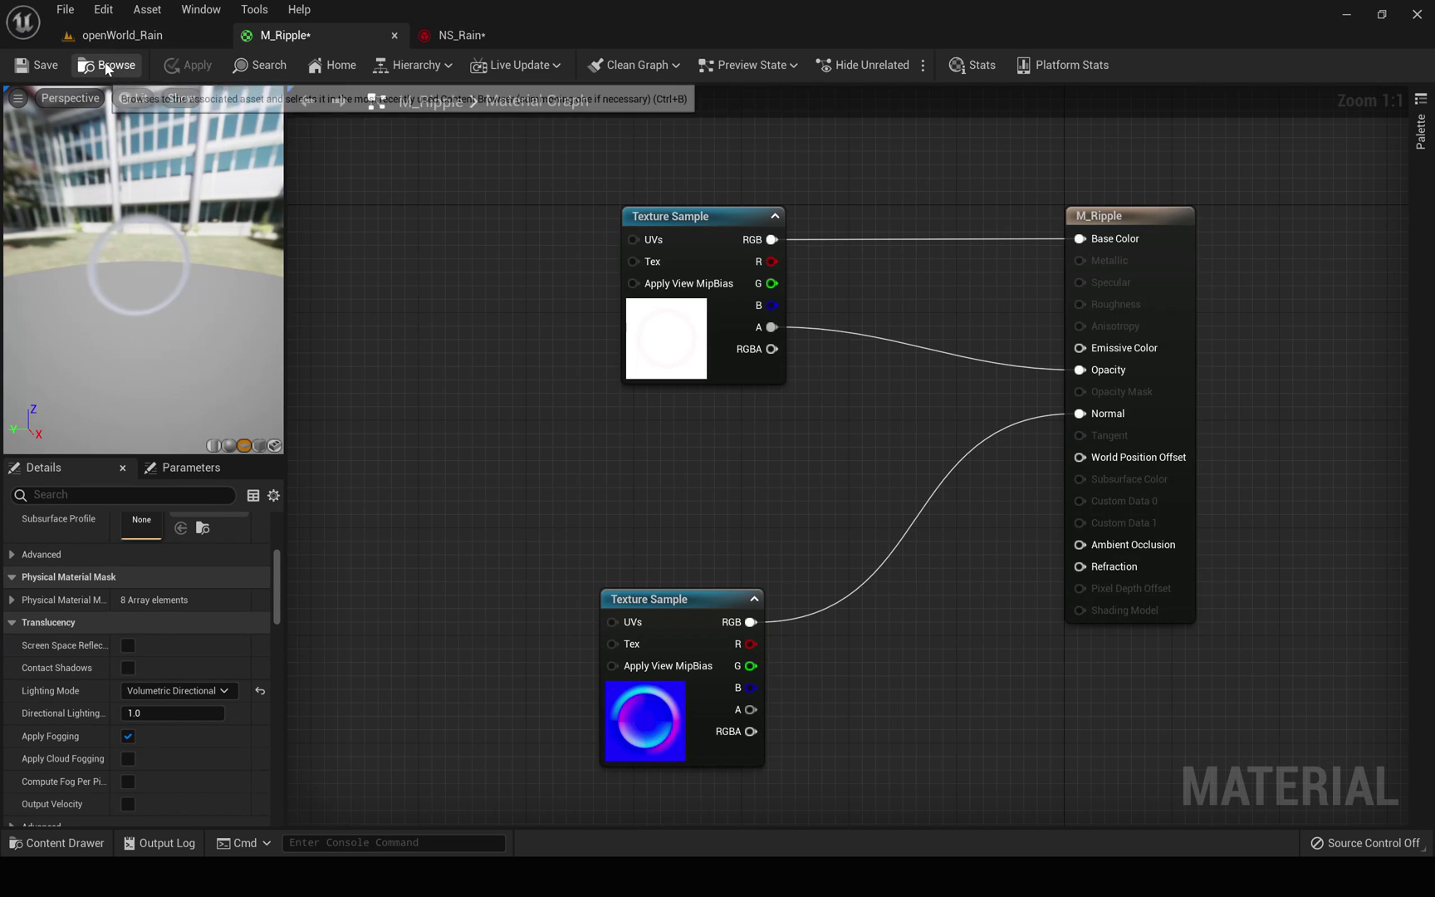
click(111, 33)
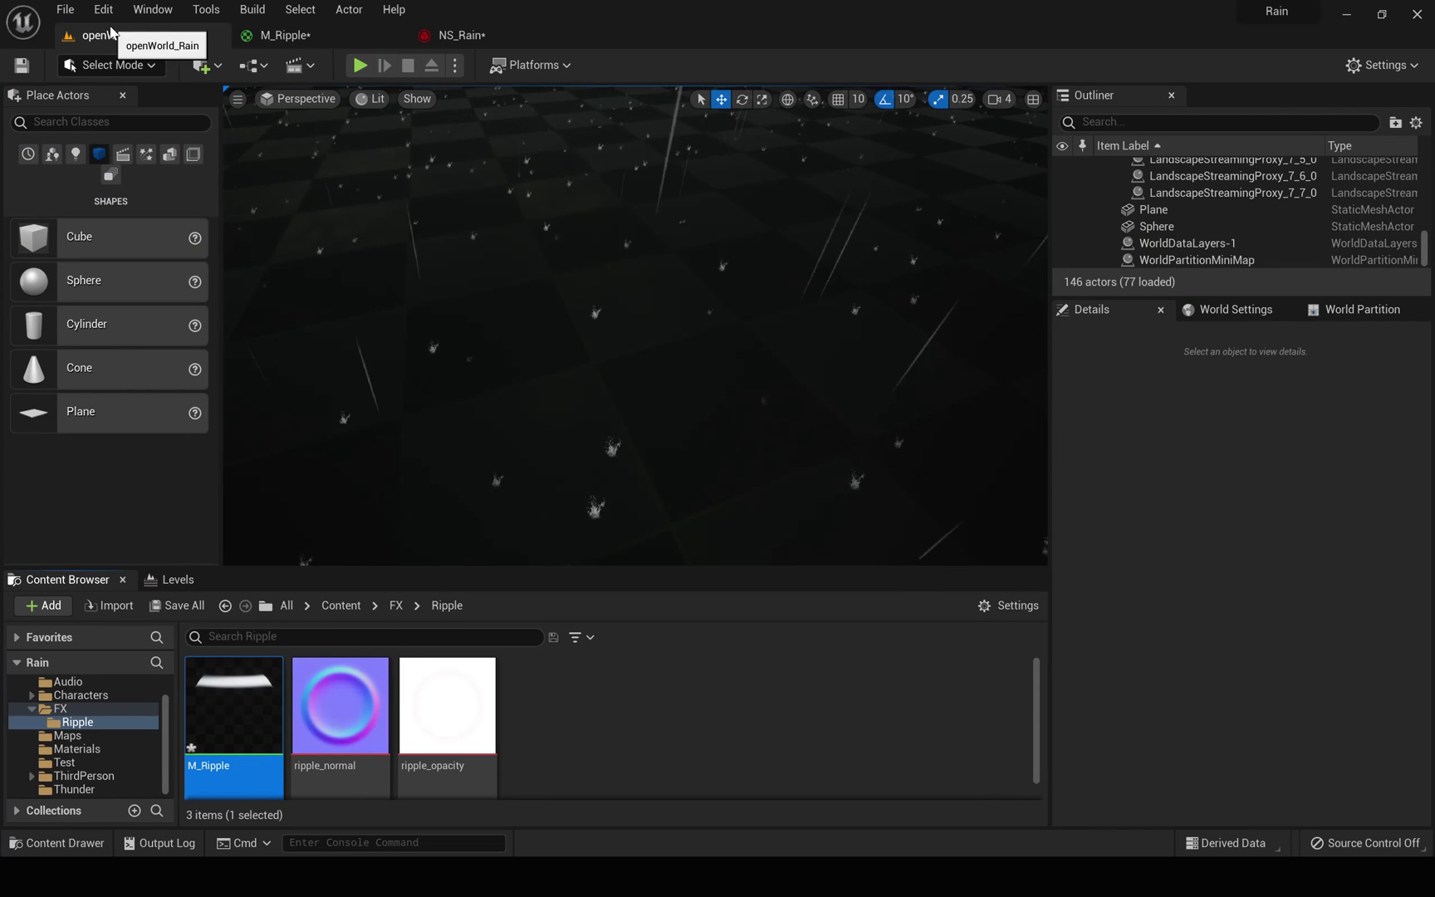
click(457, 35)
click(1312, 262)
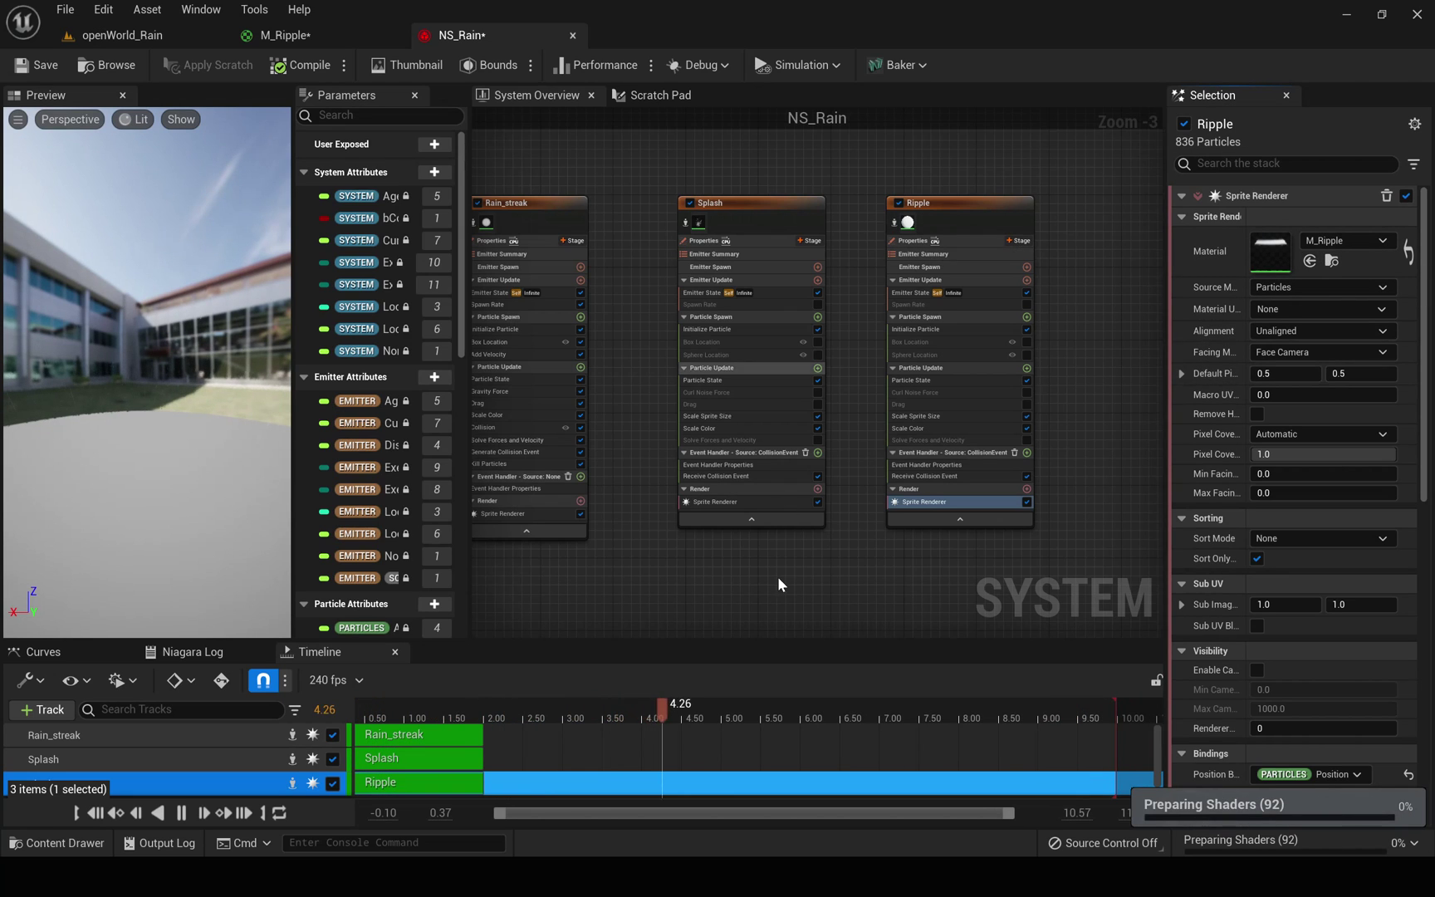
Check the ripple particles in the NS_Rain preview and disable the Splash emitter
right_drag(785, 576, 631, 608)
scroll(830, 508, up, 2)
right_drag(841, 251, 823, 325)
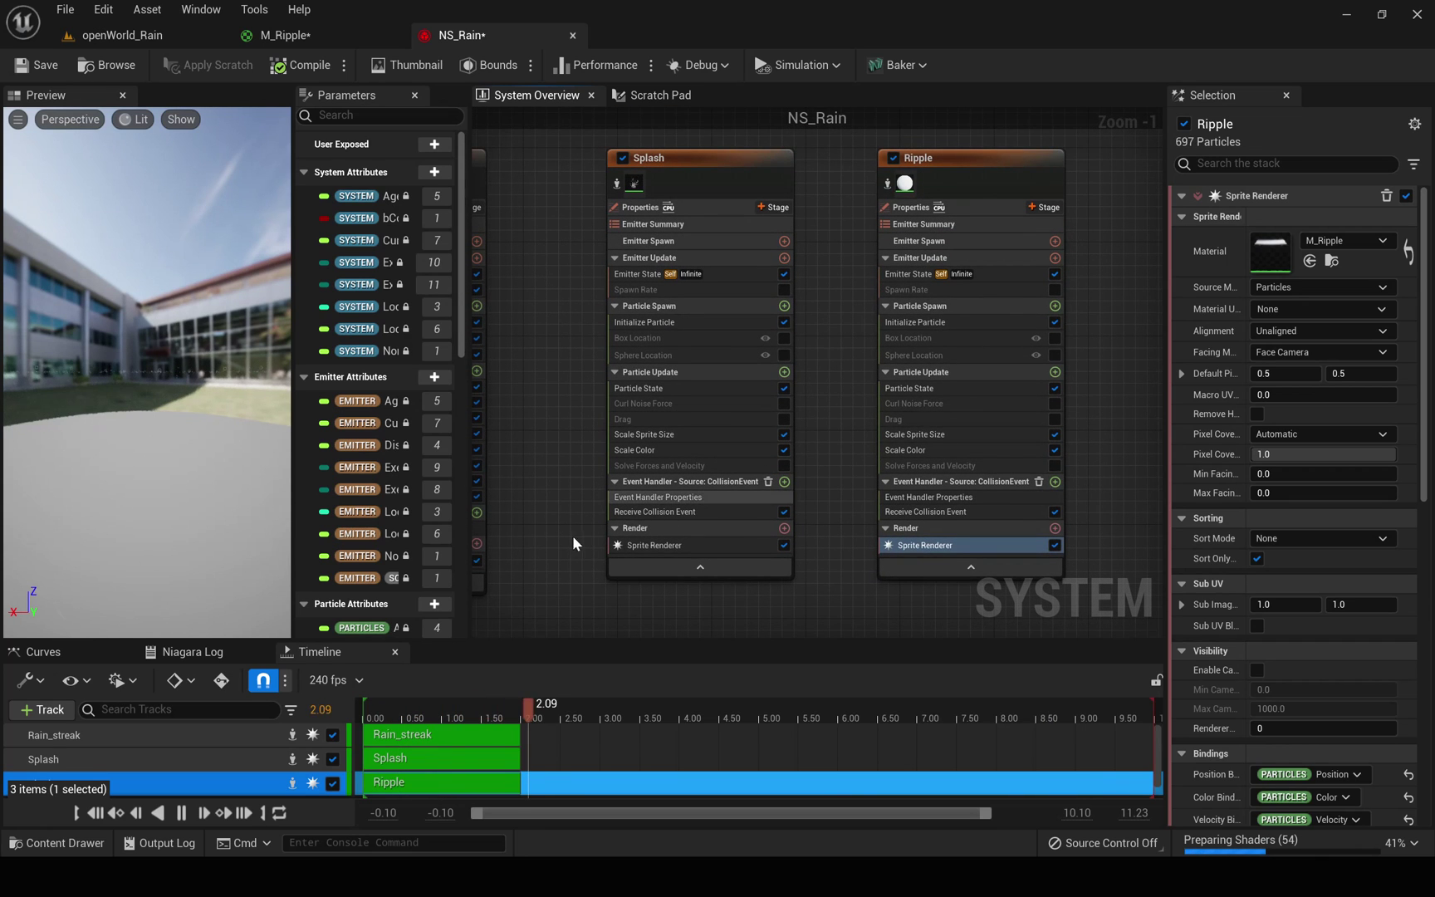
right_drag(577, 538, 618, 510)
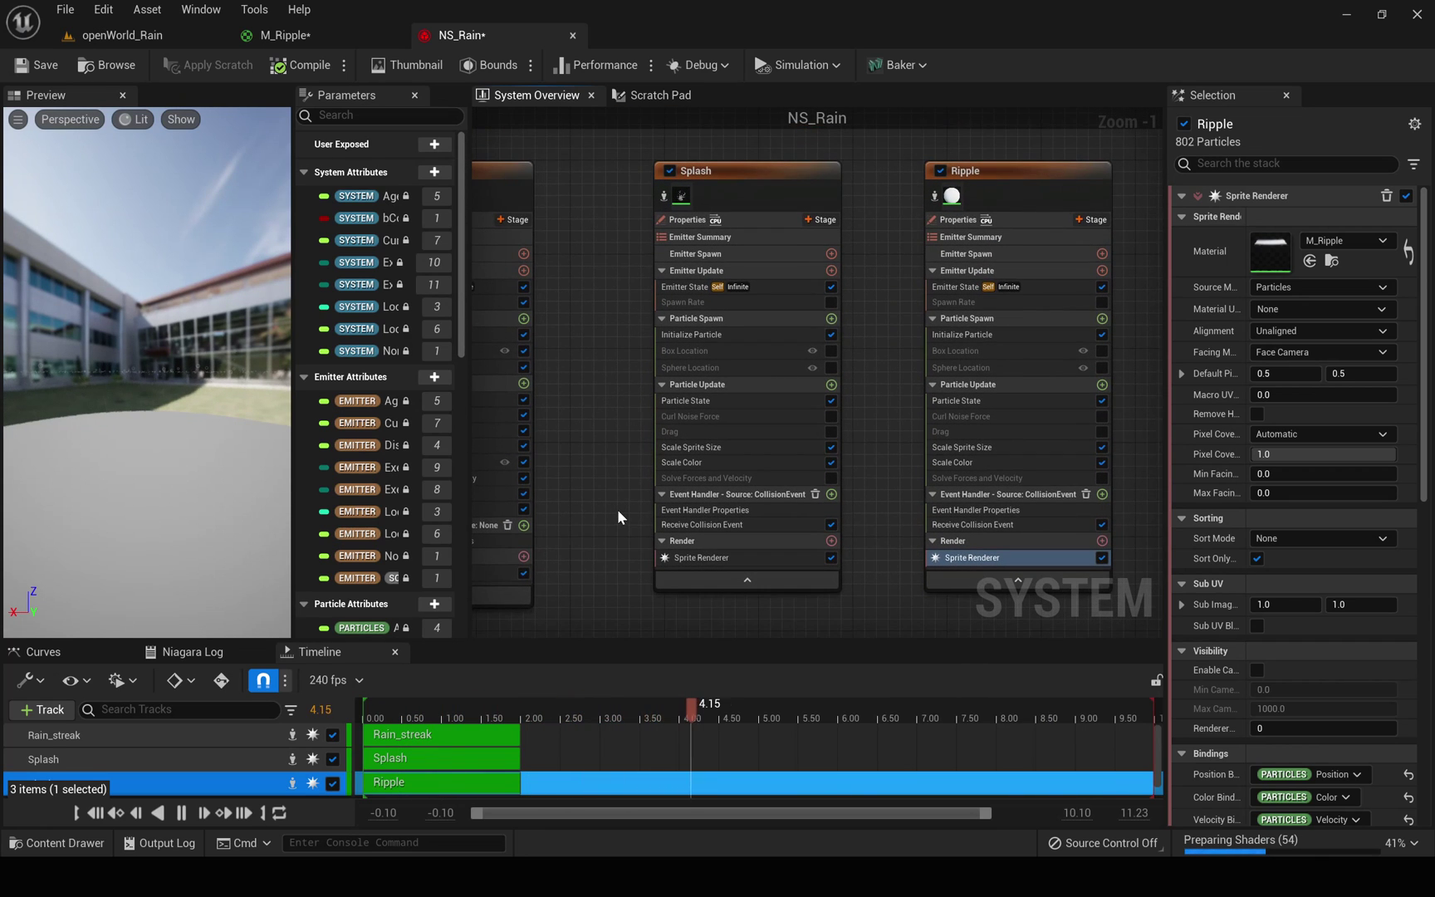
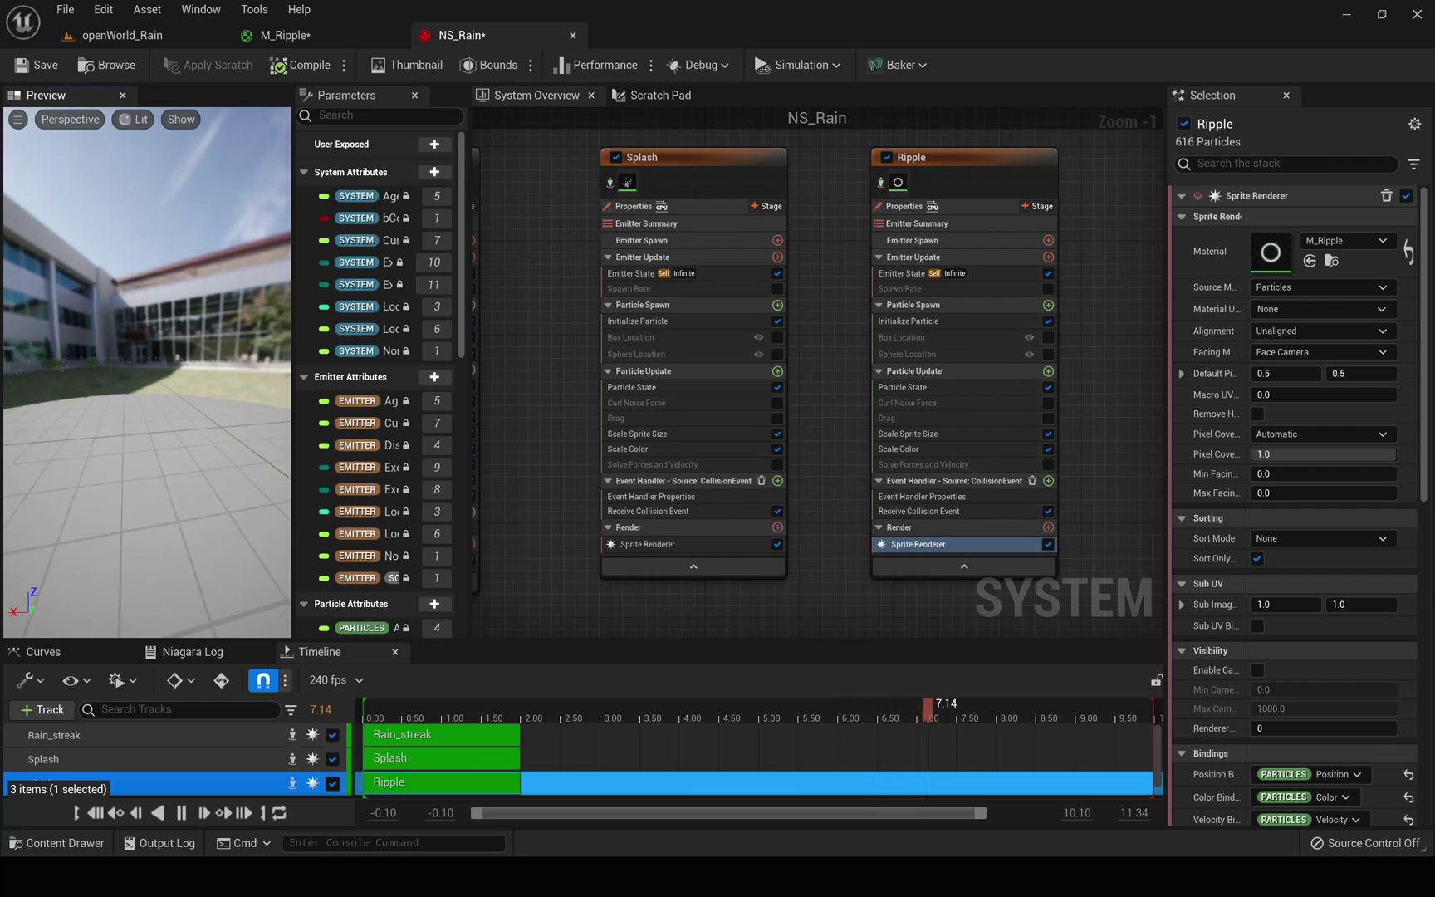
drag(105, 340, 105, 339)
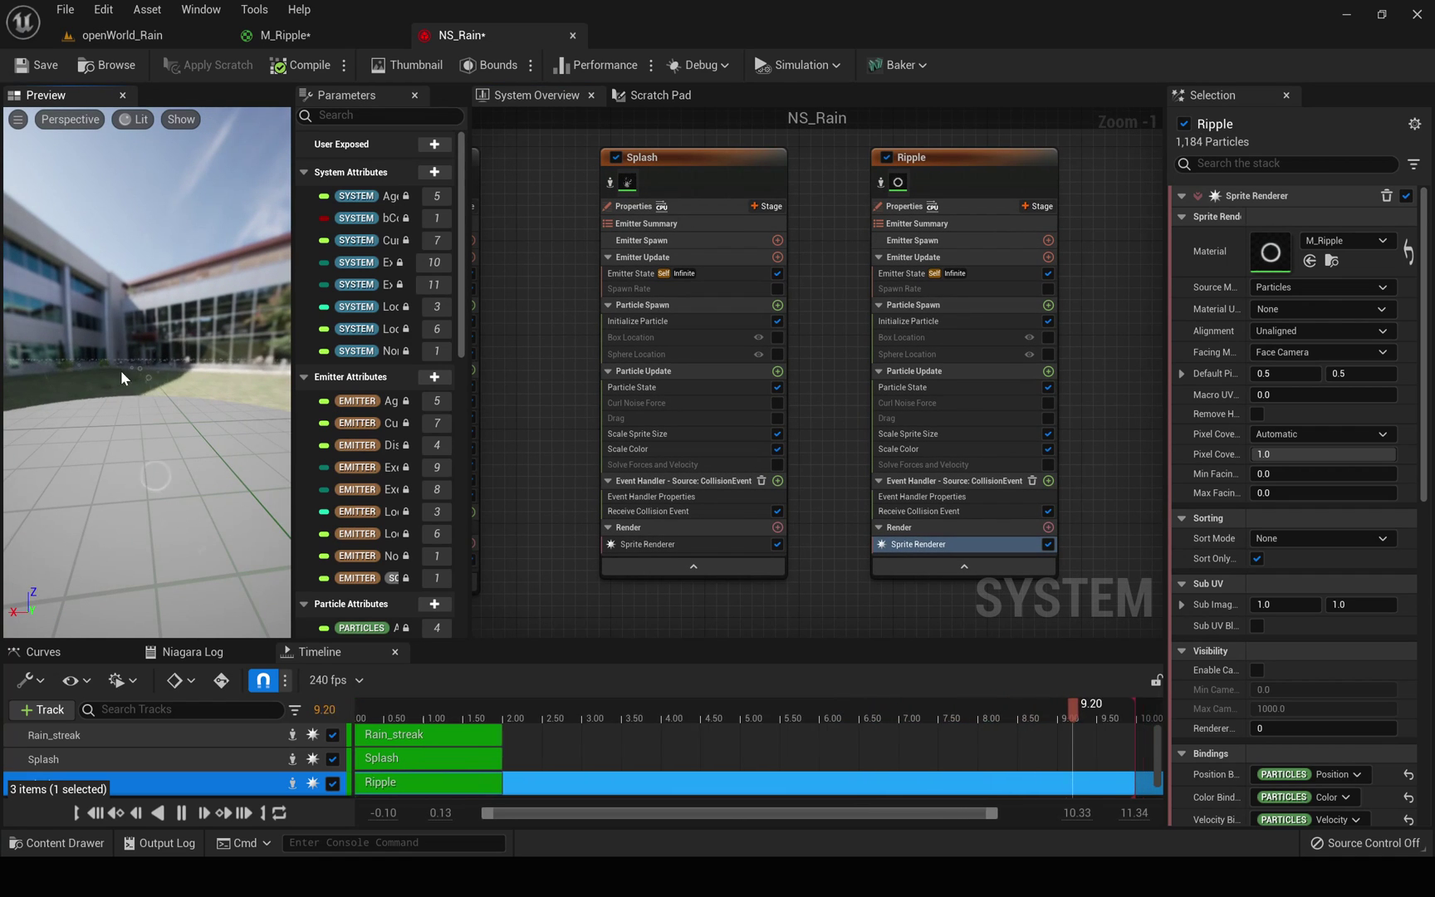
click(616, 157)
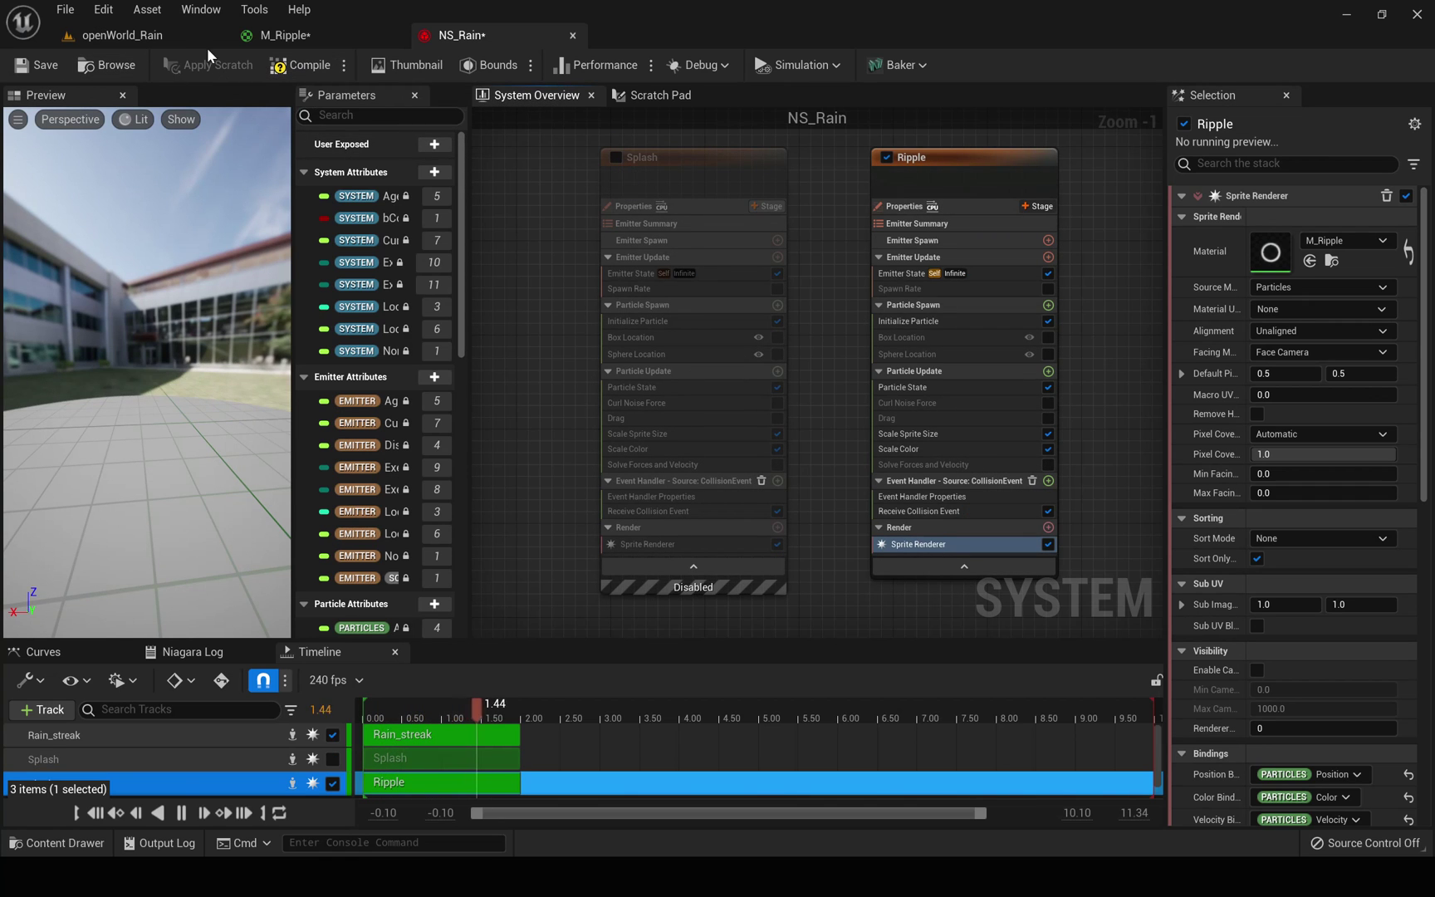
Examine how the ripple sprites are oriented on the ground in the openWorld_Rain level
click(122, 34)
right_drag(738, 389, 612, 336)
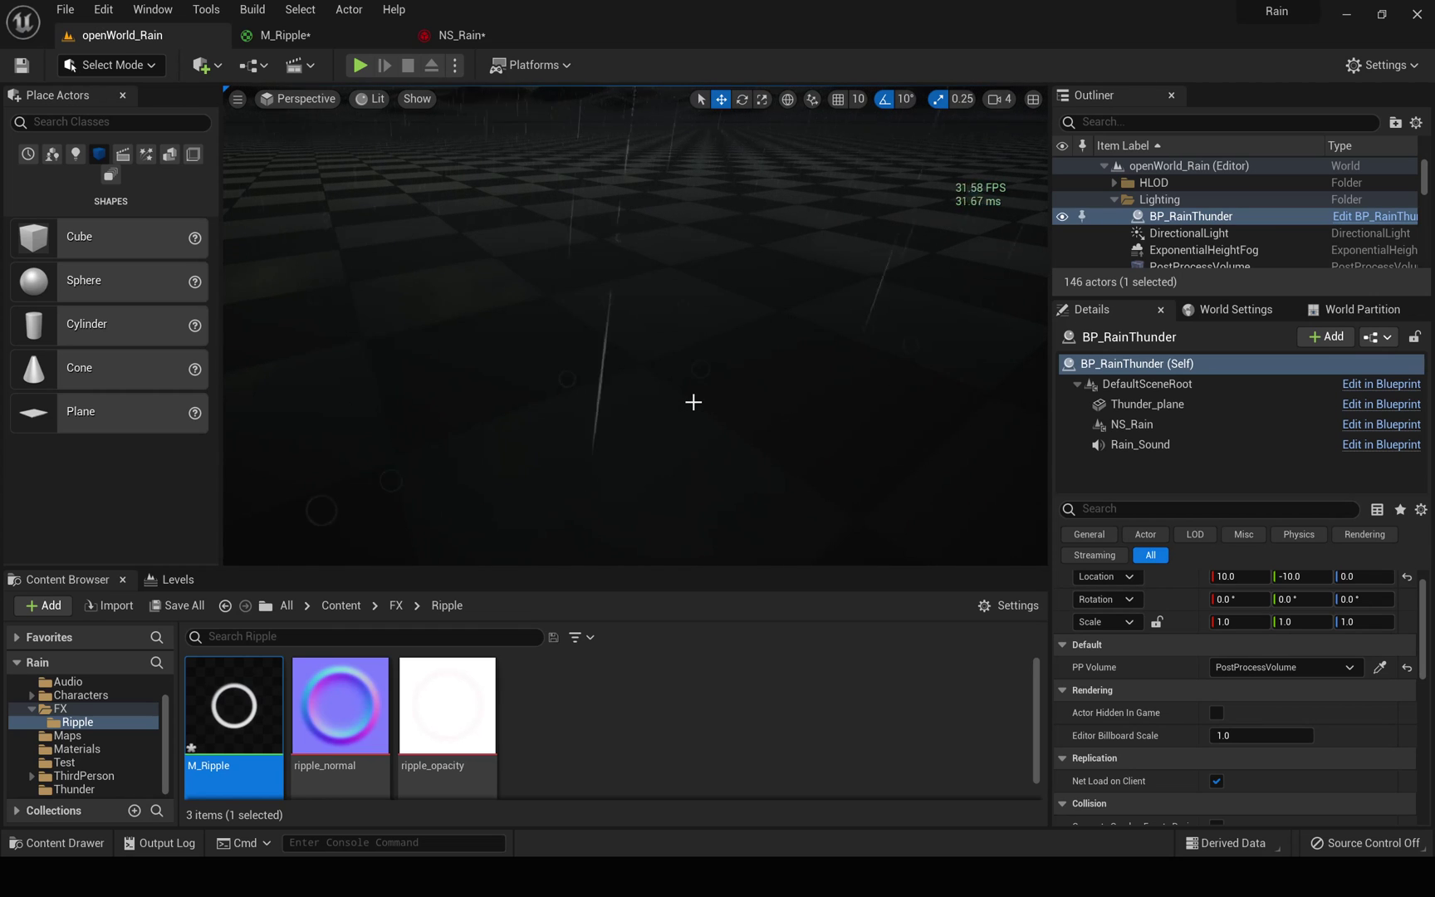
right_drag(735, 388, 735, 366)
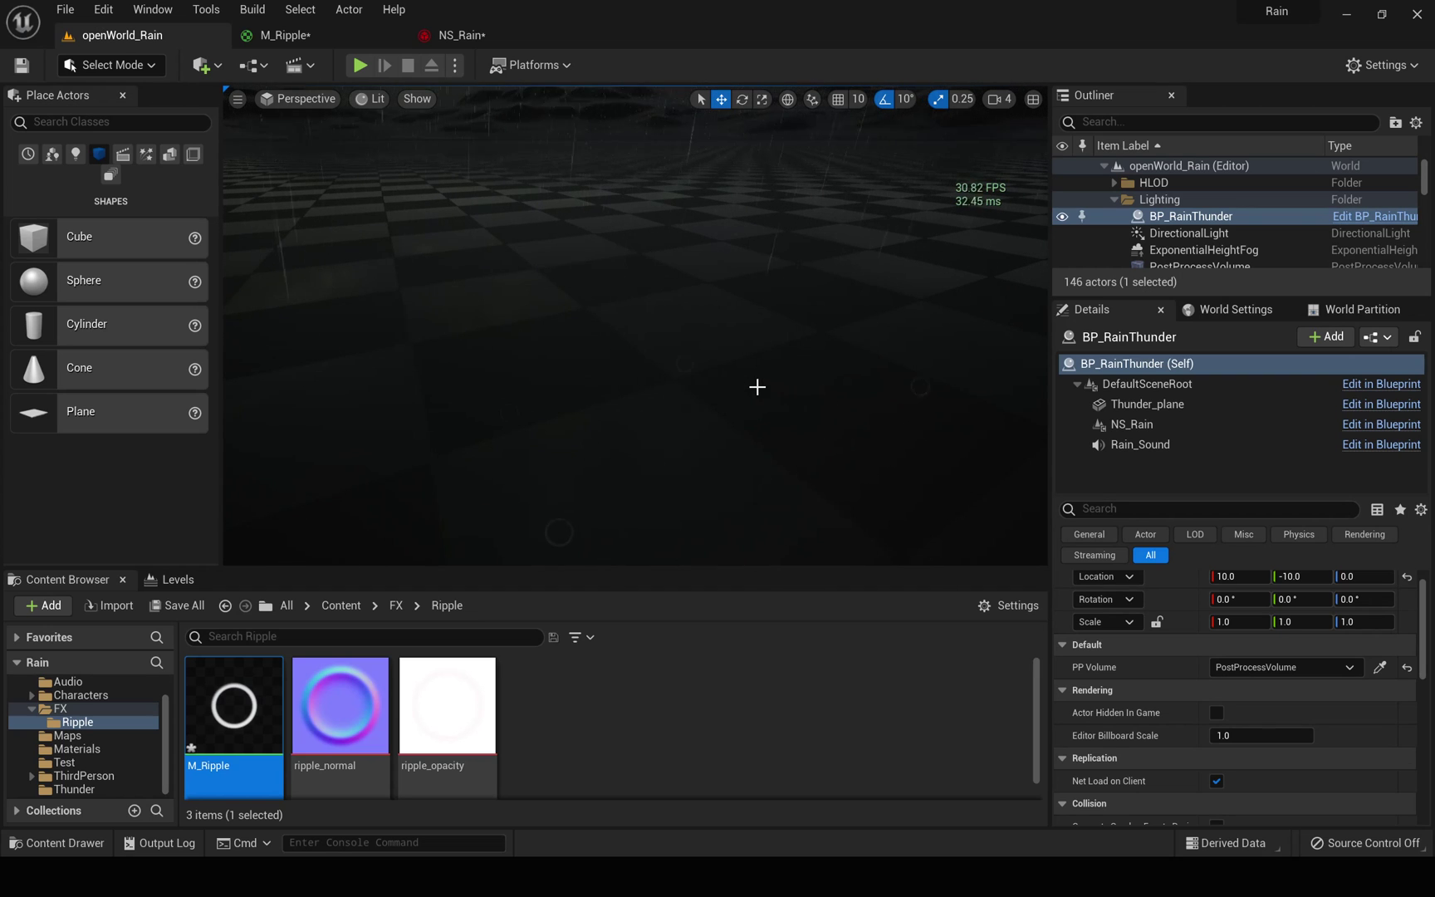
Set the Facing Mode of the Ripple emitter's Sprite Renderer to Custom Facing Vector
click(459, 35)
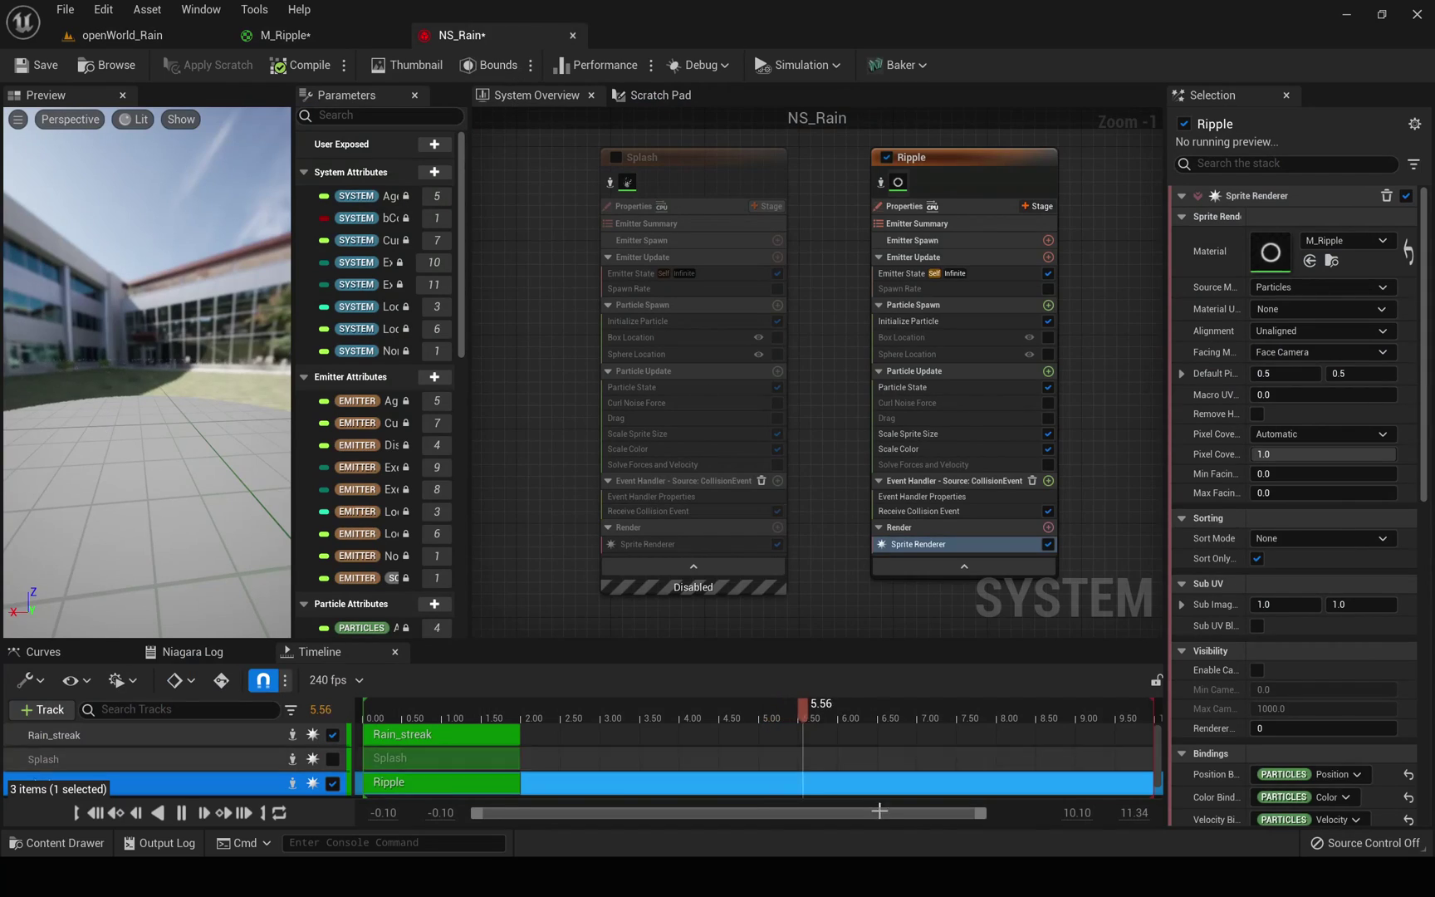
right_drag(835, 583, 702, 570)
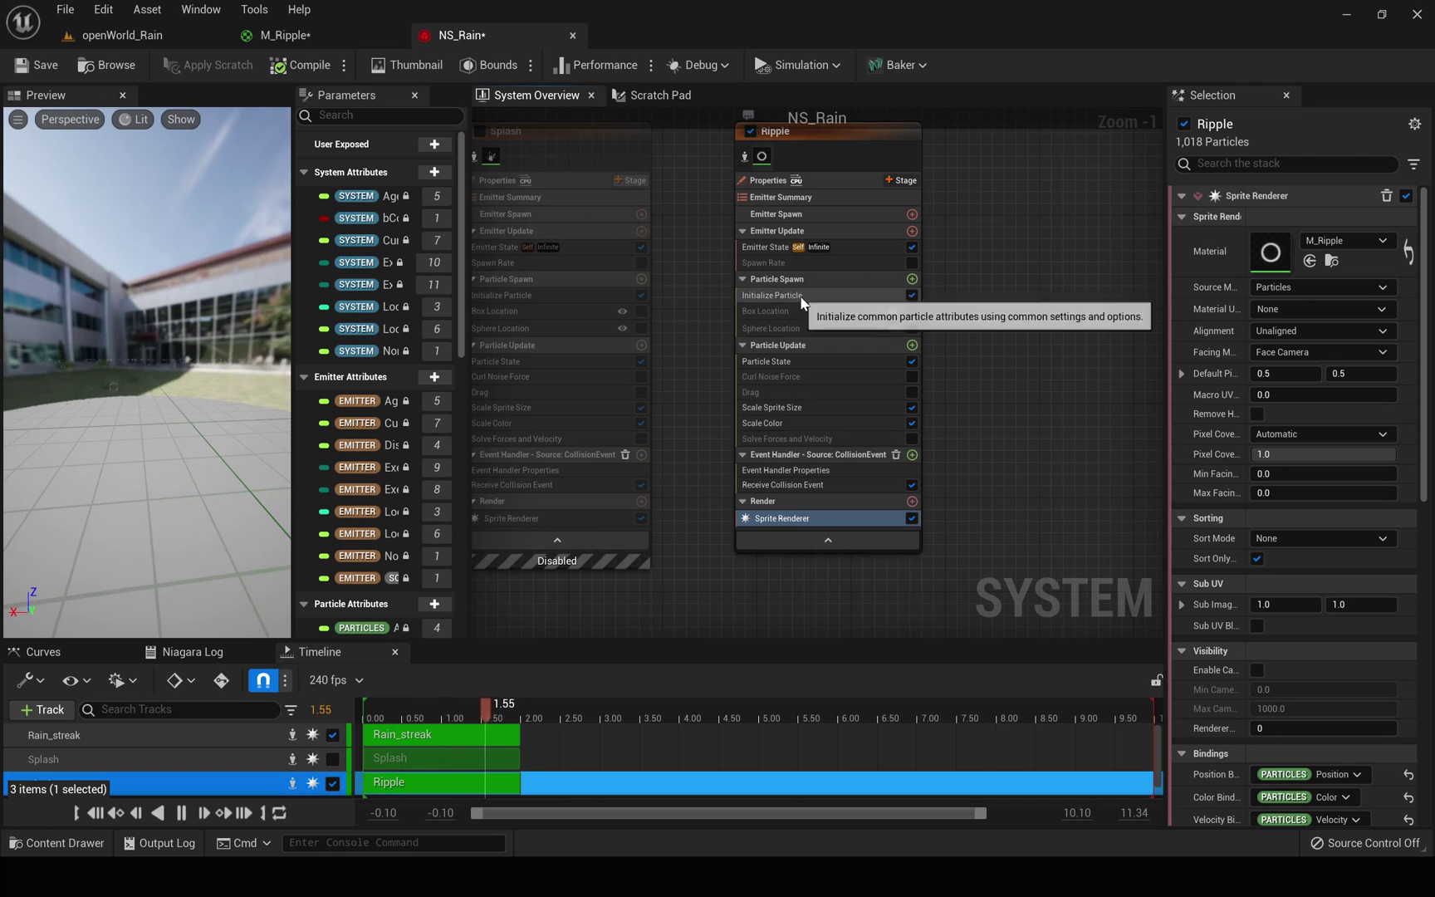
click(796, 485)
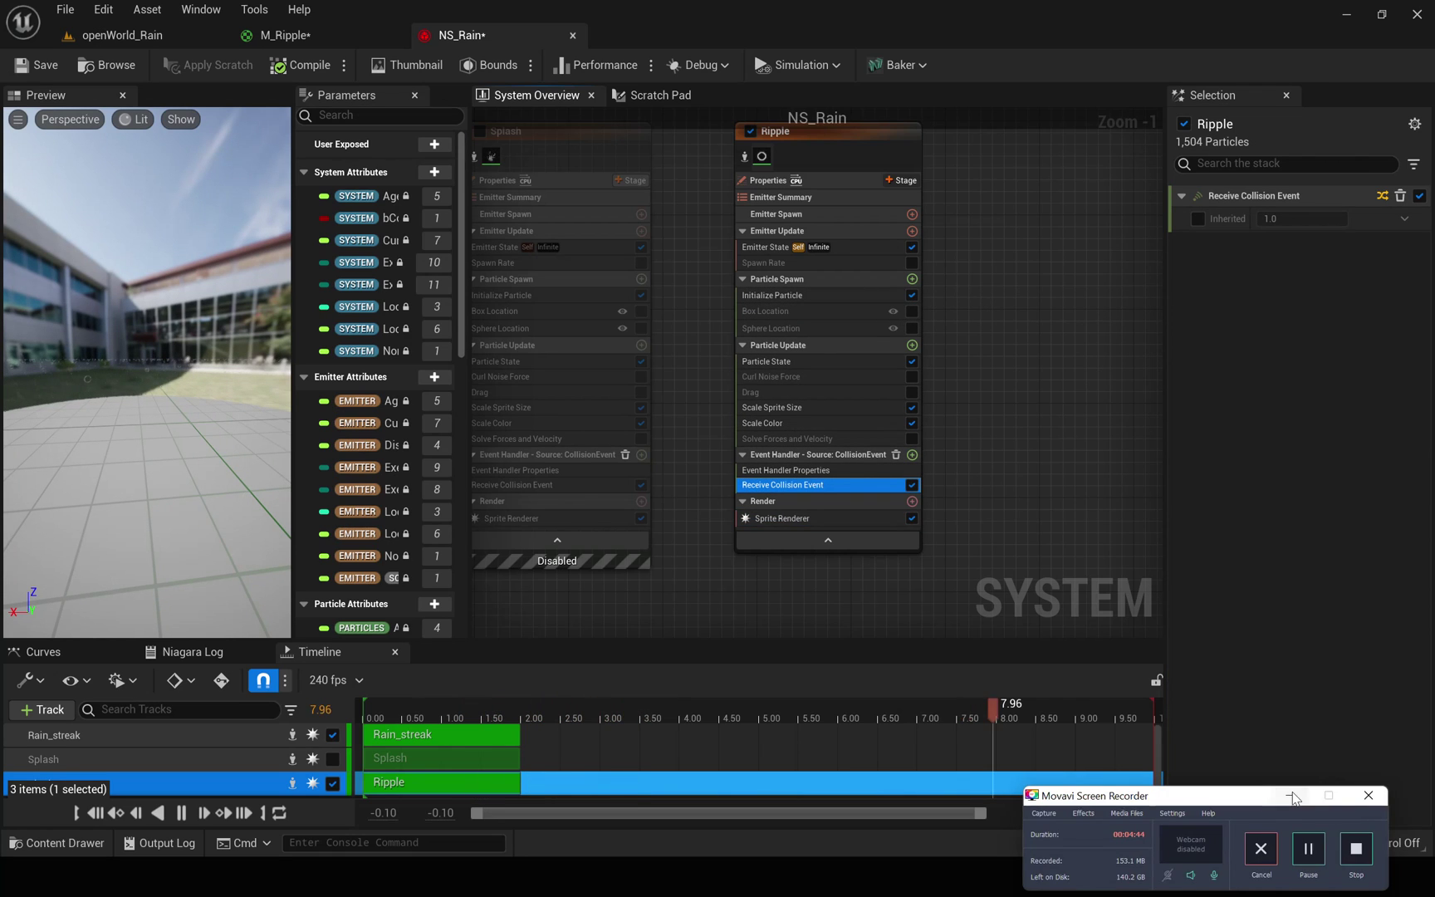
click(782, 520)
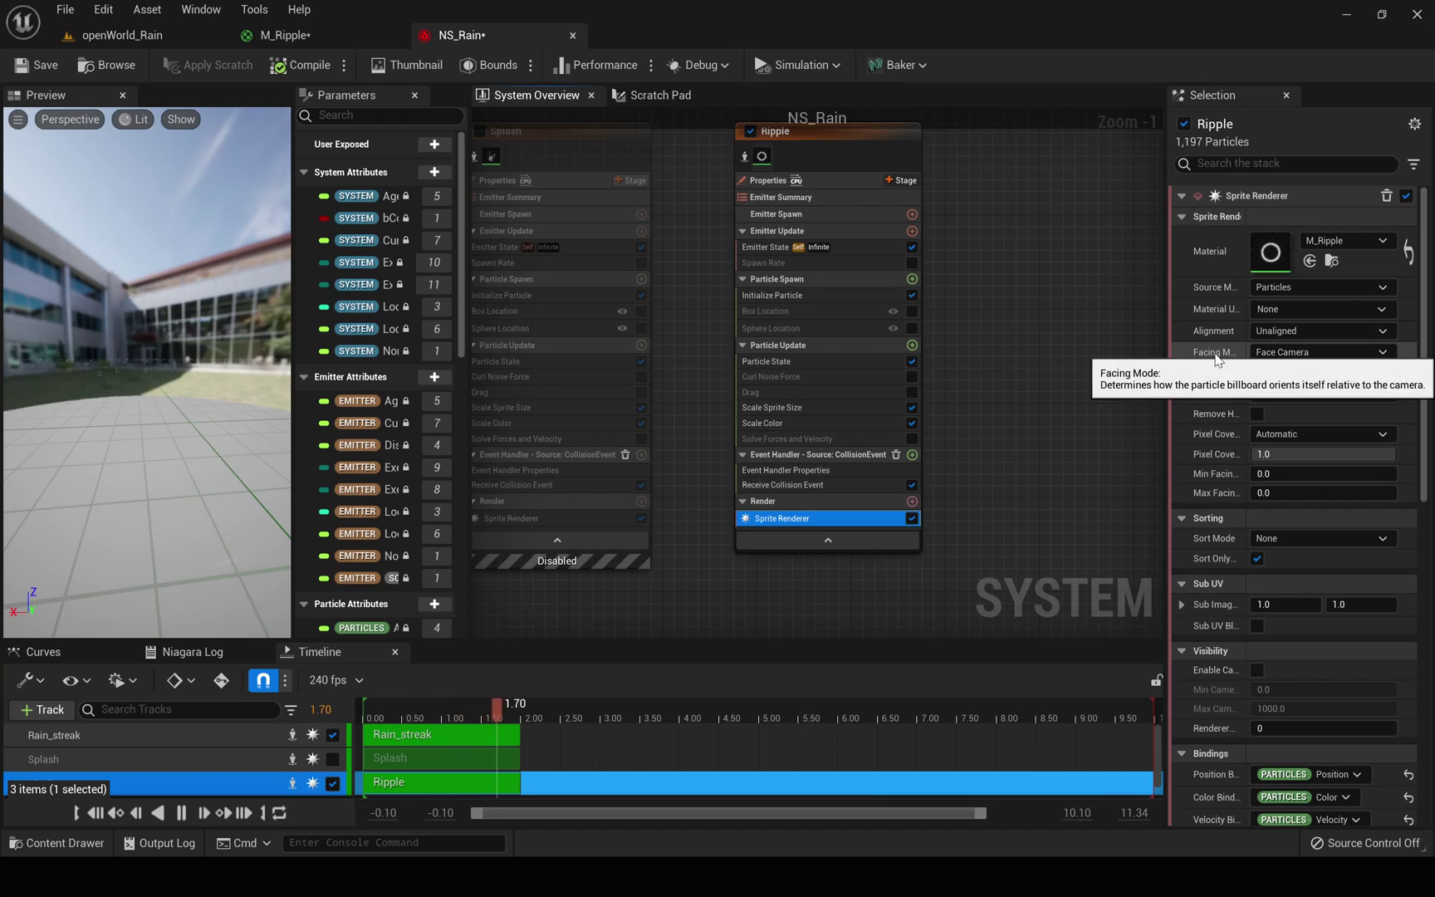
click(1296, 356)
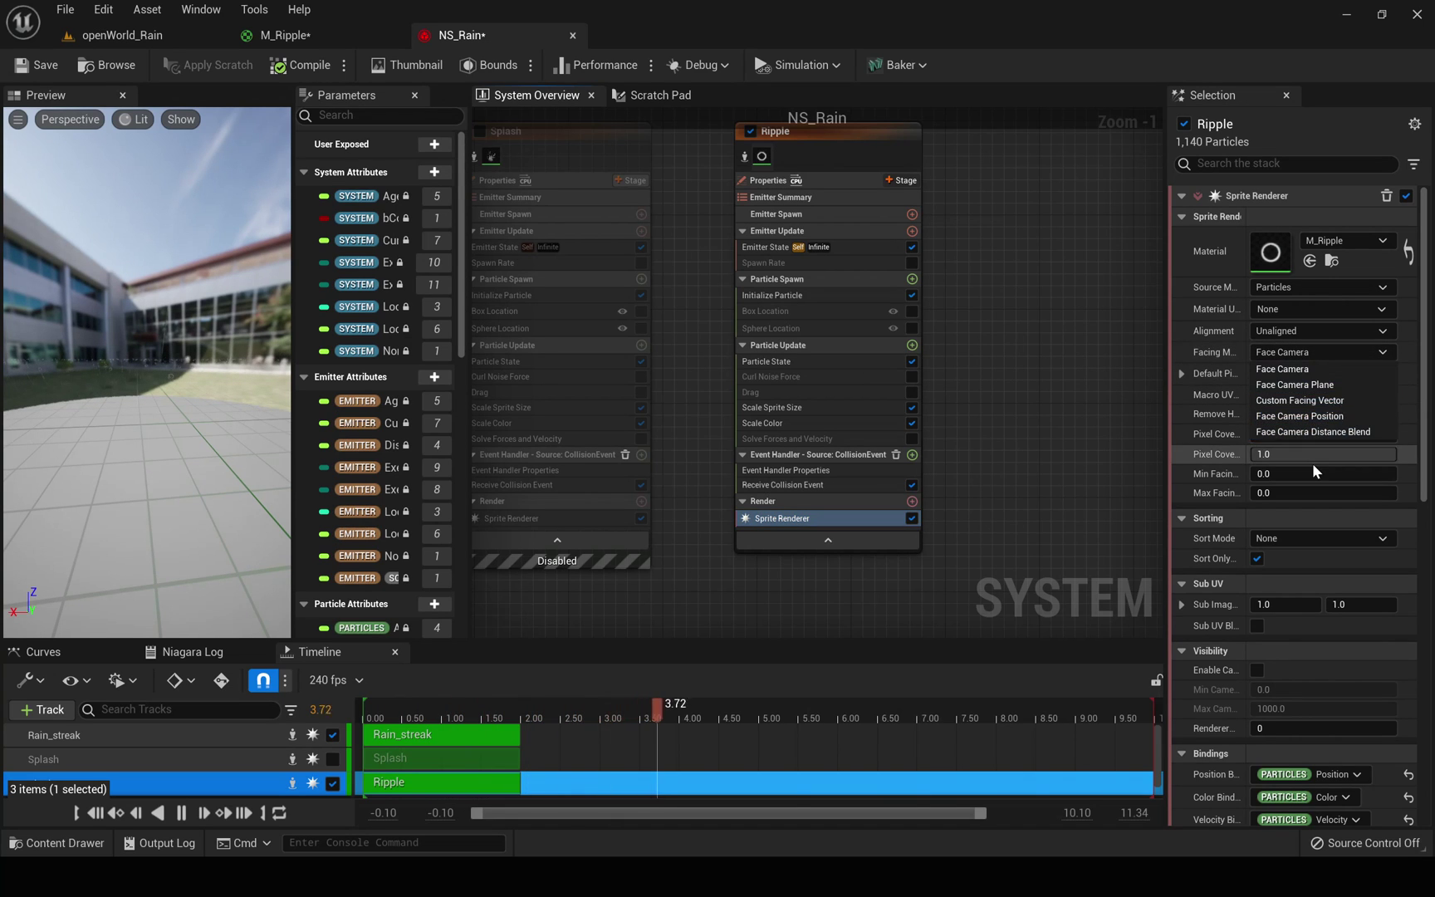
click(1300, 400)
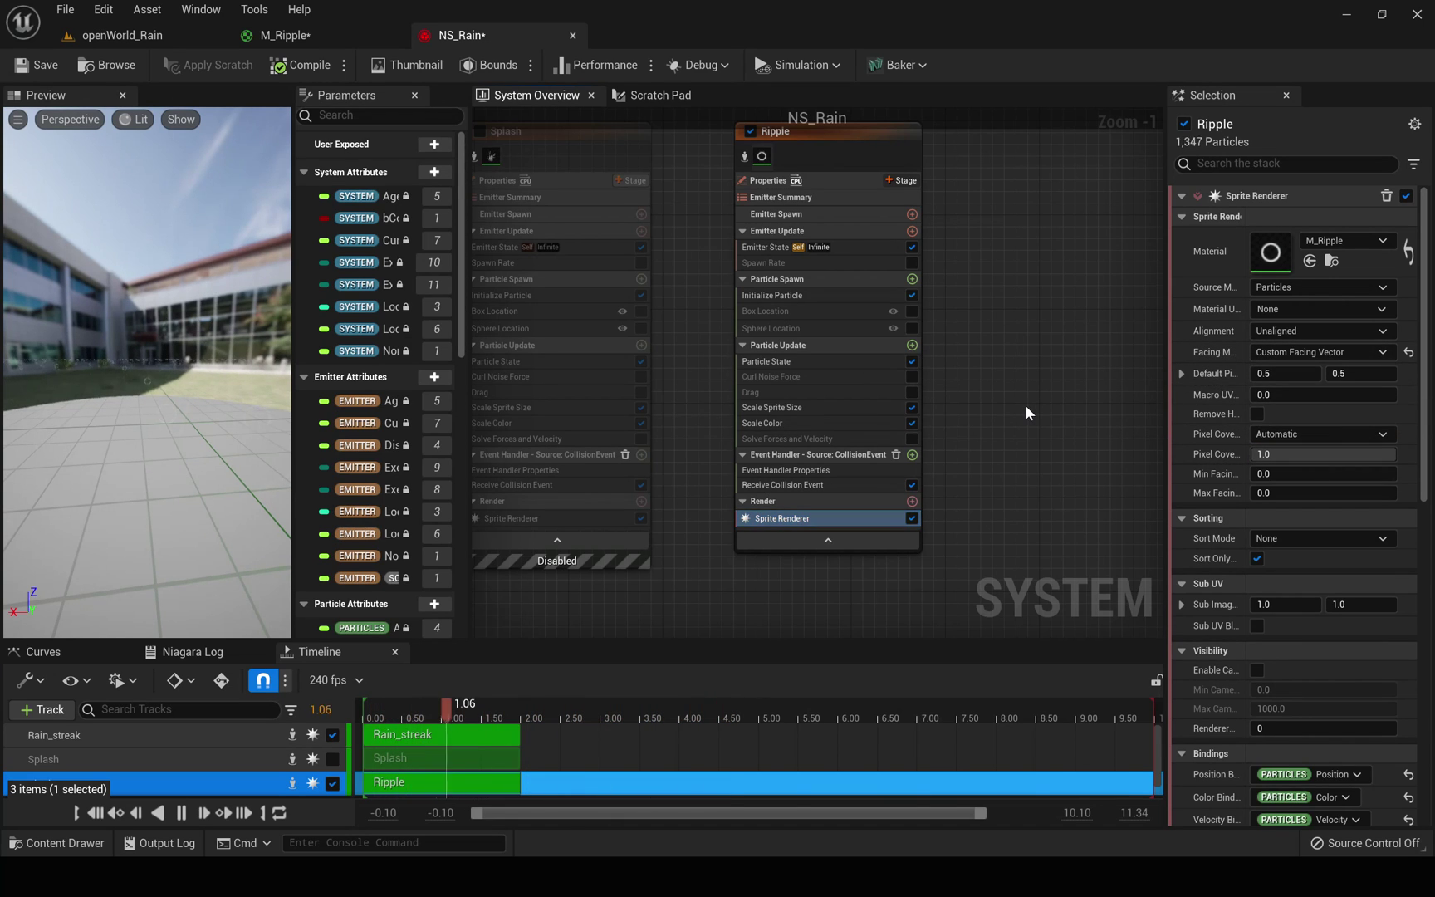
Add the Sprite Facing and Alignment module to the Ripple emitter's Particle Spawn stage
click(912, 279)
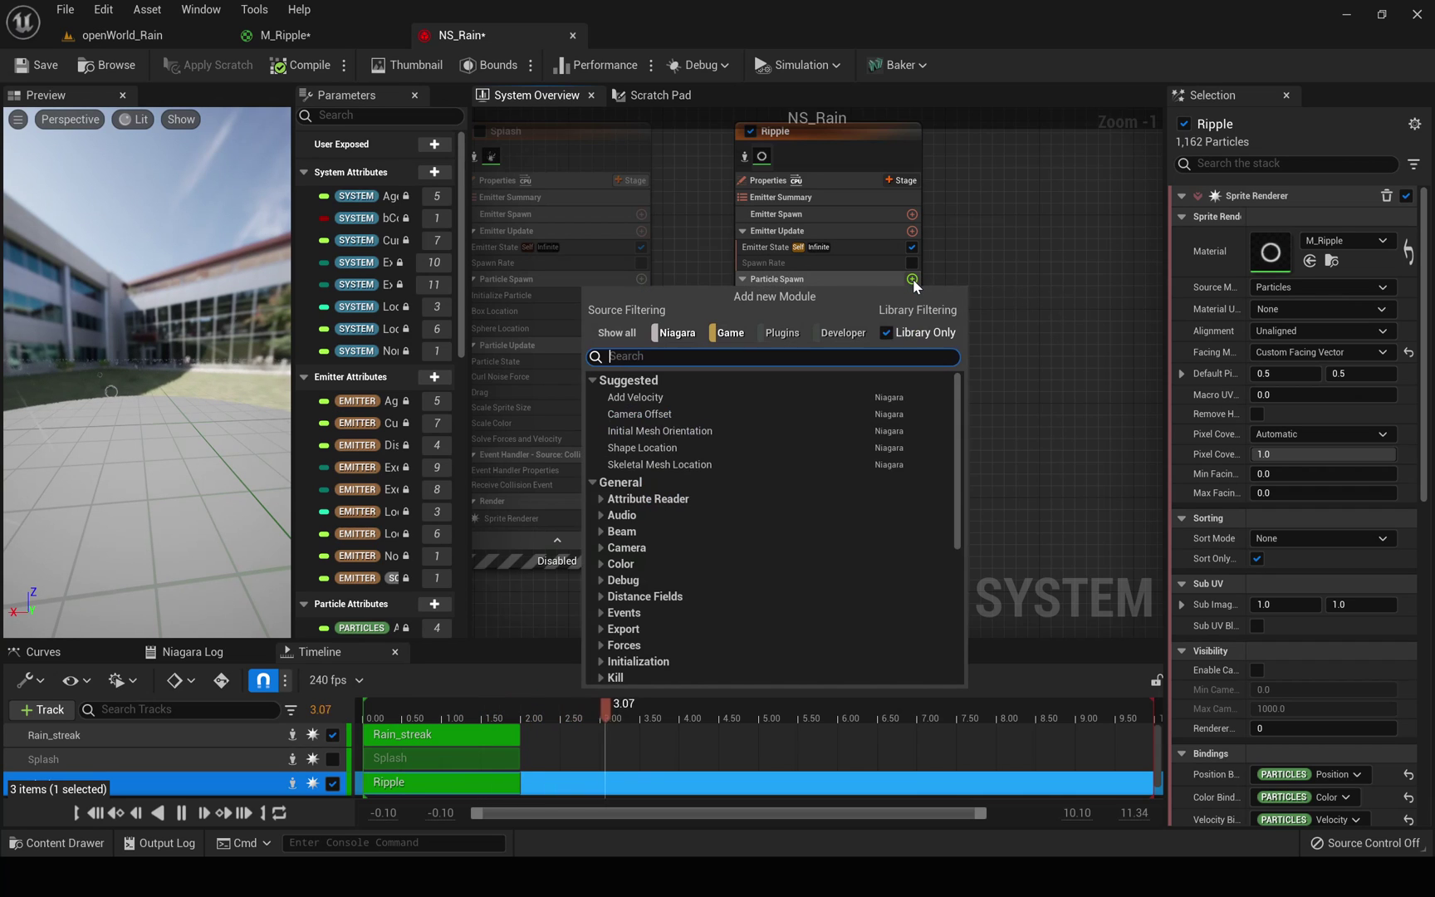
text(facing)
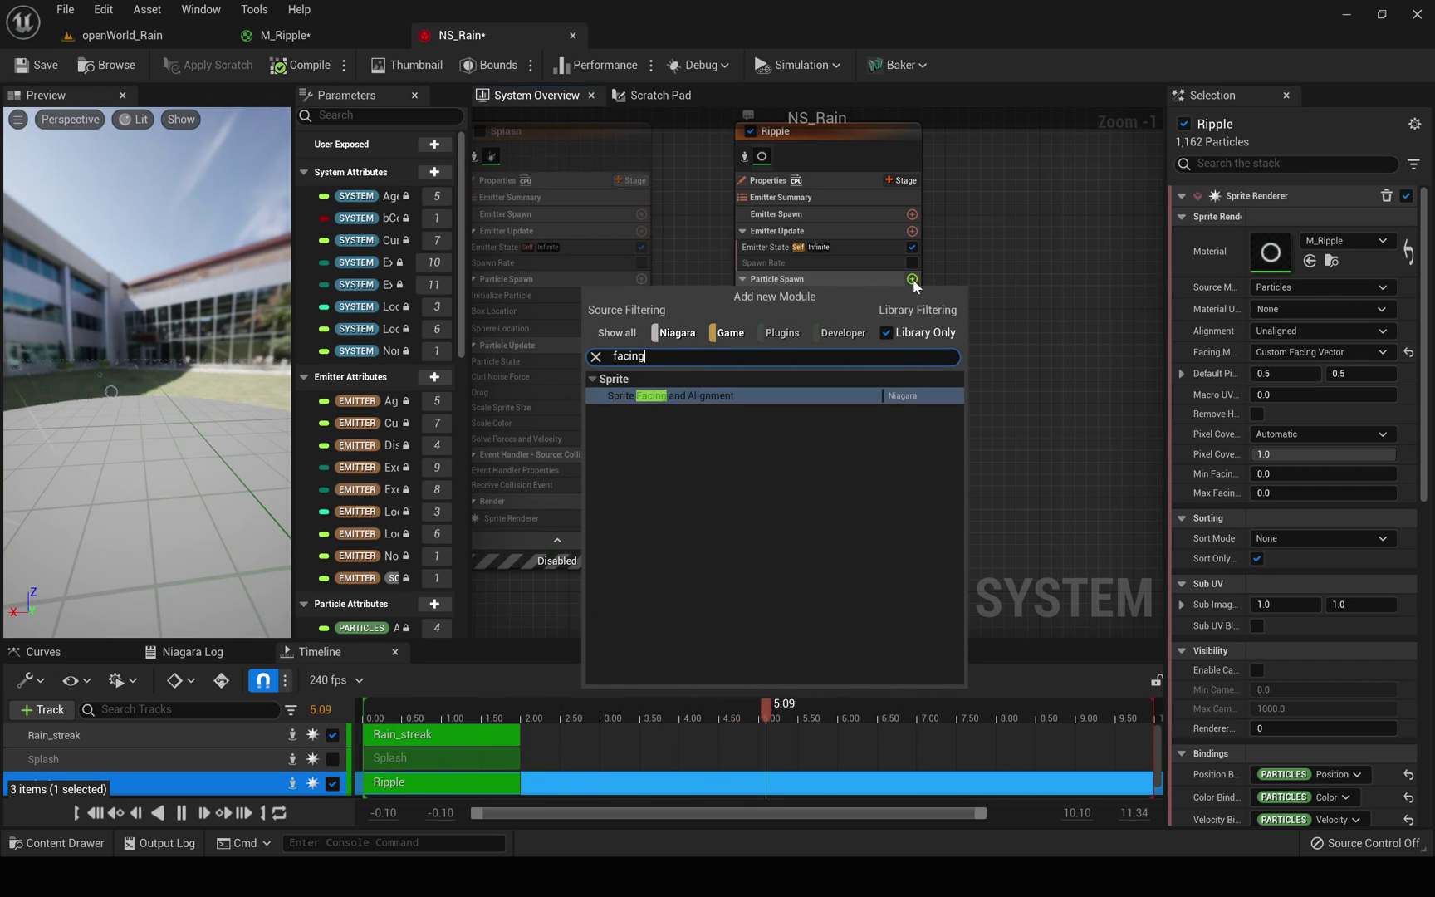
key(Return)
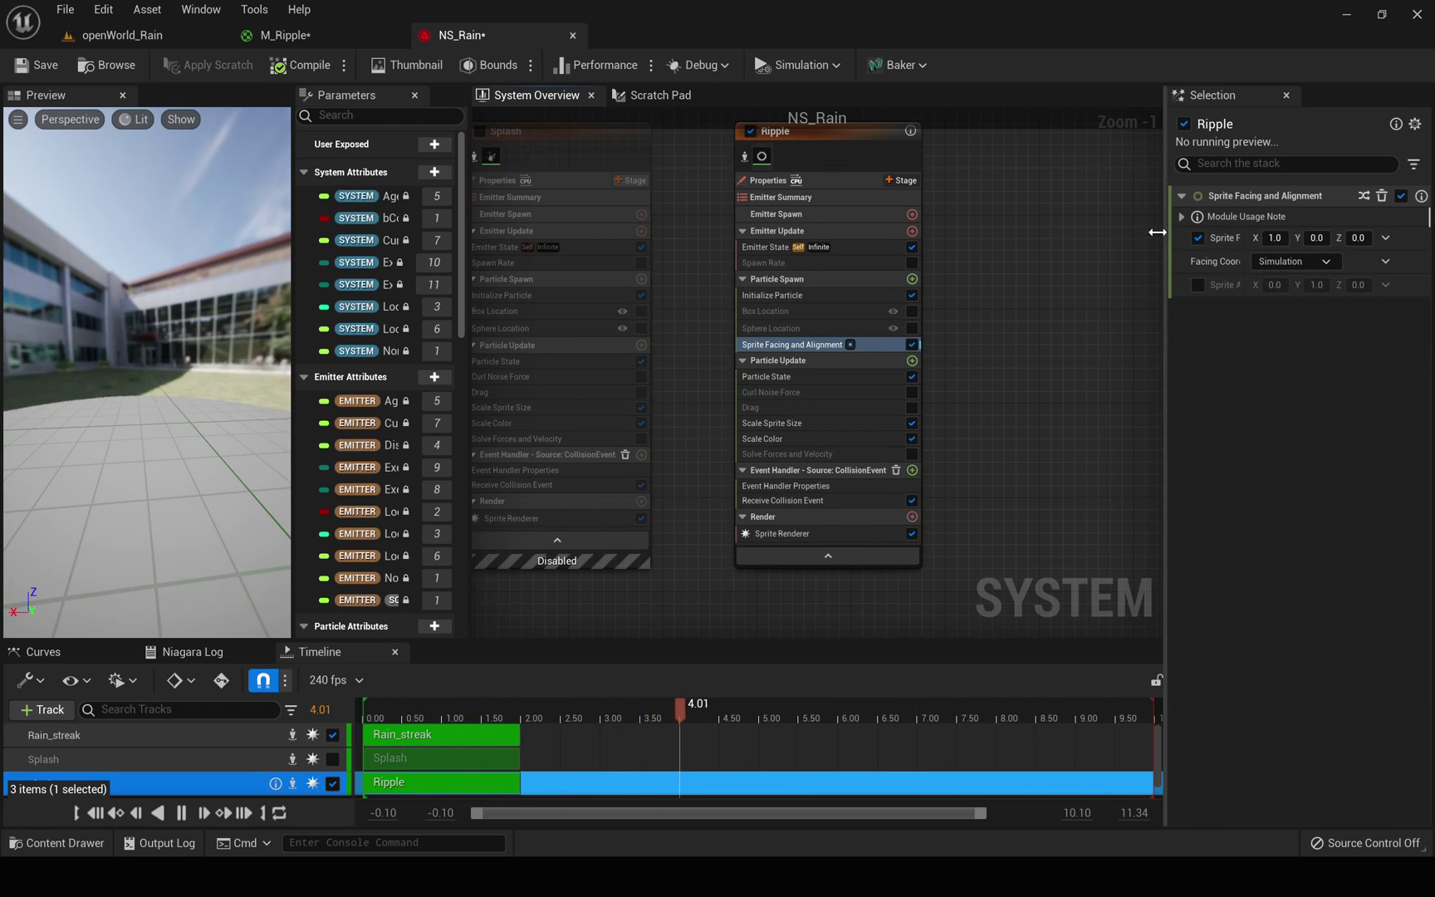
Set the Ripple emitter's Sprite Facing vector to X 0, Y 0, Z 1 and check the ripples in the openWorld_Rain level
drag(1166, 236, 1082, 236)
click(1221, 238)
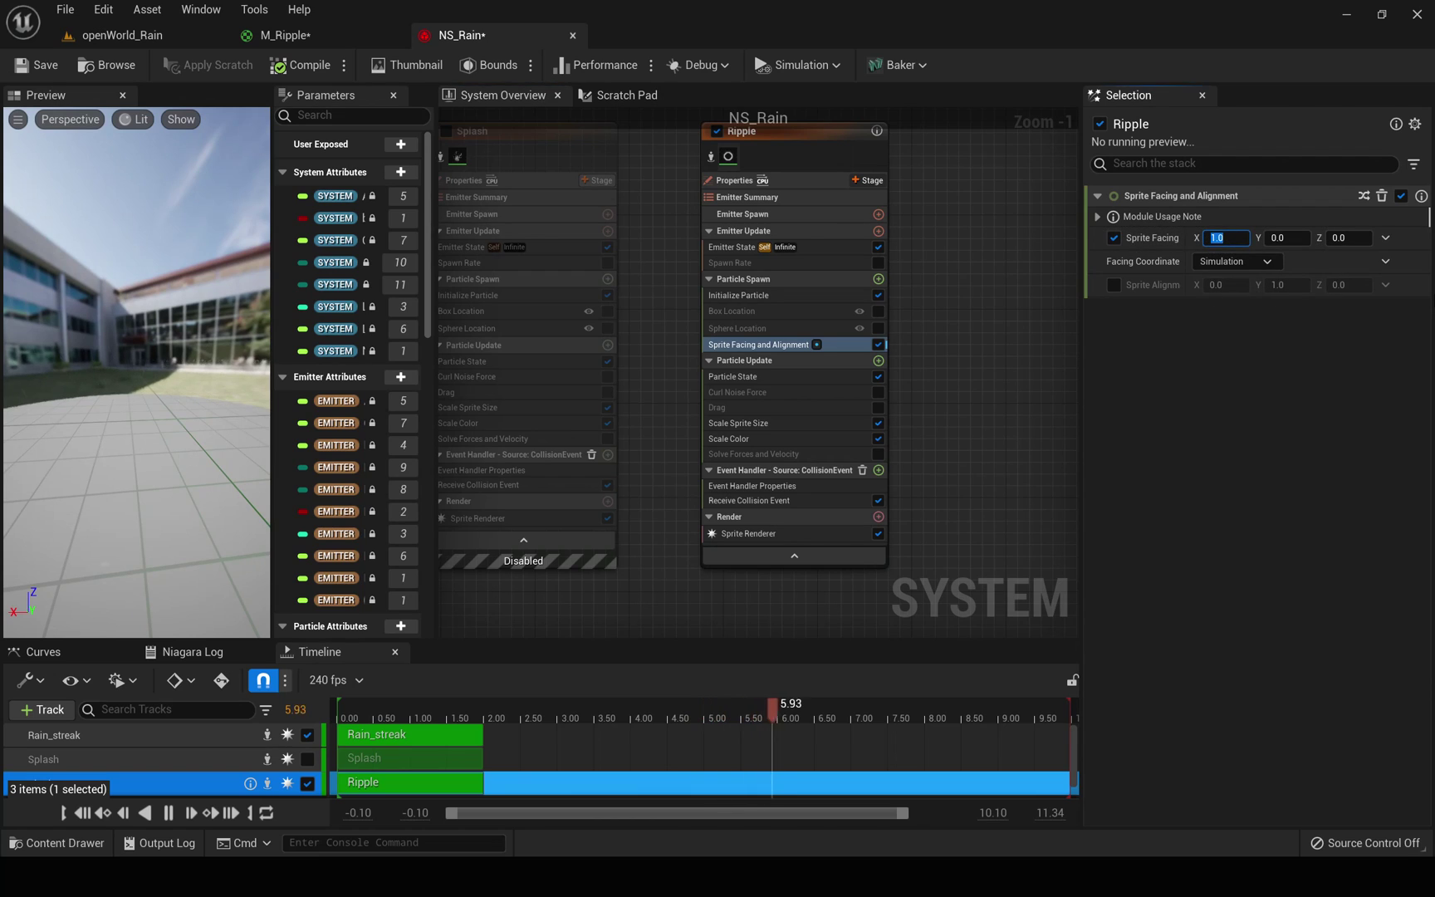
key(Tab)
key(Tab)
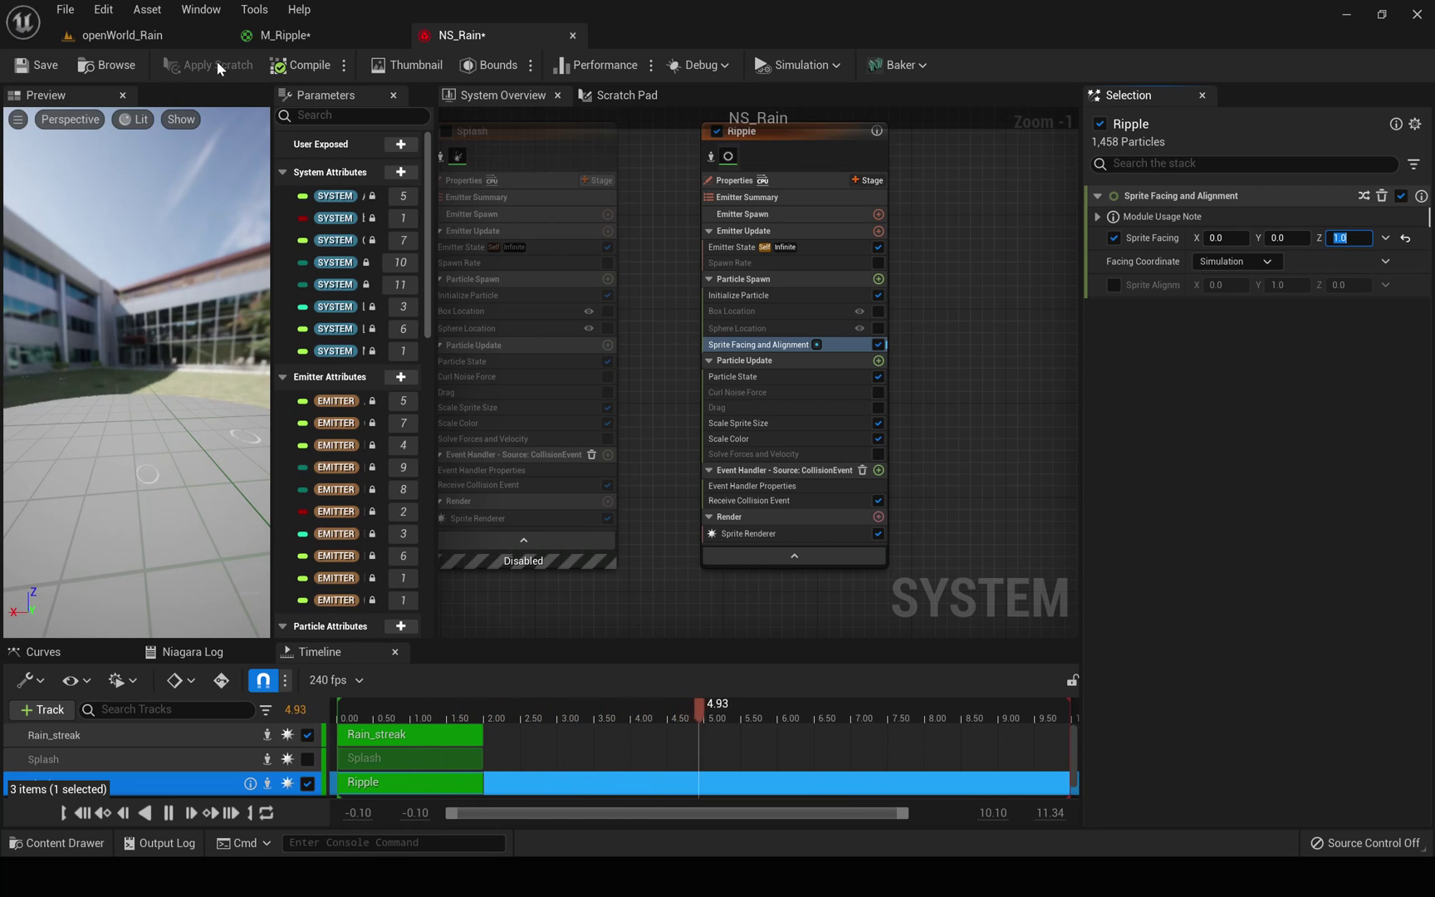
click(203, 37)
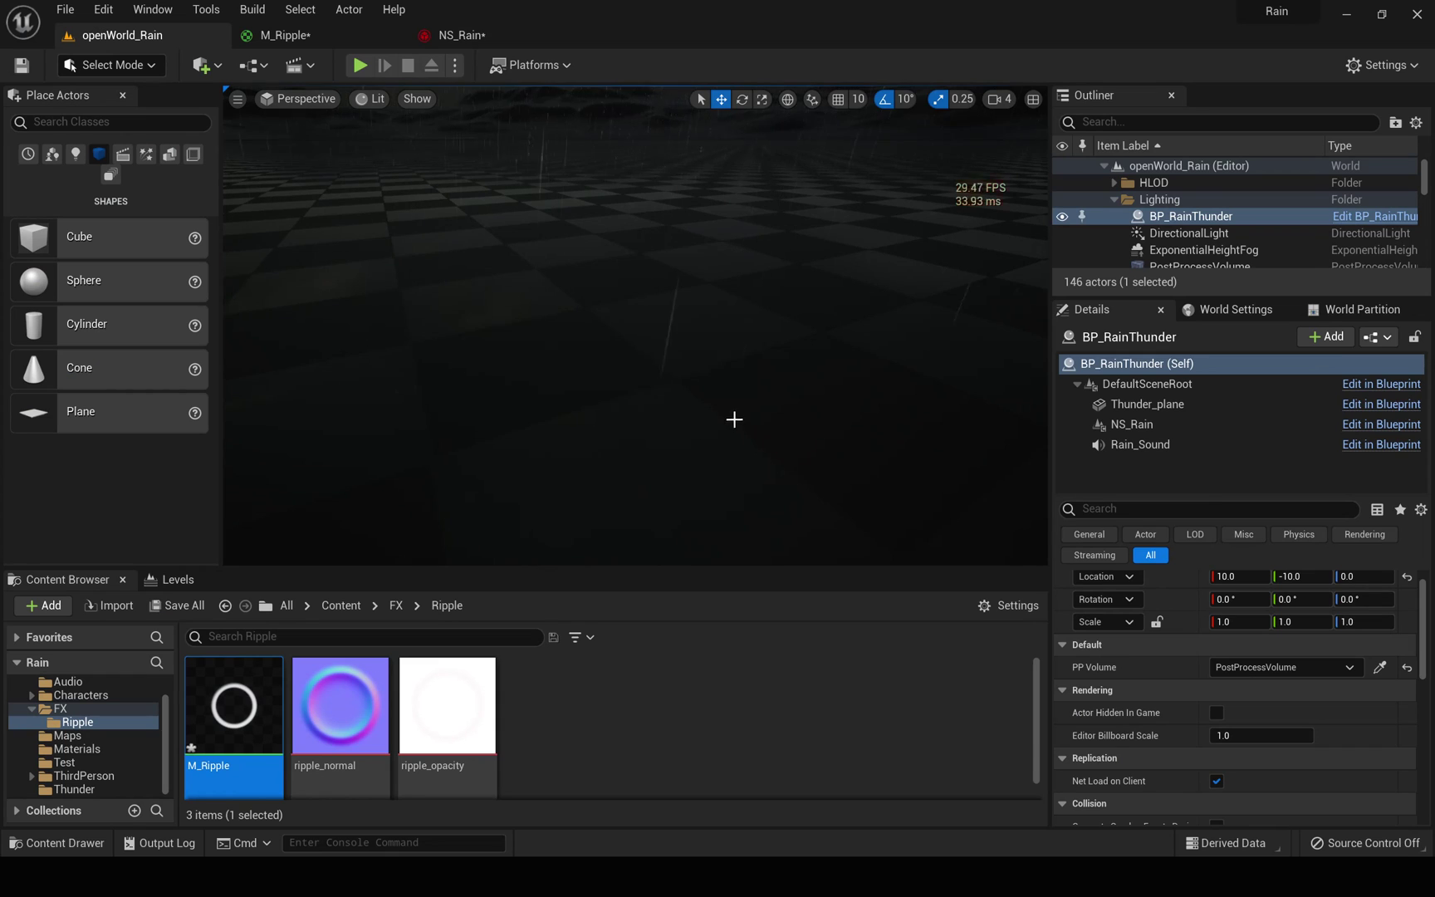
right_drag(734, 419, 627, 396)
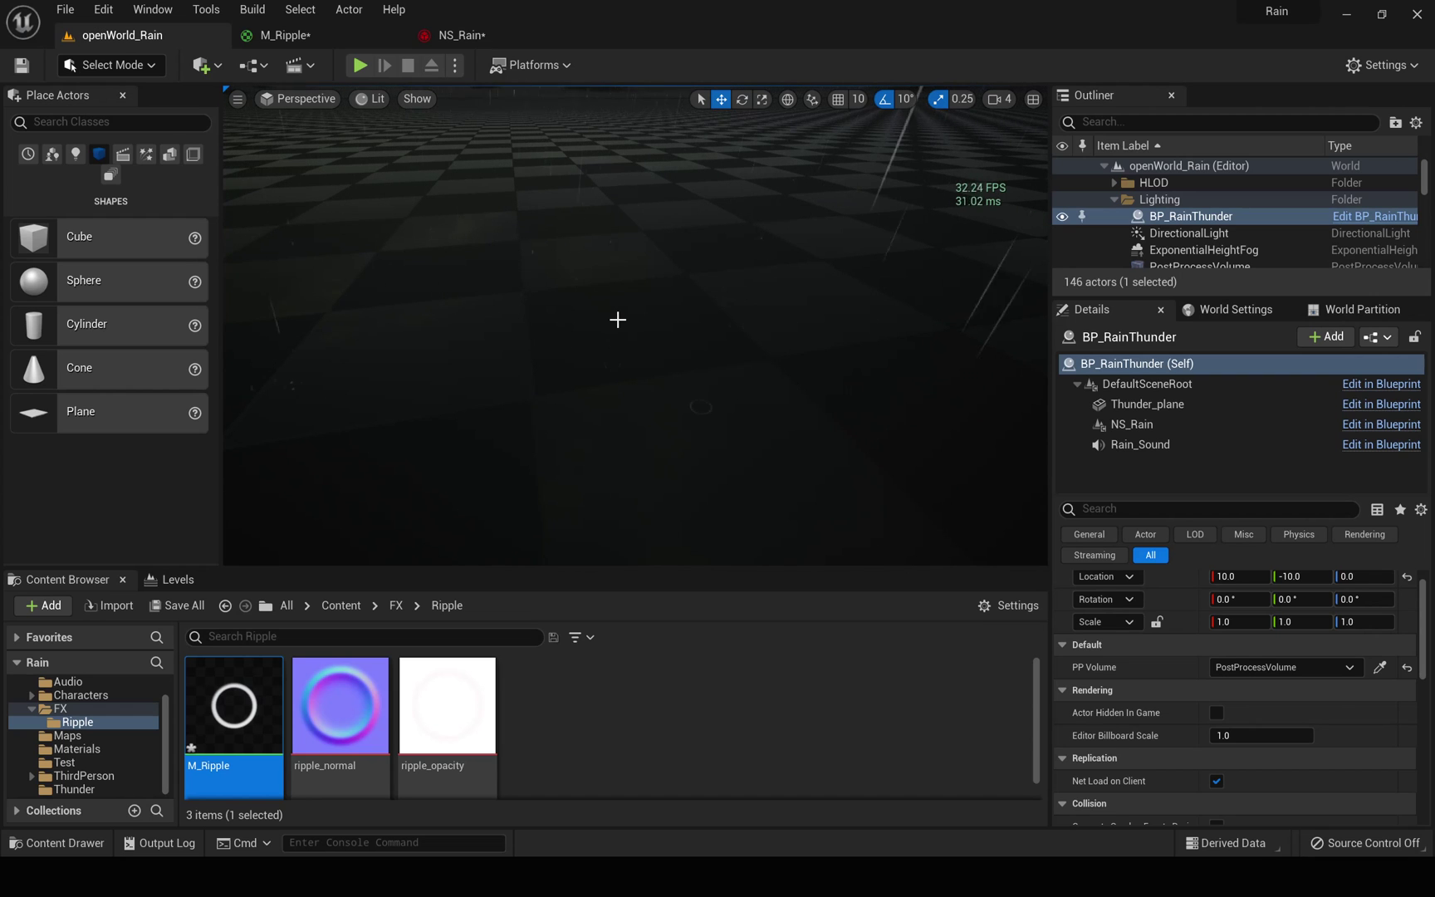
Set the Scale Curve of the Ripple emitter's Scale Sprite Size module in NS_Rain to 2.0
click(457, 35)
right_drag(734, 583, 737, 537)
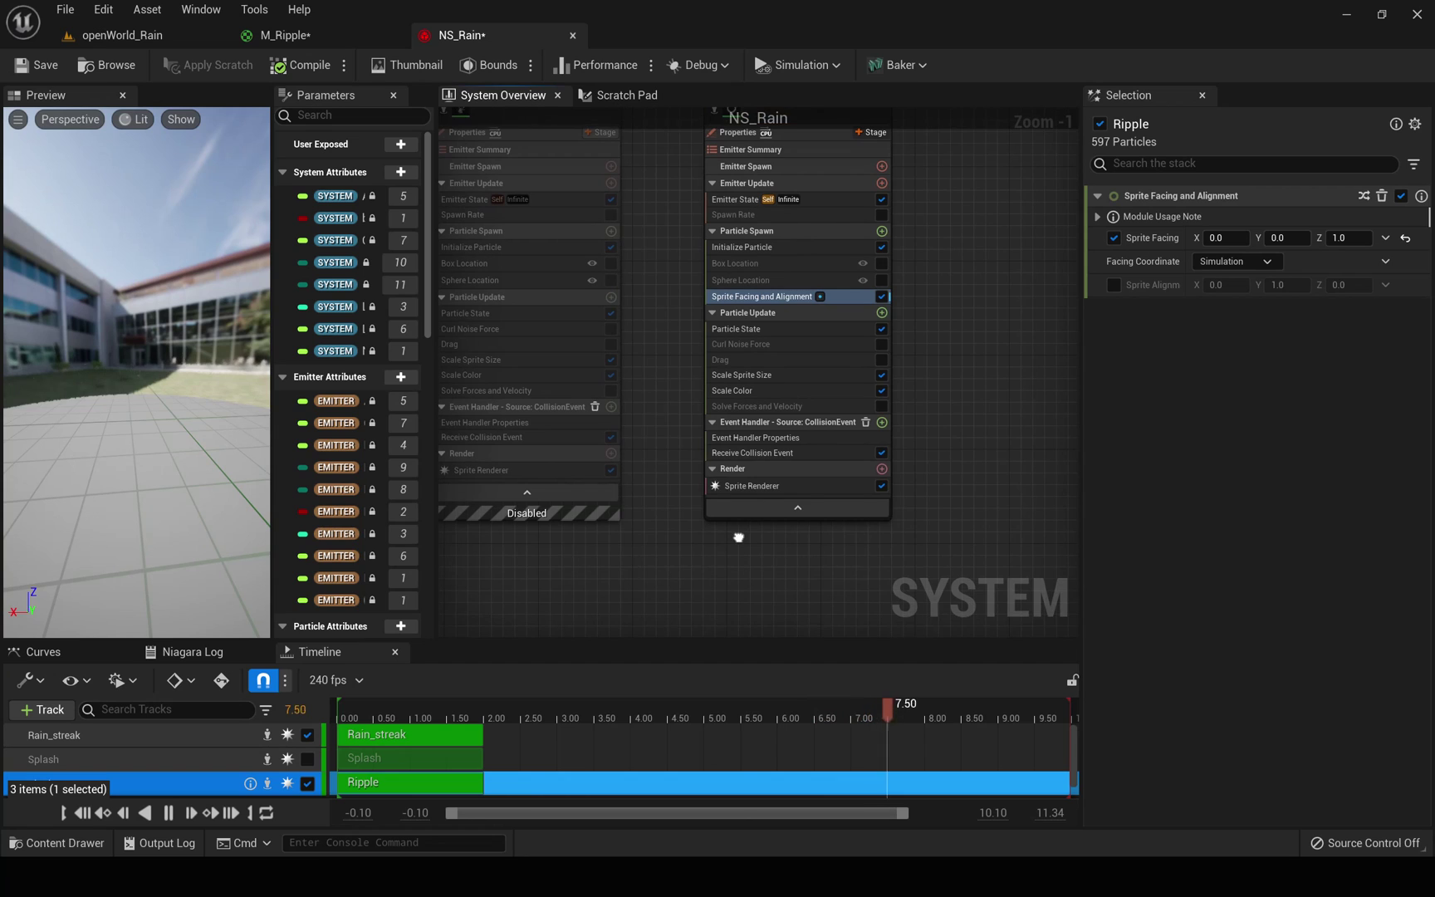
click(755, 377)
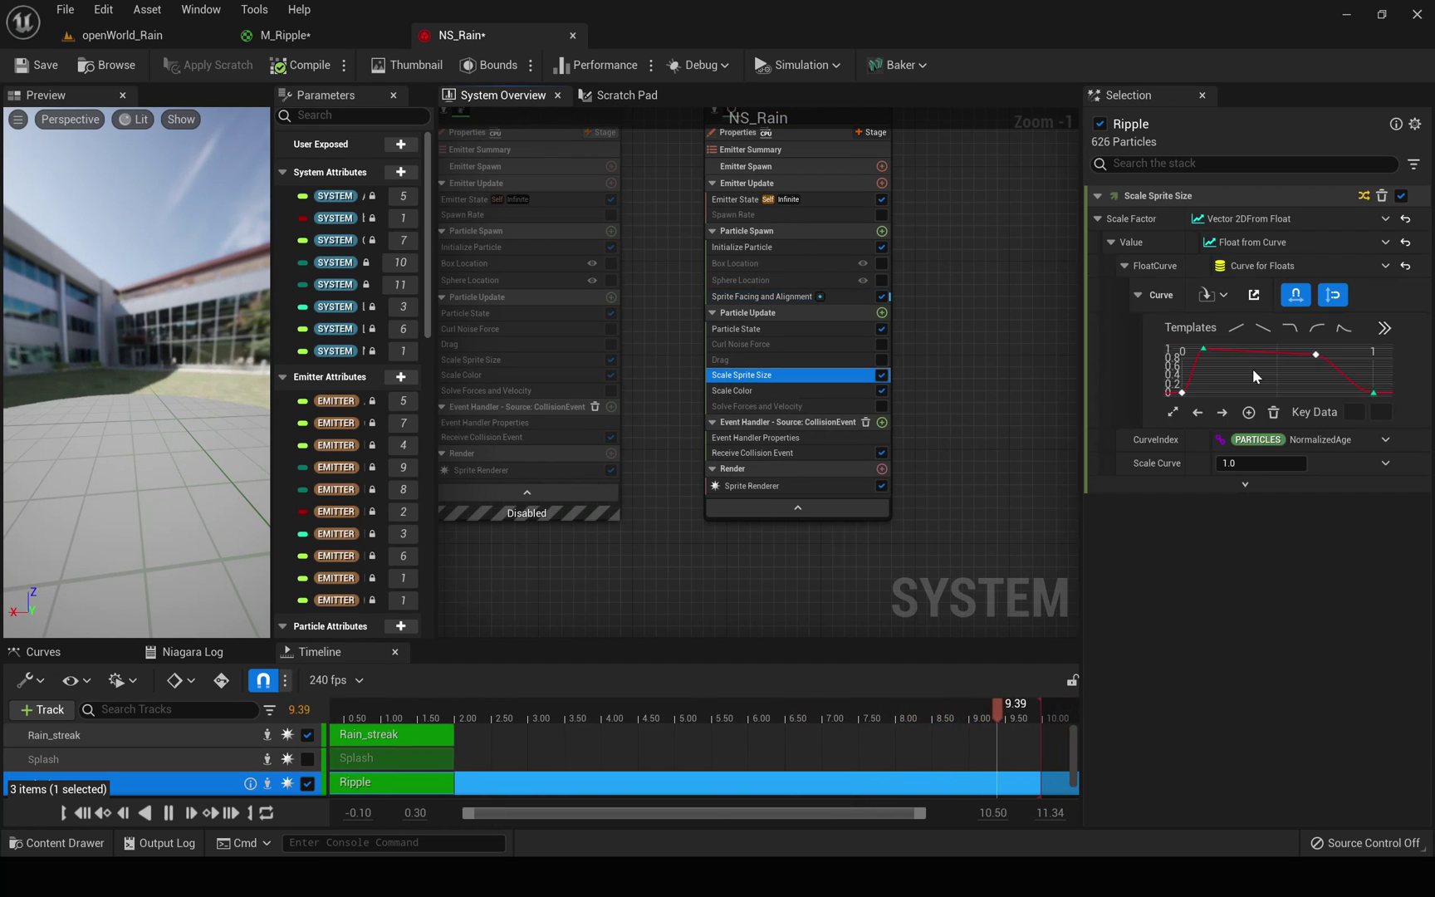
click(1255, 464)
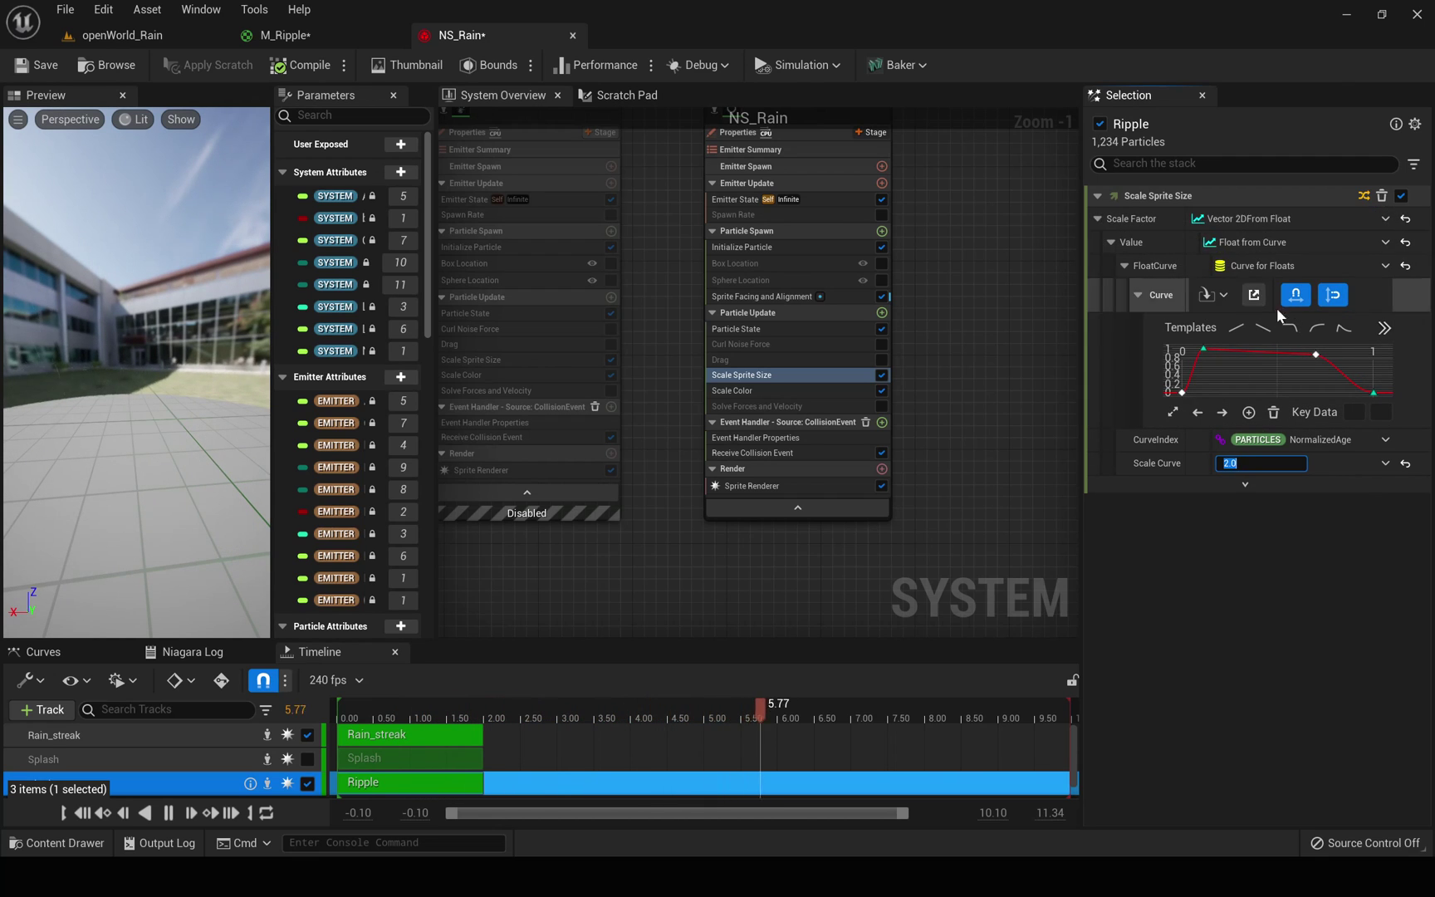
Try the curve template that rises quickly and levels off on Scale Sprite Size, checking the ripples in the openWorld_Rain level
click(1314, 329)
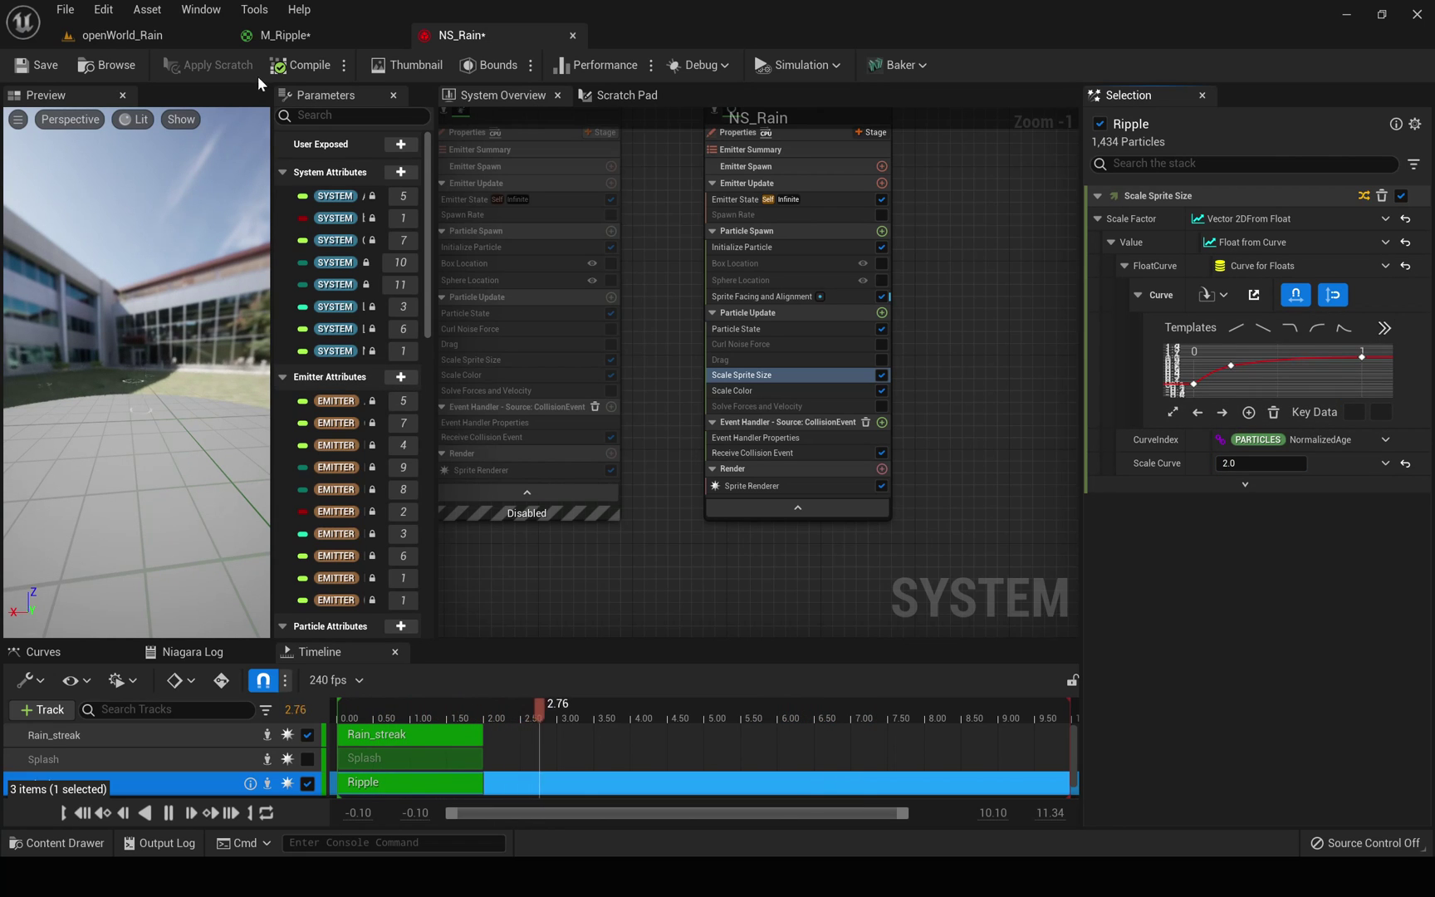
click(126, 35)
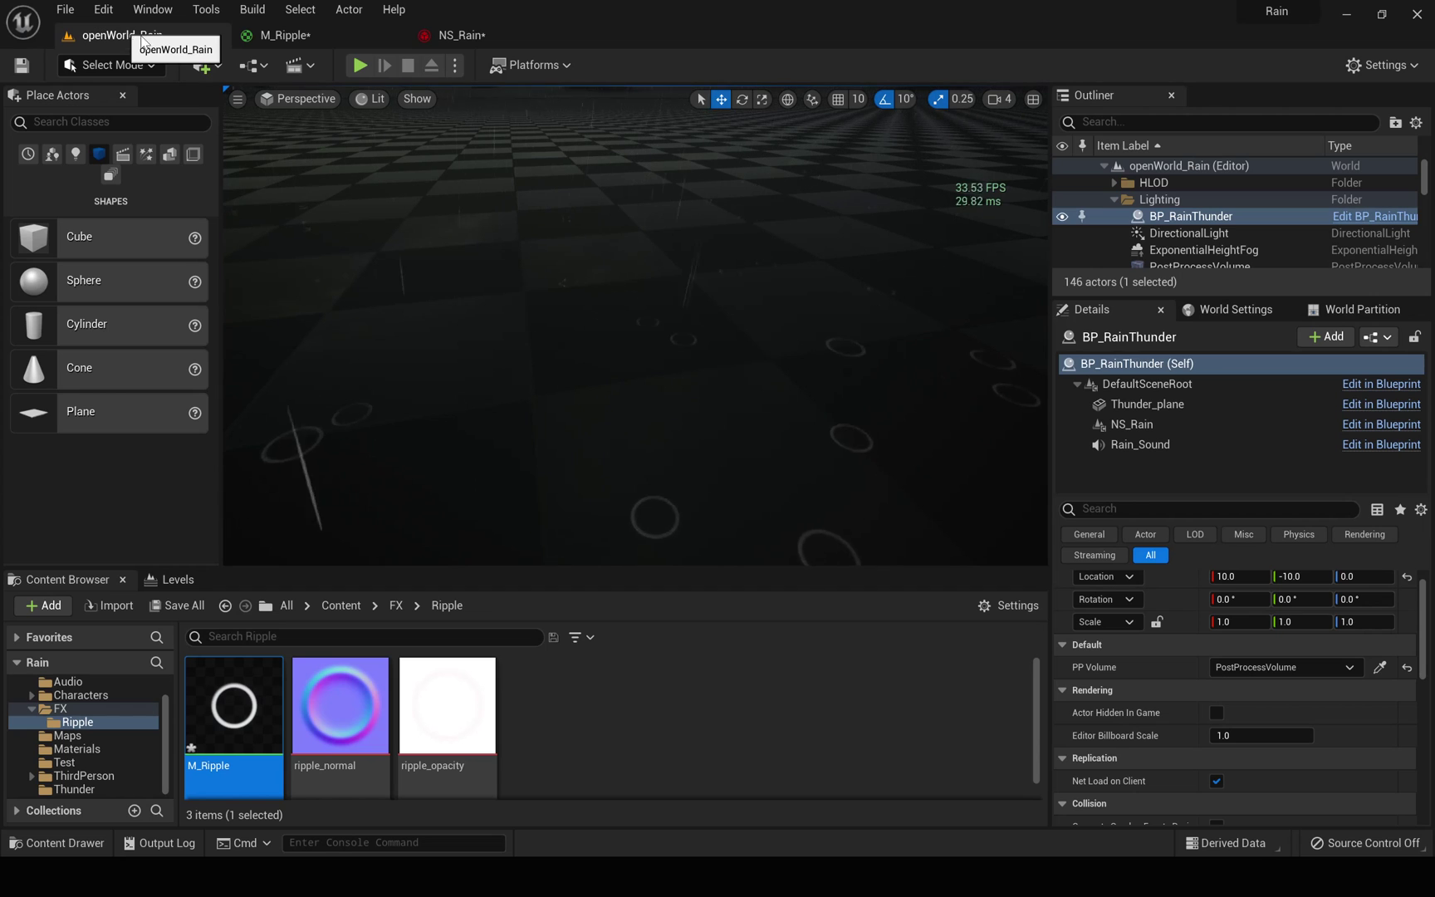
click(449, 35)
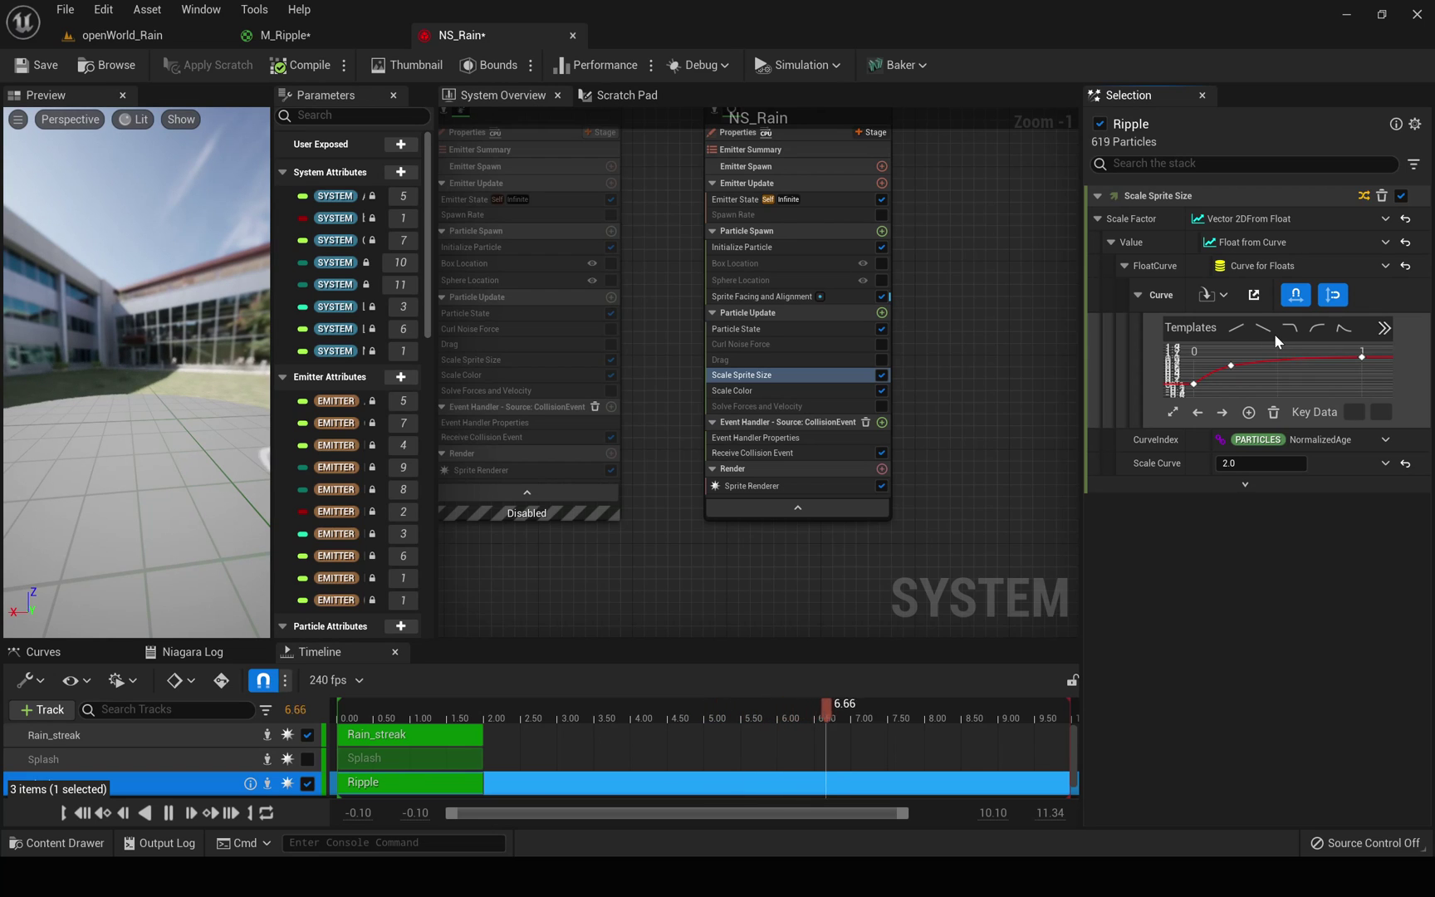
Apply the rising linear curve template to the Ripple emitter's Scale Sprite Size and check the ripples in the openWorld_Rain level
click(1236, 328)
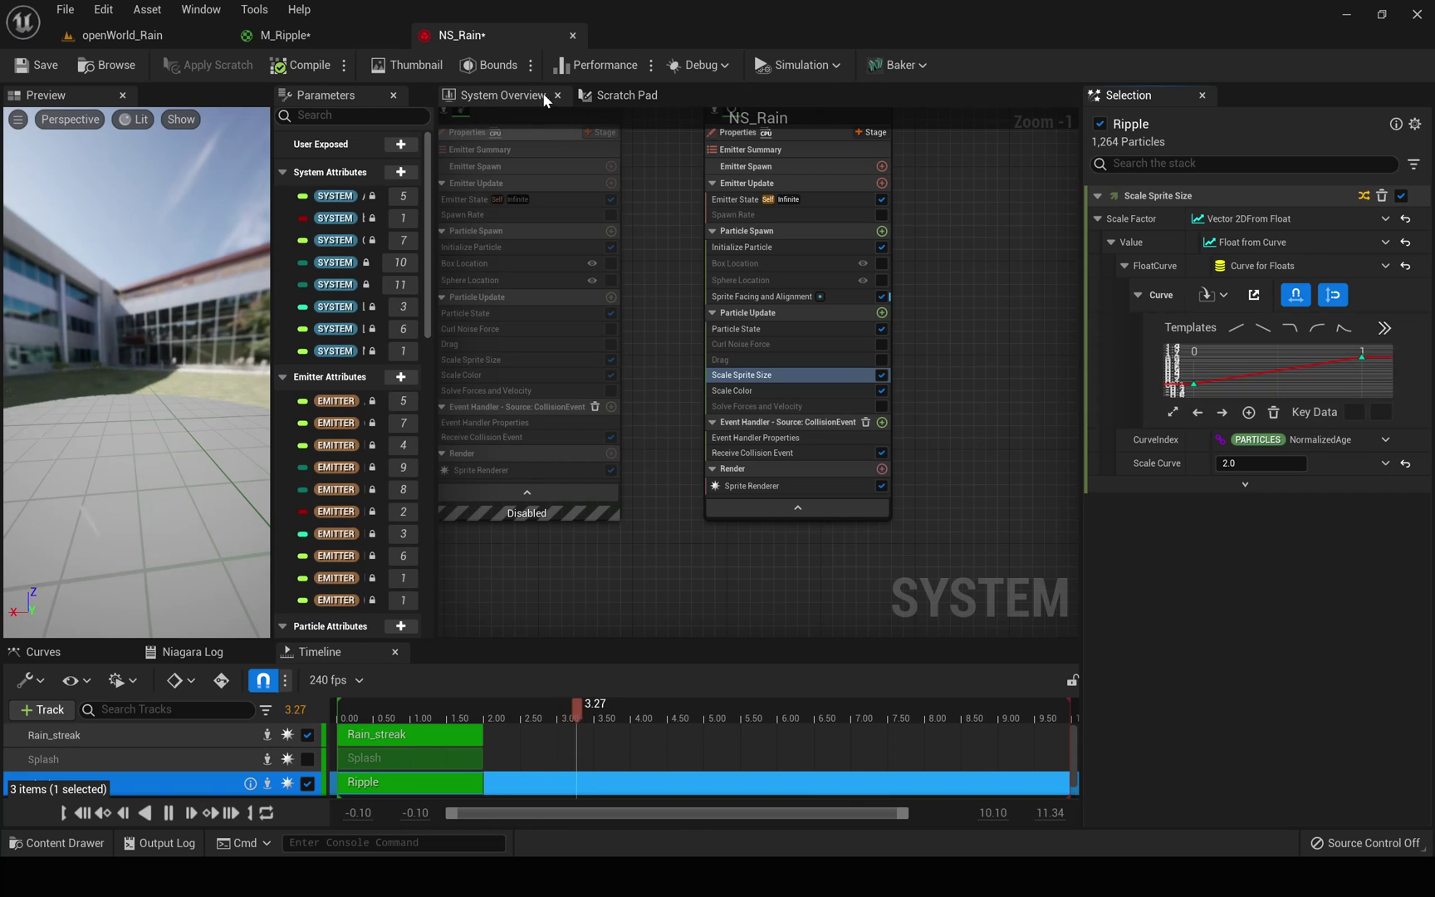
click(301, 39)
click(194, 37)
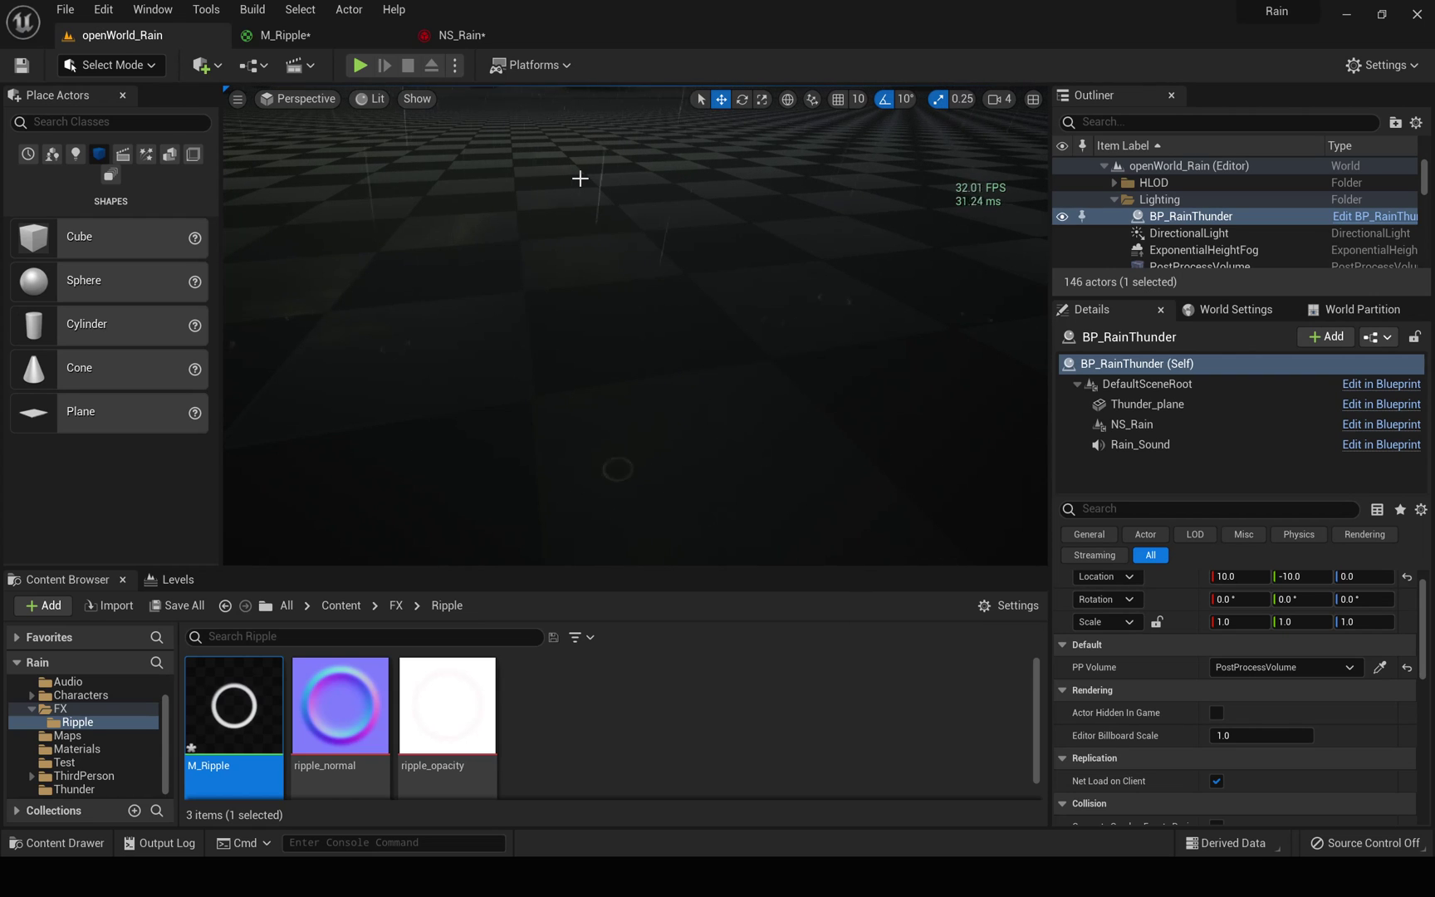
Examine the Scale Alpha curve in the Ripple emitter's Scale Color module in NS_Rain
click(462, 35)
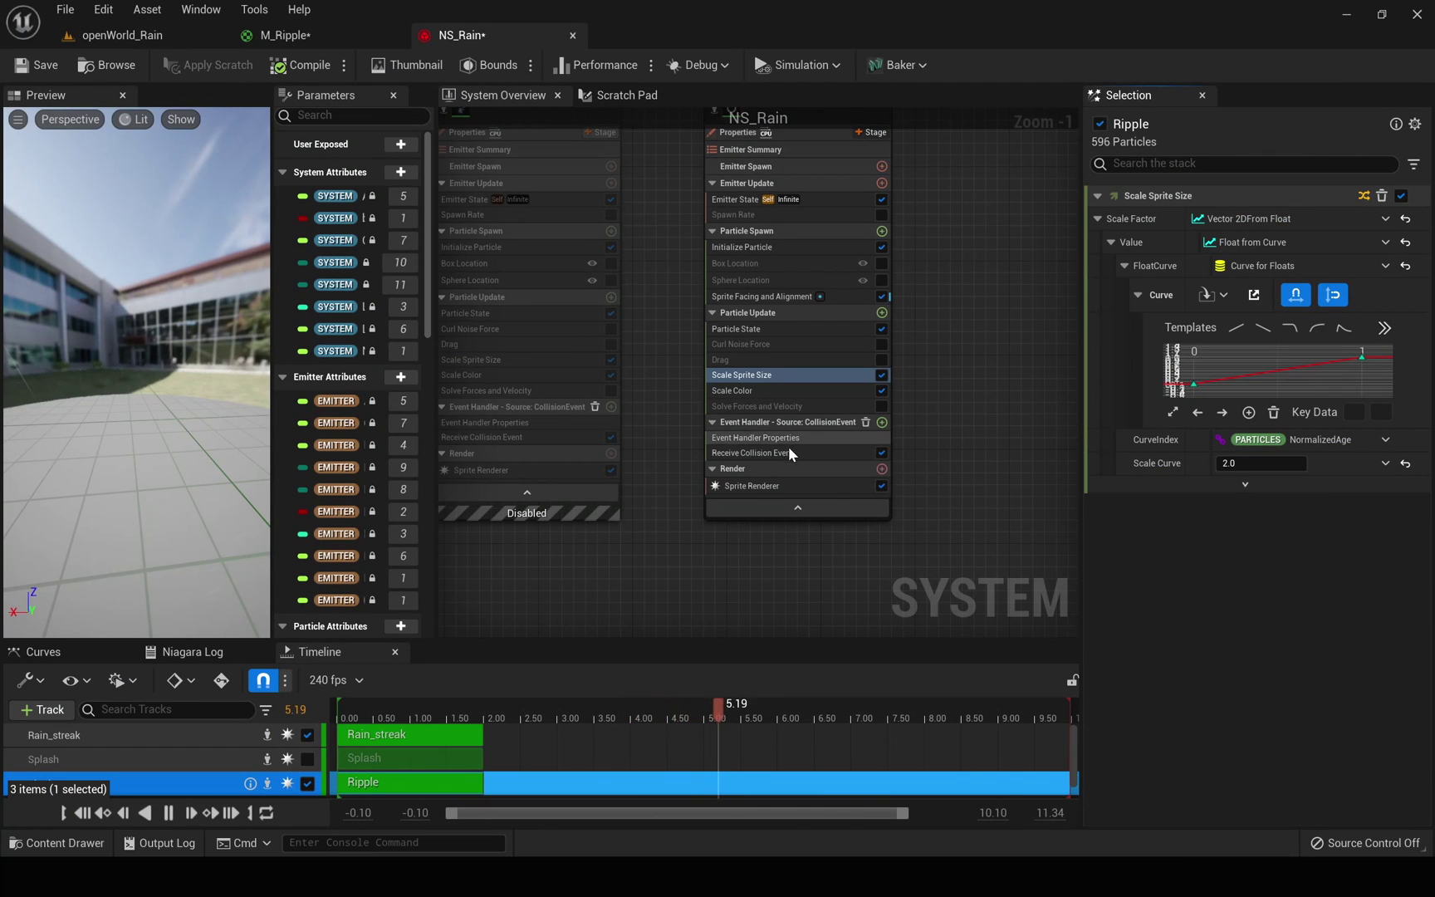
click(751, 390)
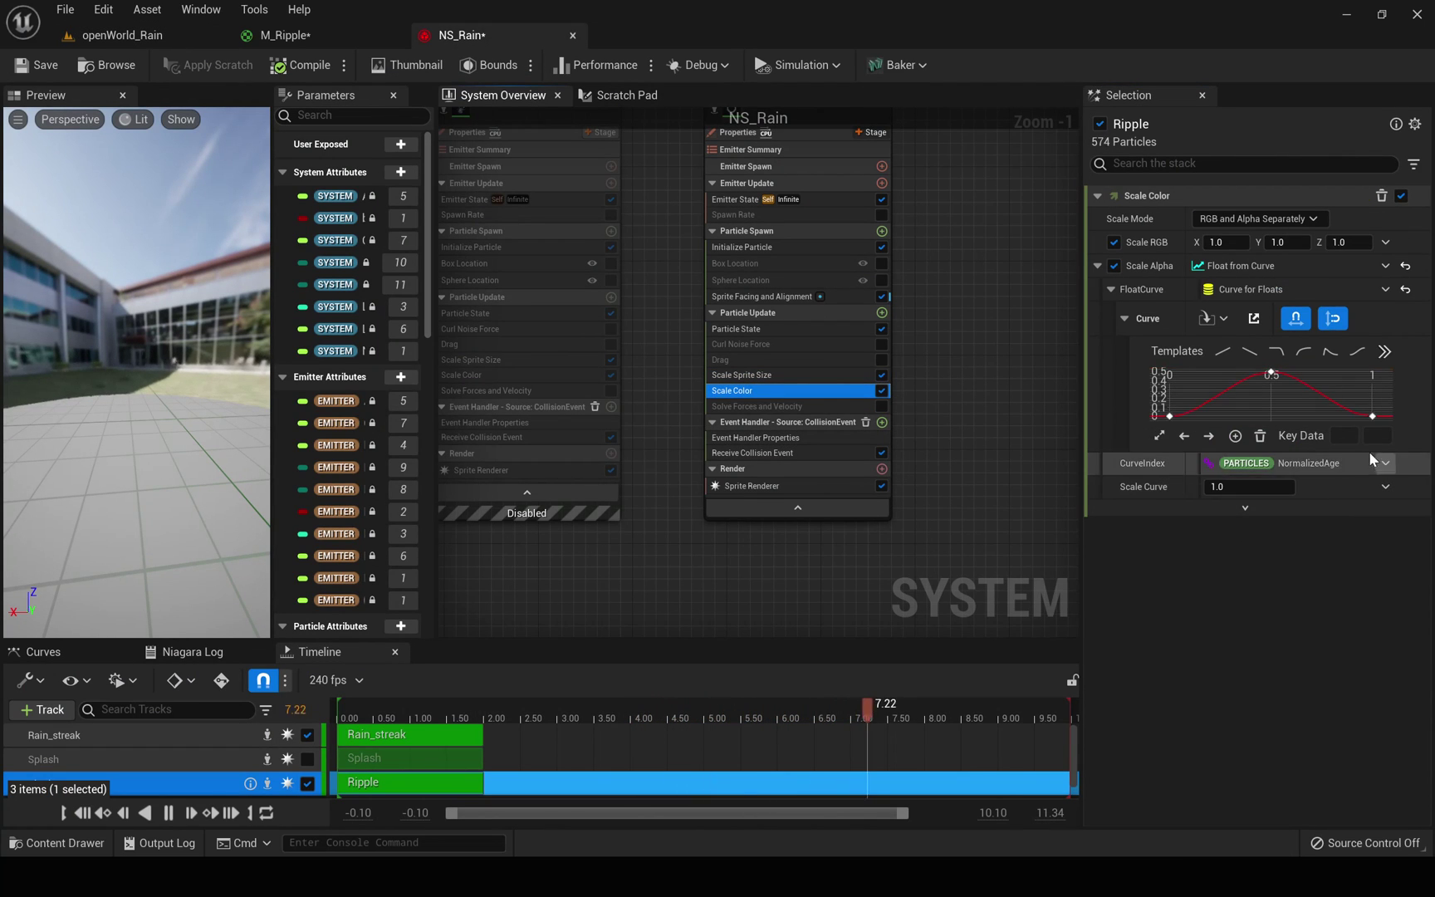
mouse_move(1372, 418)
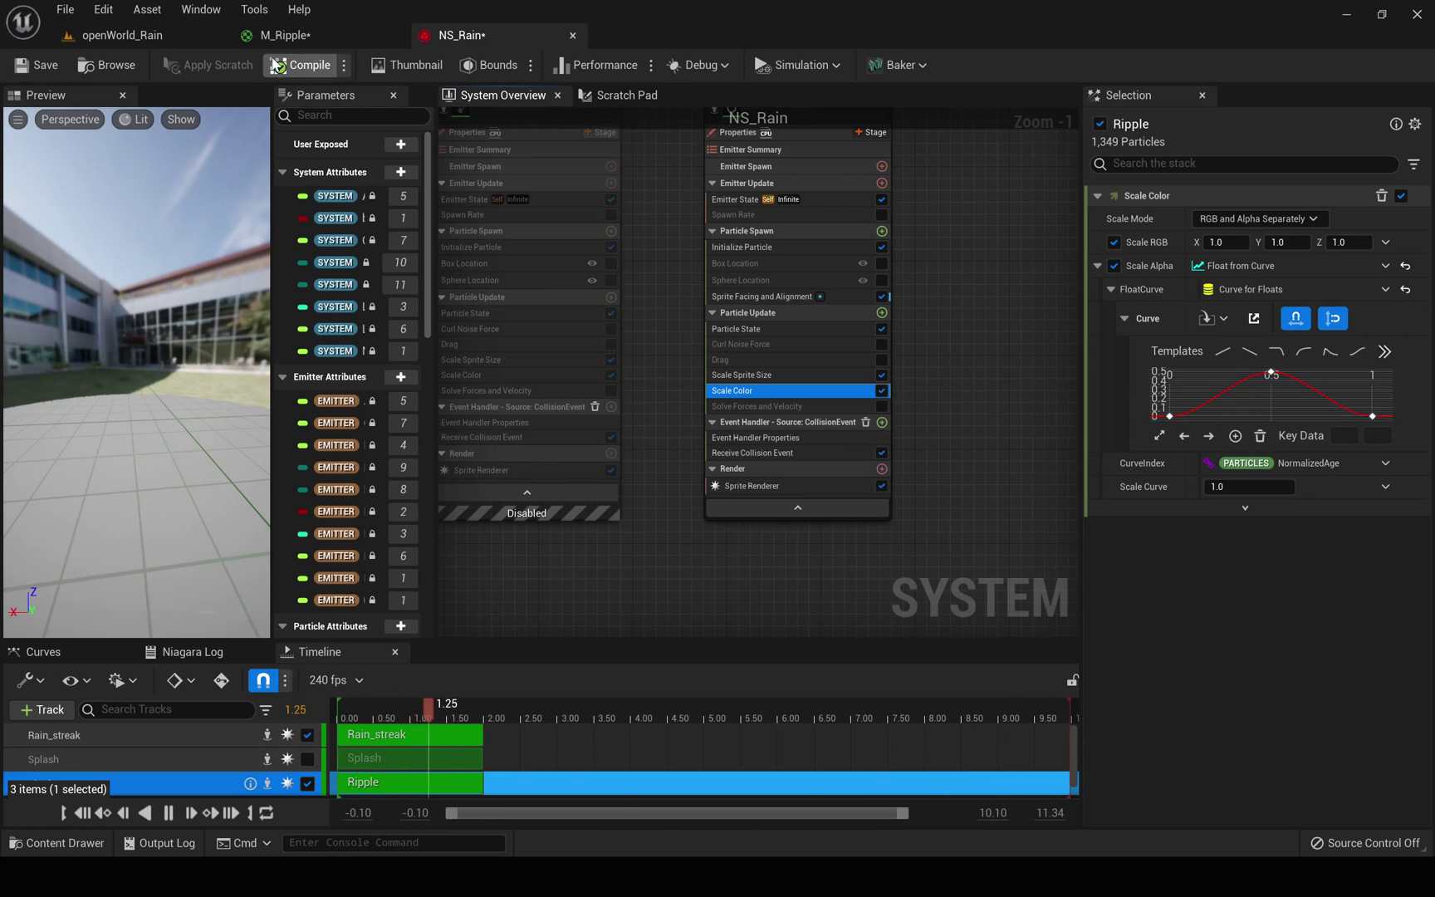
Add a Particle Color node above the upper Texture Sample in the M_Ripple material graph
click(285, 35)
right_drag(677, 481, 640, 599)
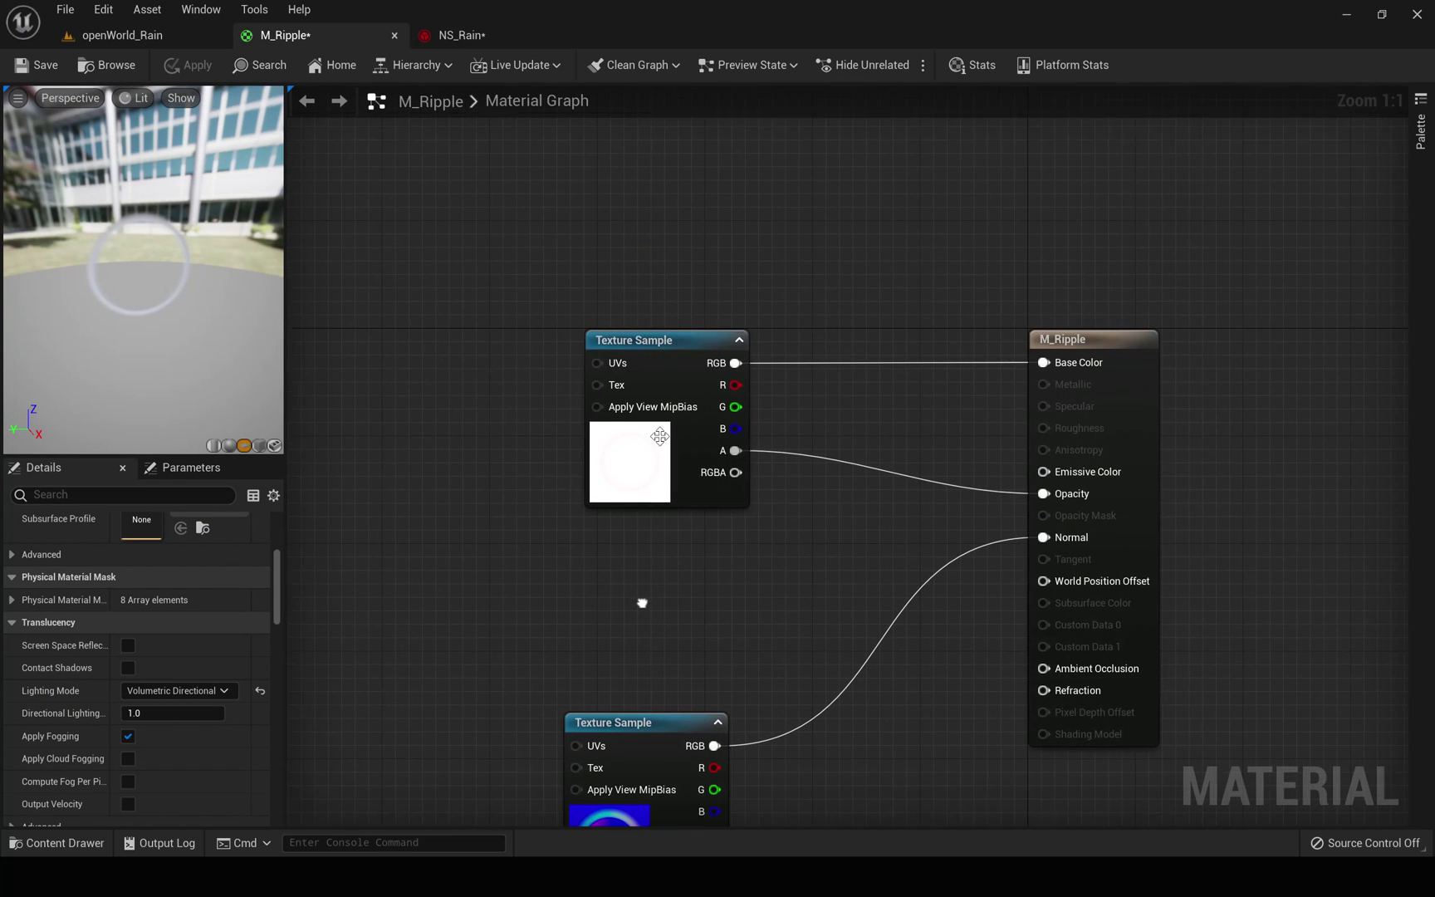
right_click(596, 173)
text(particle)
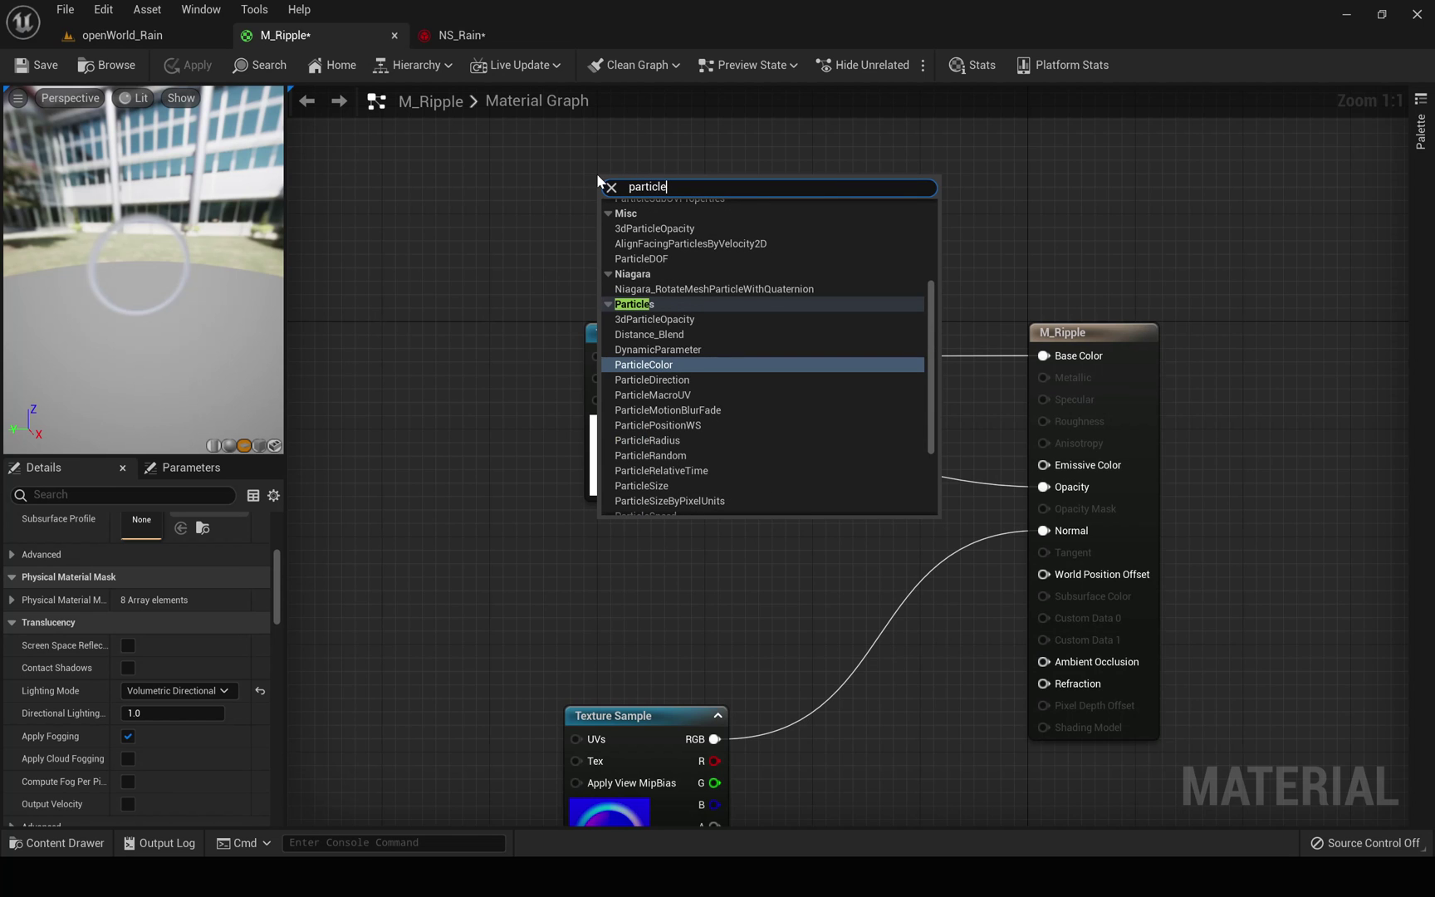
key(Return)
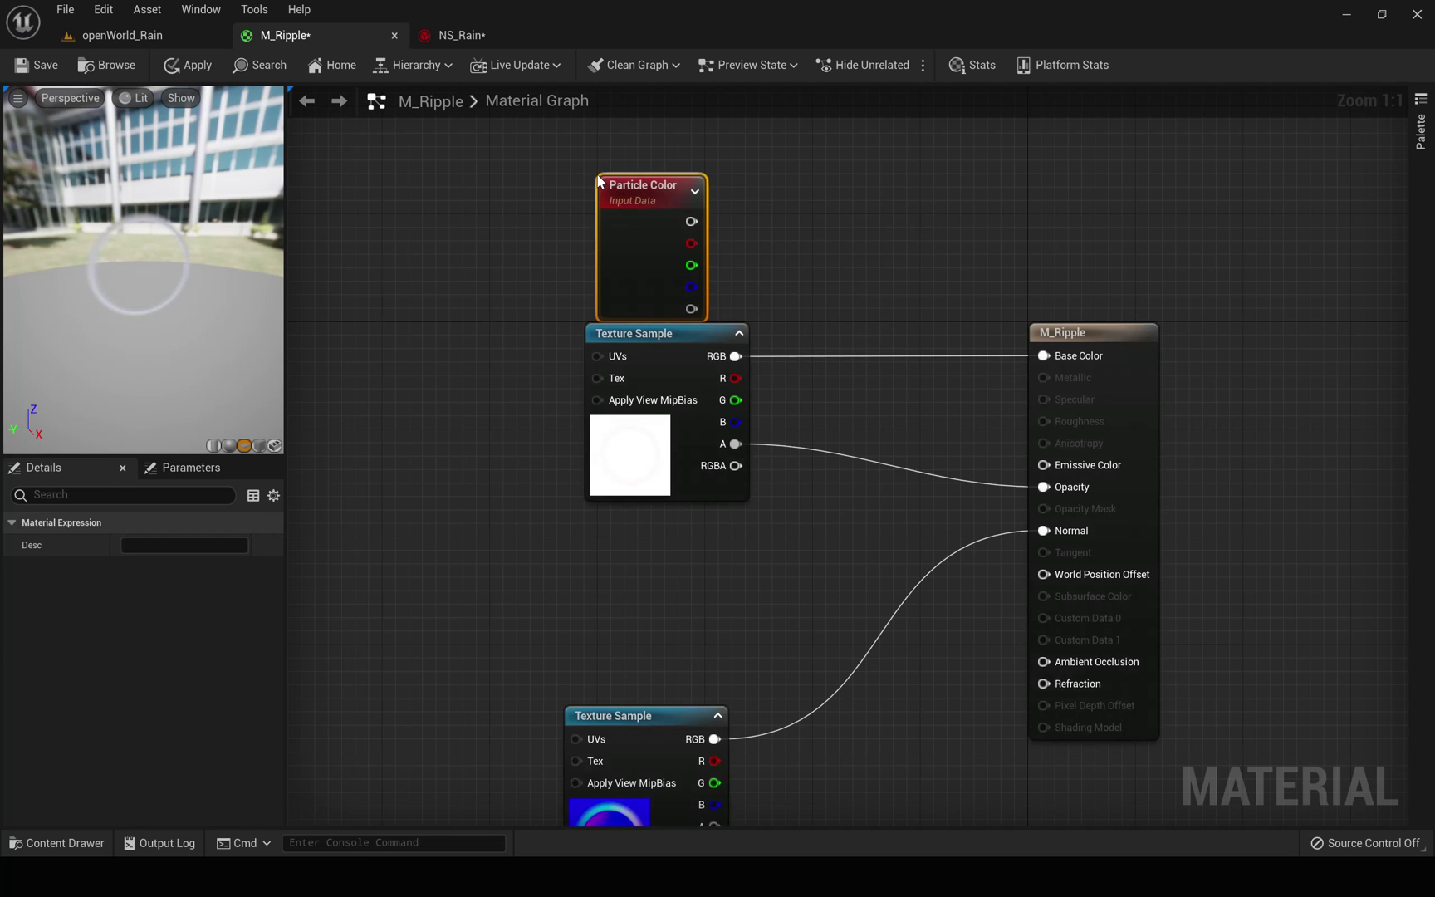
right_drag(648, 174, 687, 328)
Multiply the Particle Color's color output by the upper Texture Sample's RGB and connect the result to M_Ripple's Base Color
drag(673, 351, 856, 383)
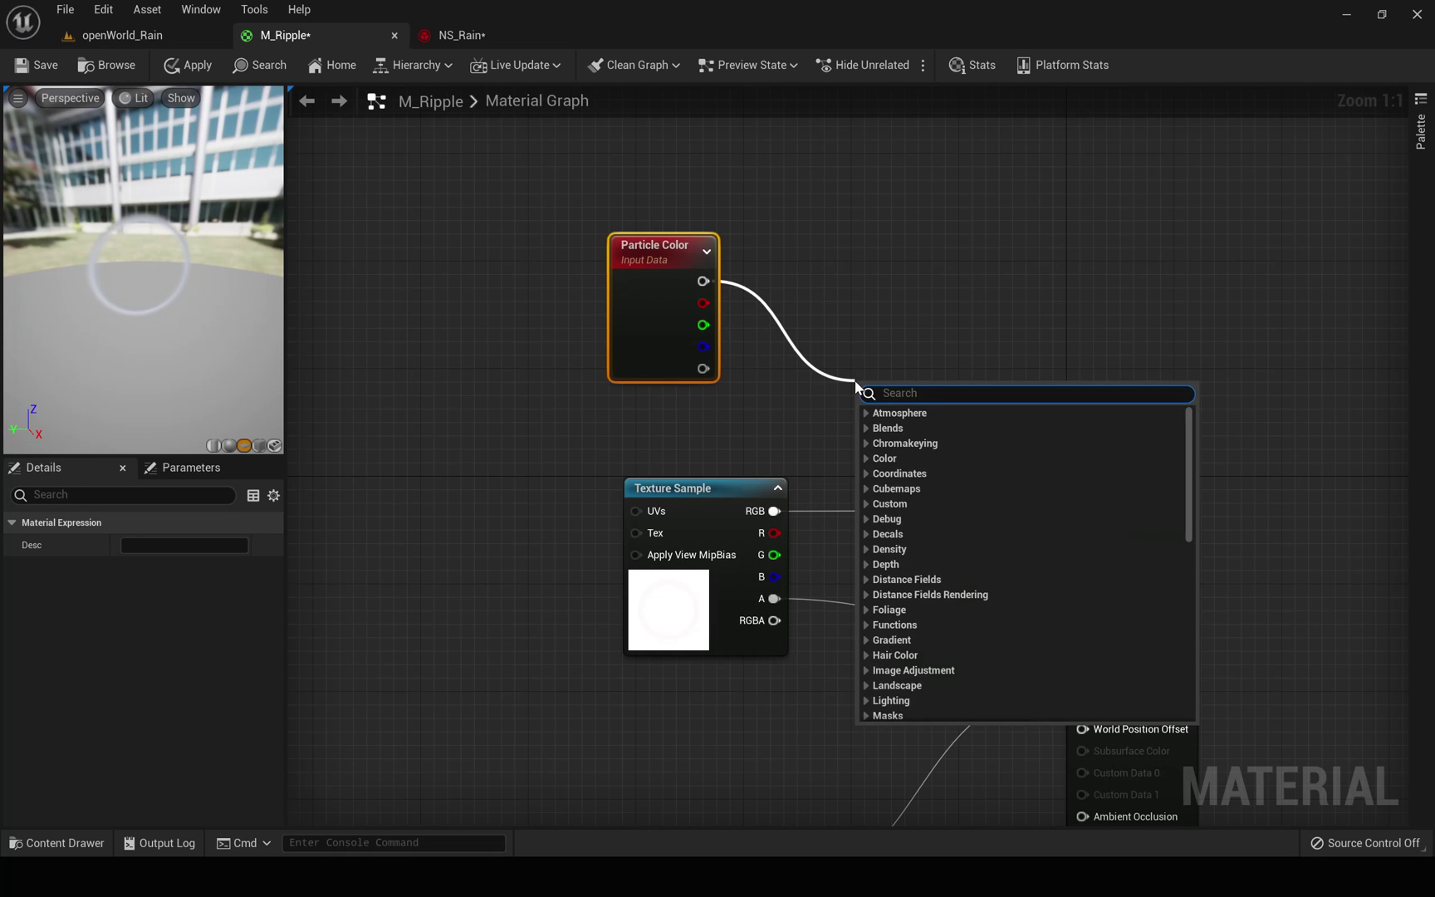
text(*+)
key(BackSpace)
key(Return)
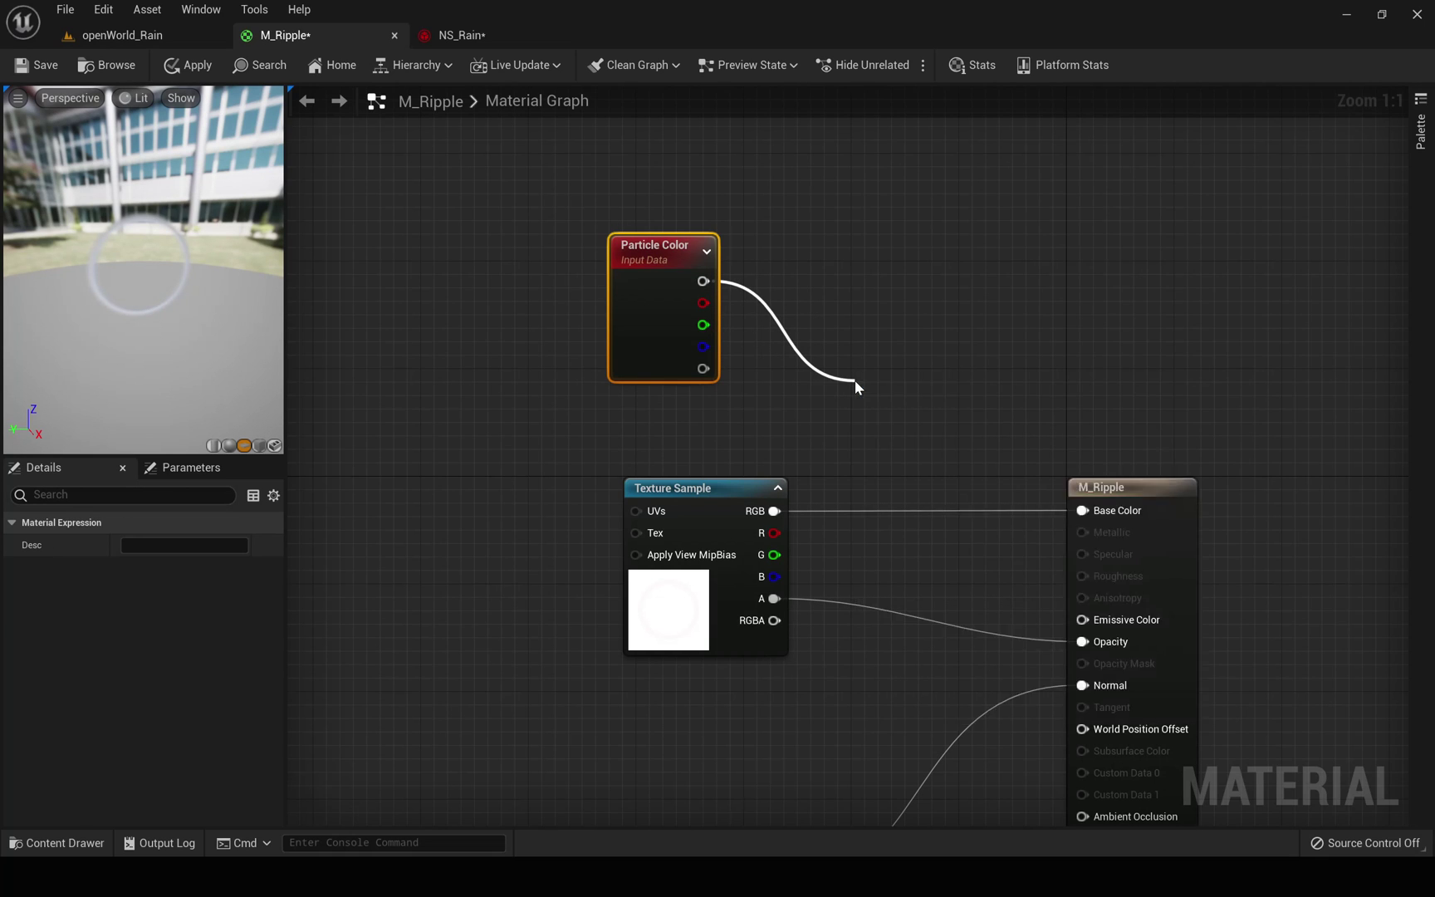
drag(710, 487, 1230, 422)
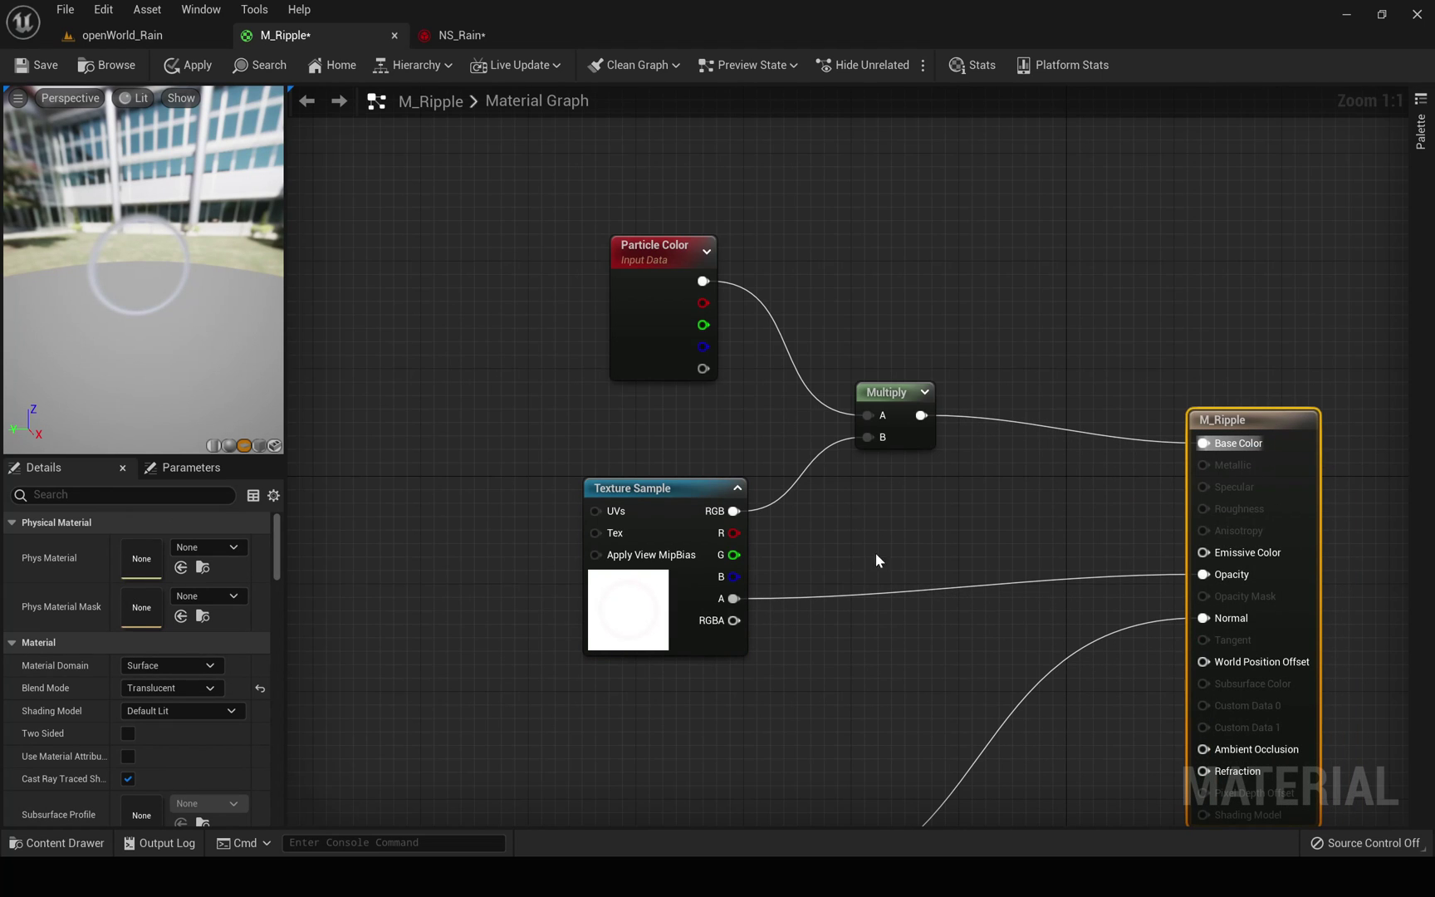
Multiply the Particle Color's alpha by the upper Texture Sample's alpha and connect the result to M_Ripple's Opacity
drag(706, 369, 918, 558)
text(*)
key(Return)
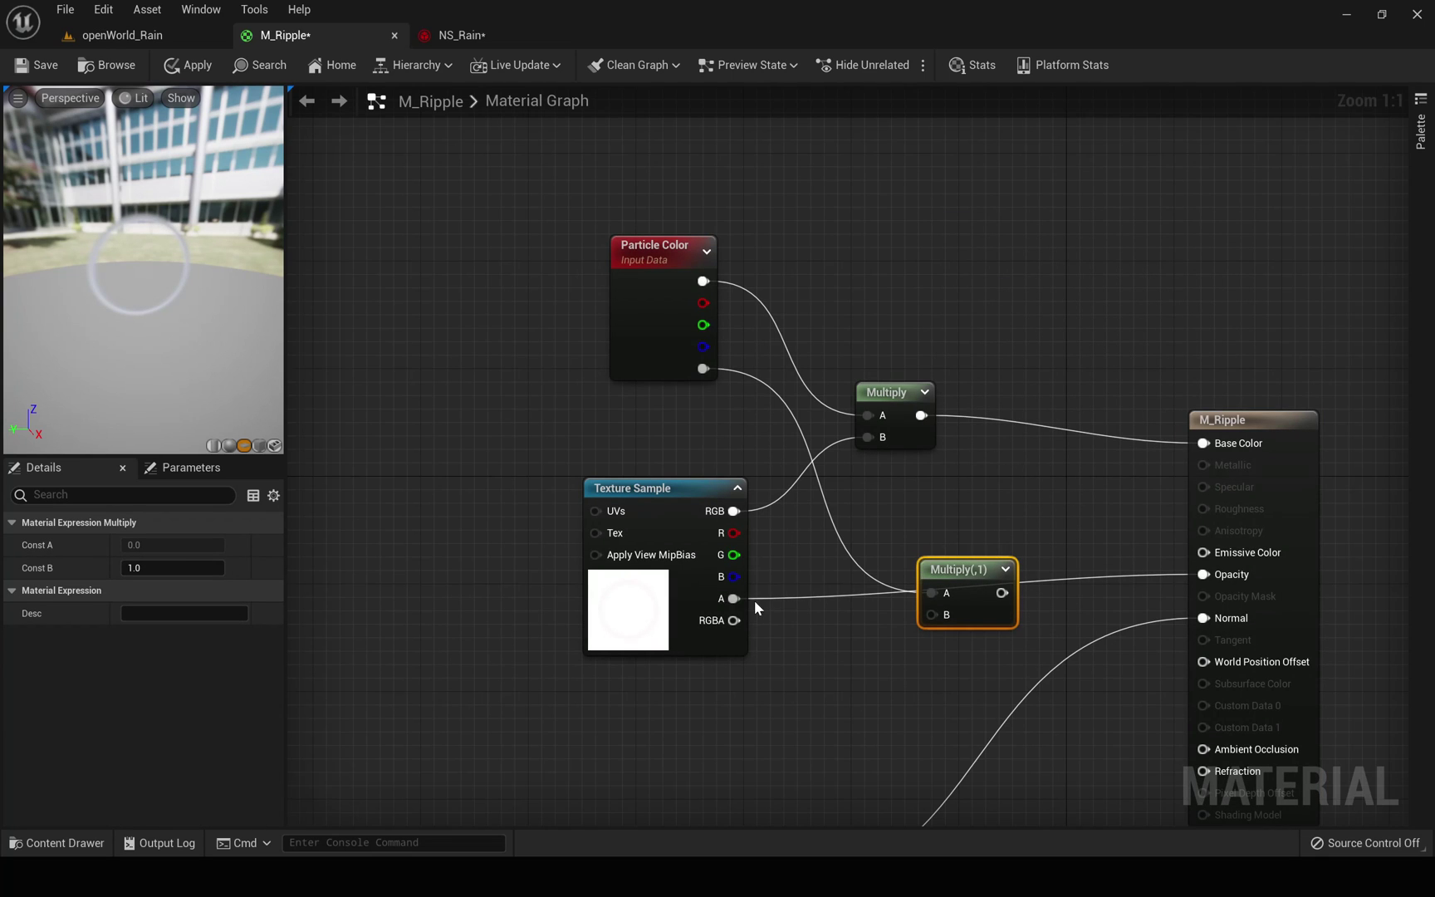
drag(734, 598, 1203, 575)
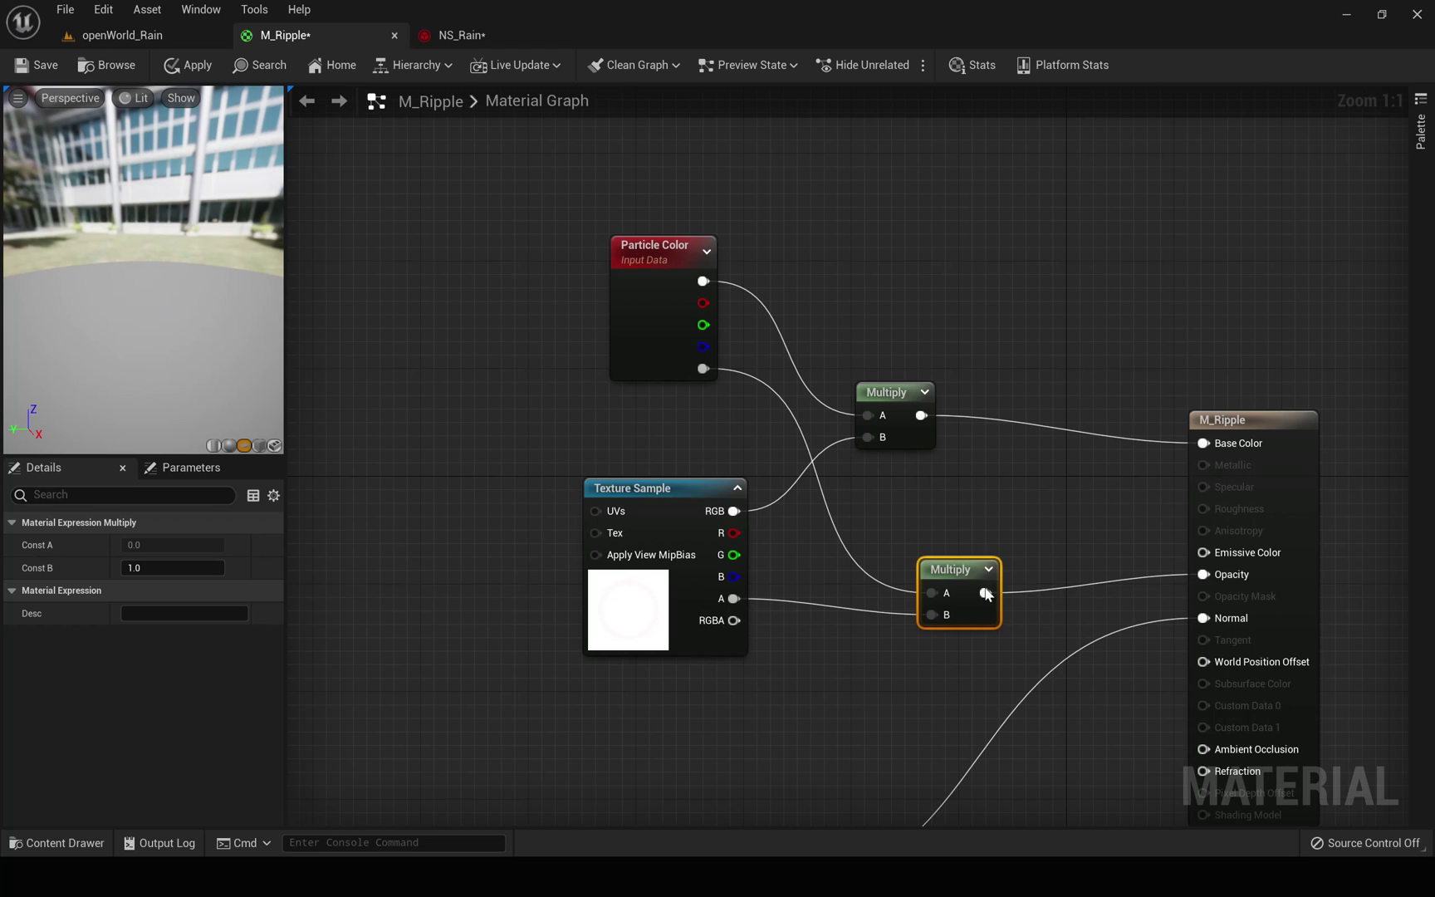
drag(958, 587, 918, 559)
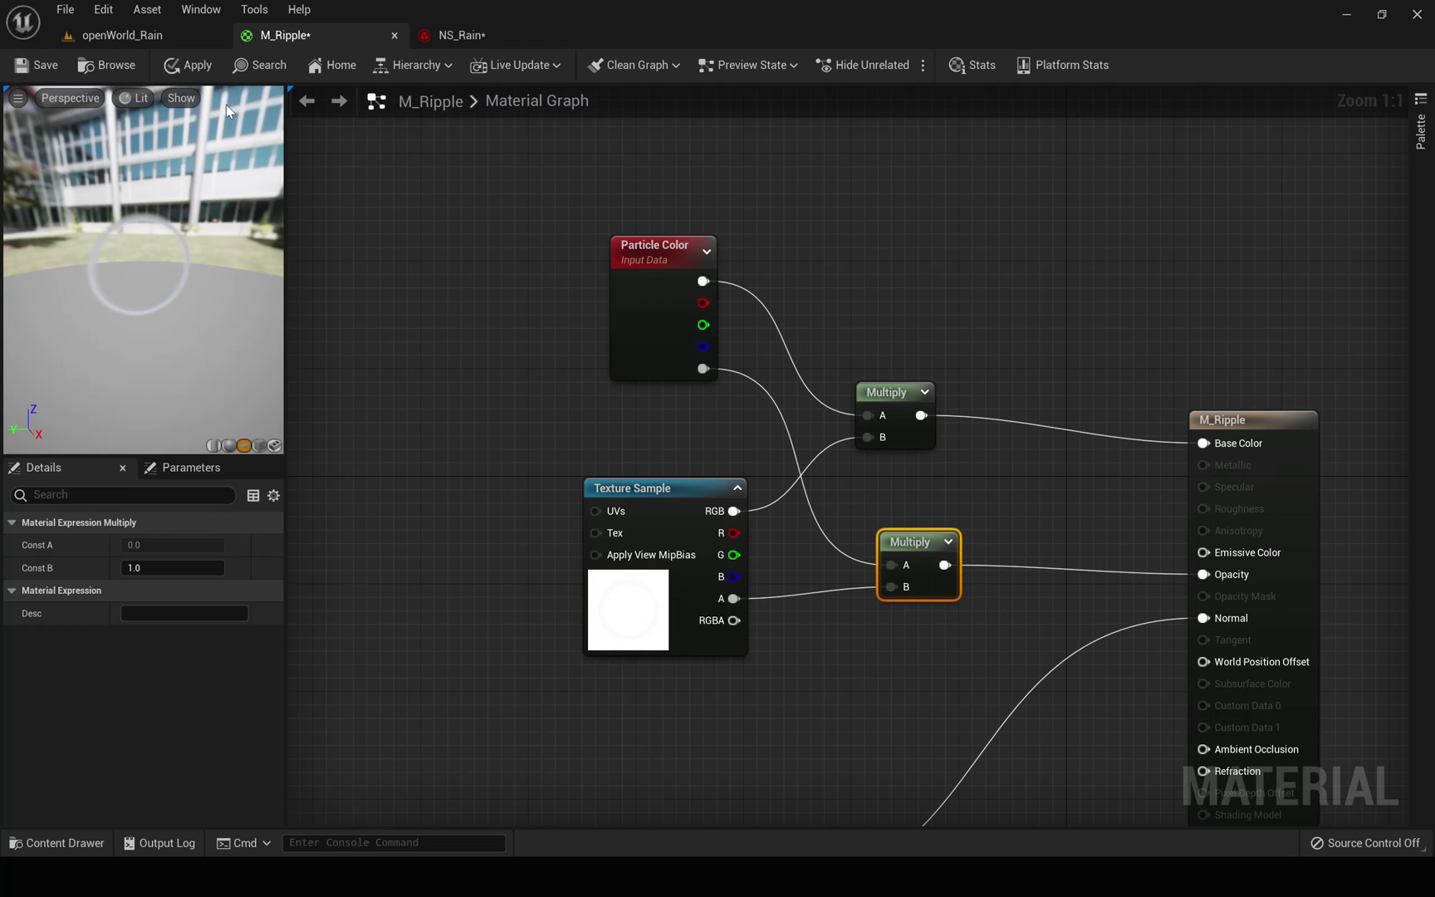
Apply the M_Ripple material changes and save both M_Ripple and NS_Rain
click(190, 66)
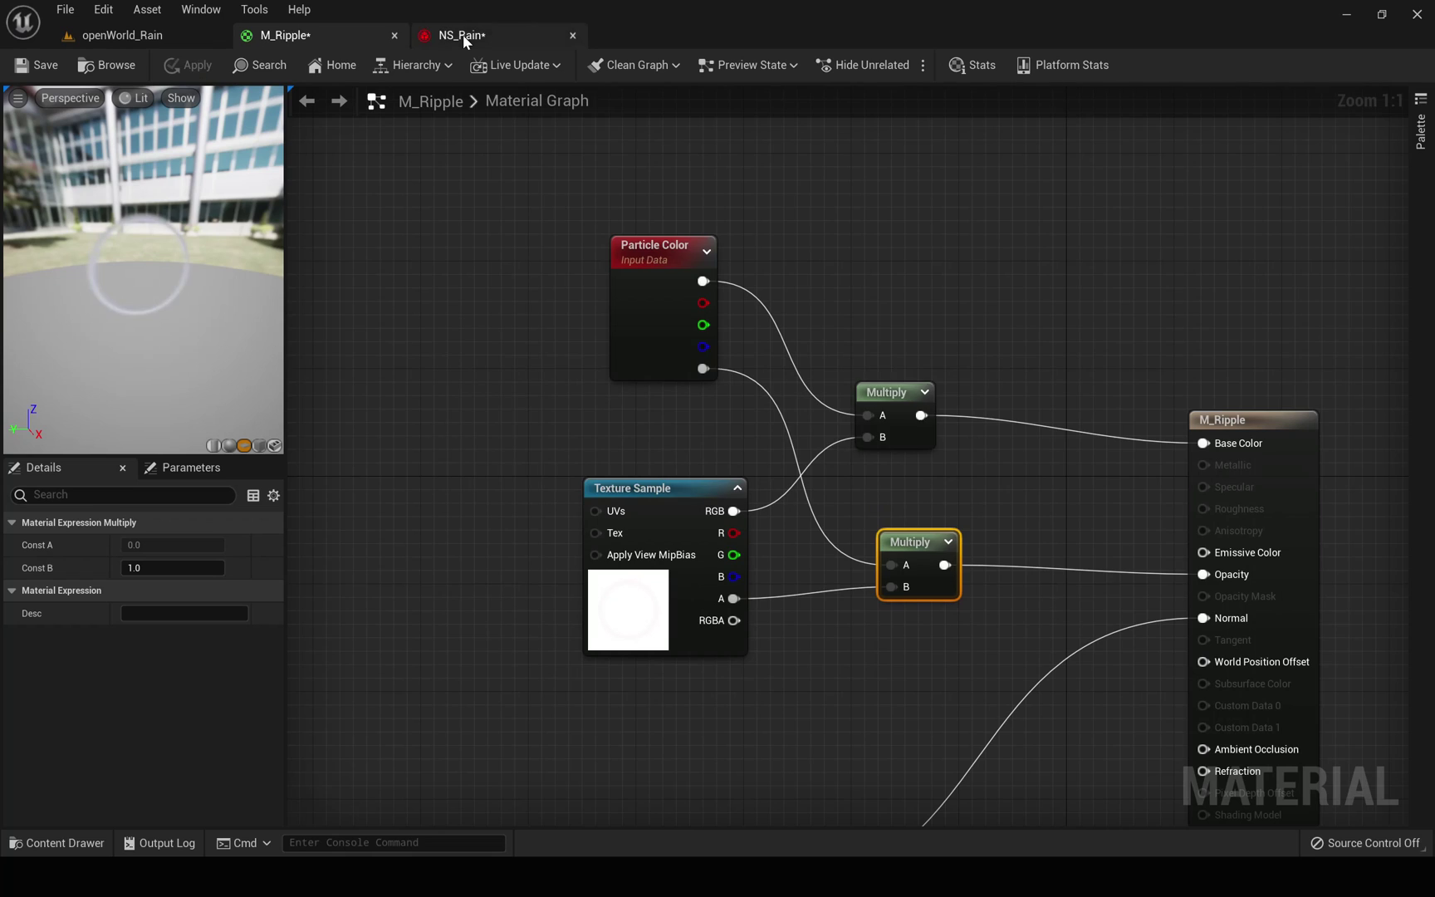
key(ctrl+s)
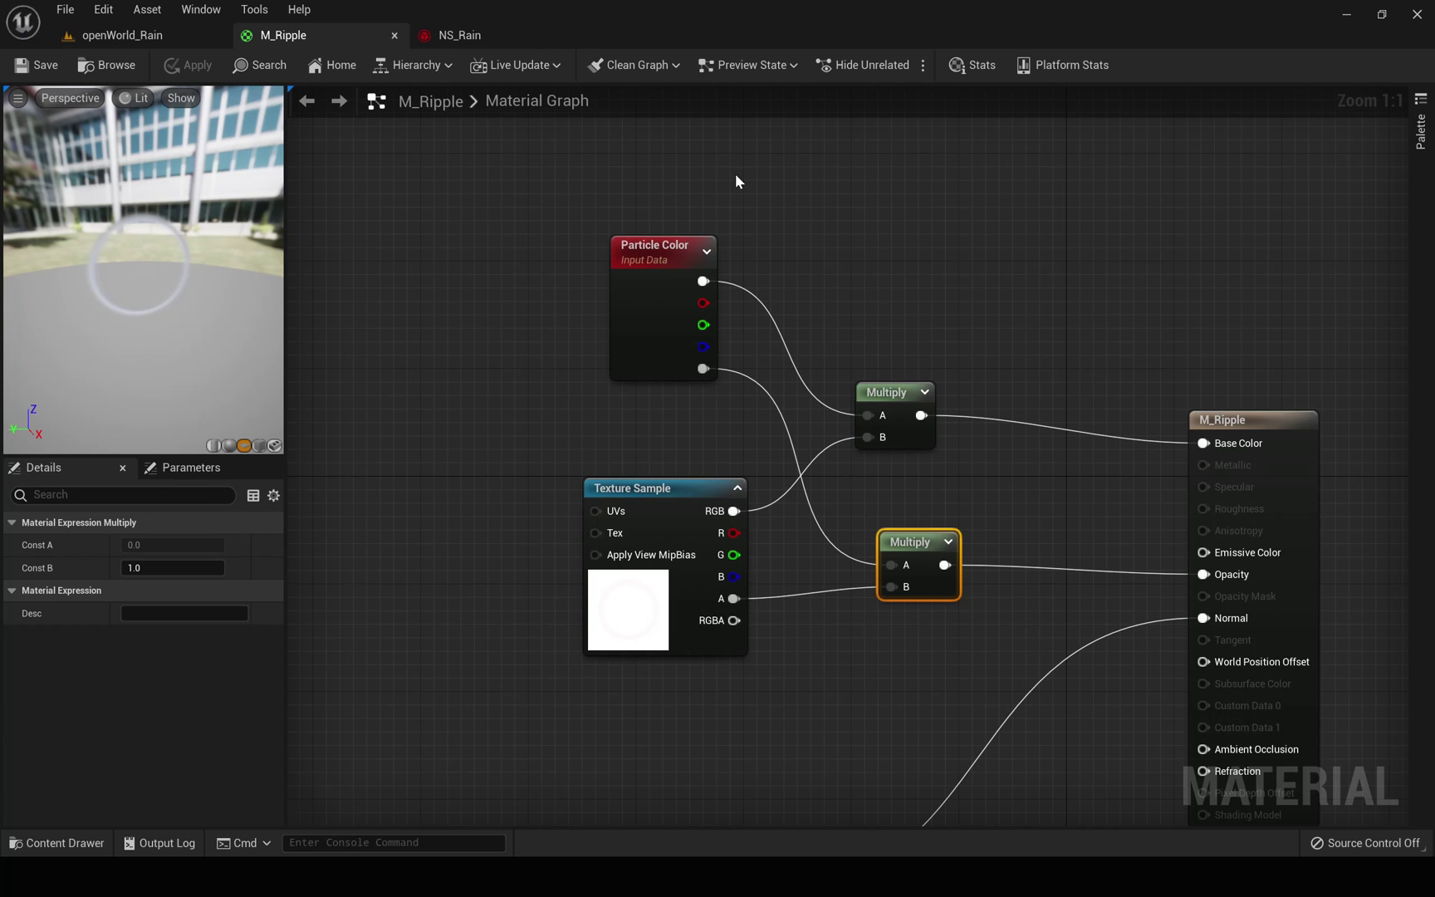
key(alt+Tab)
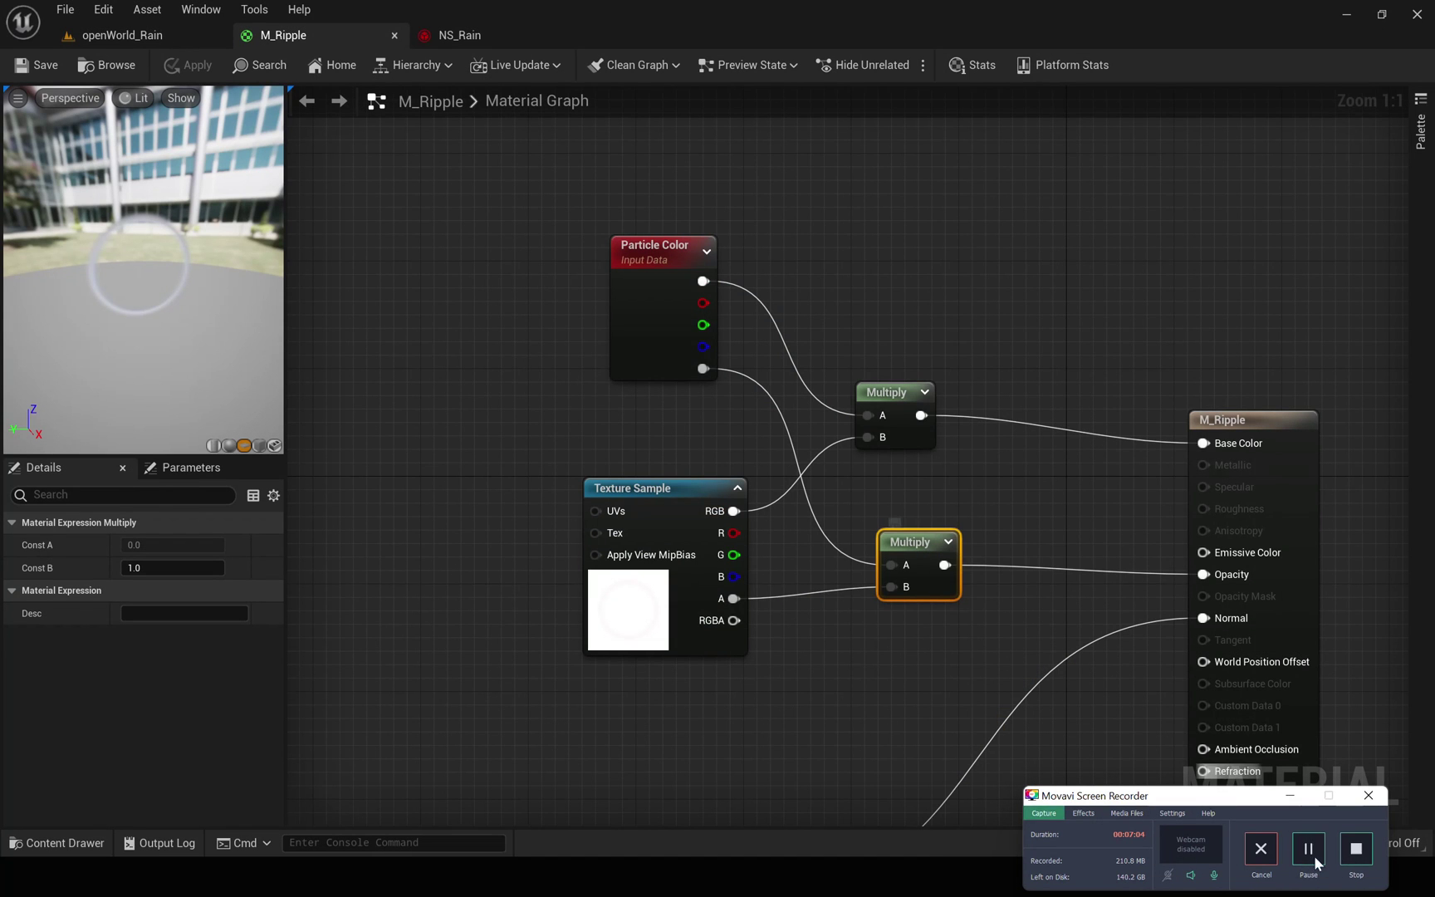
click(1291, 796)
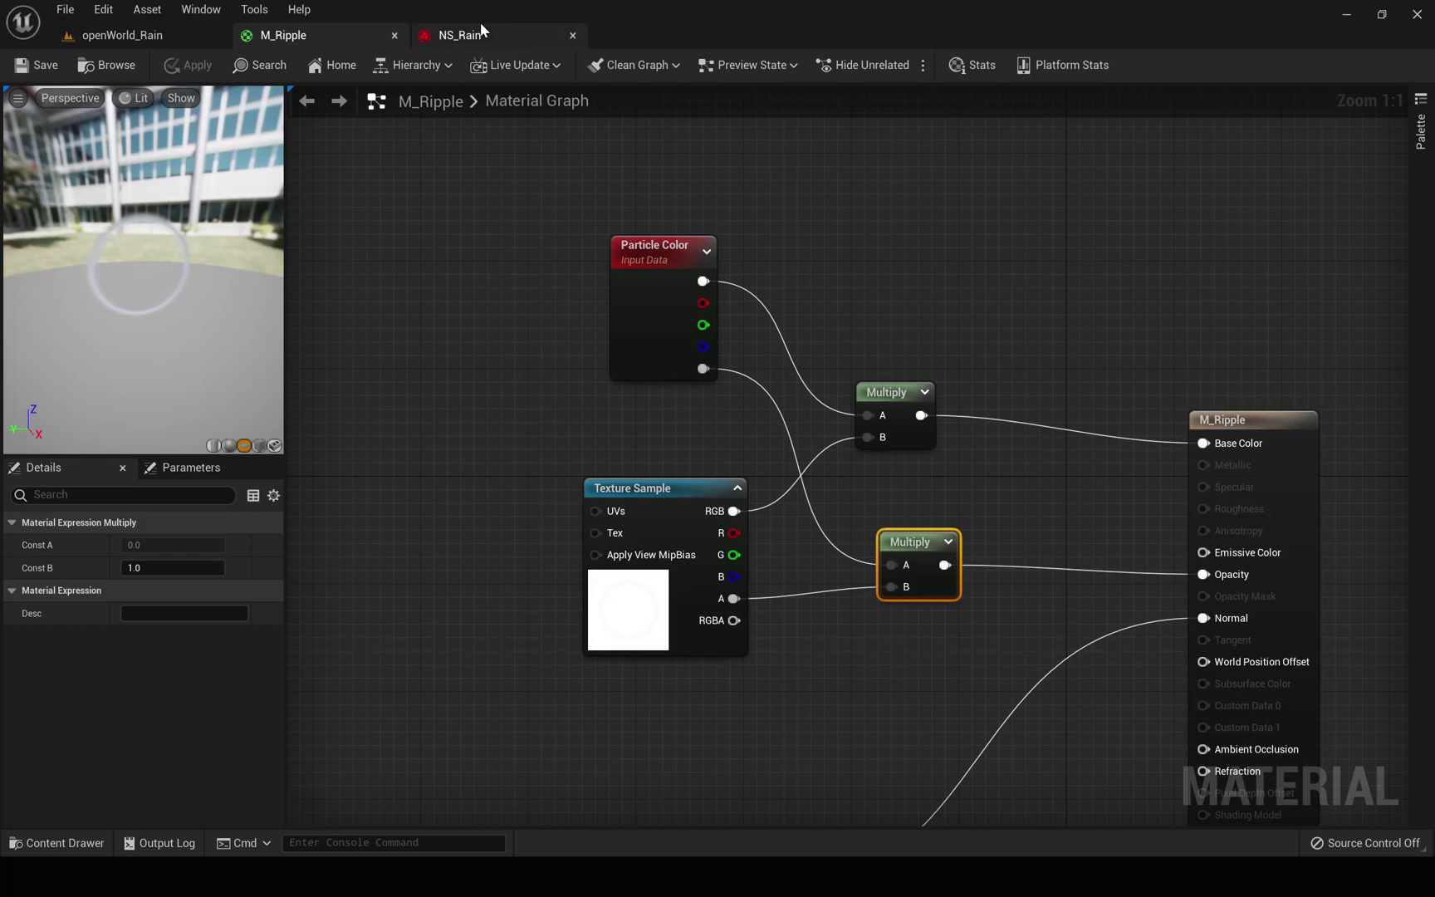
Apply the early-peak, gradual-falloff curve template to Scale Alpha in NS_Rain's Ripple Scale Color module and check the ripples in the level
click(482, 32)
mouse_move(1277, 376)
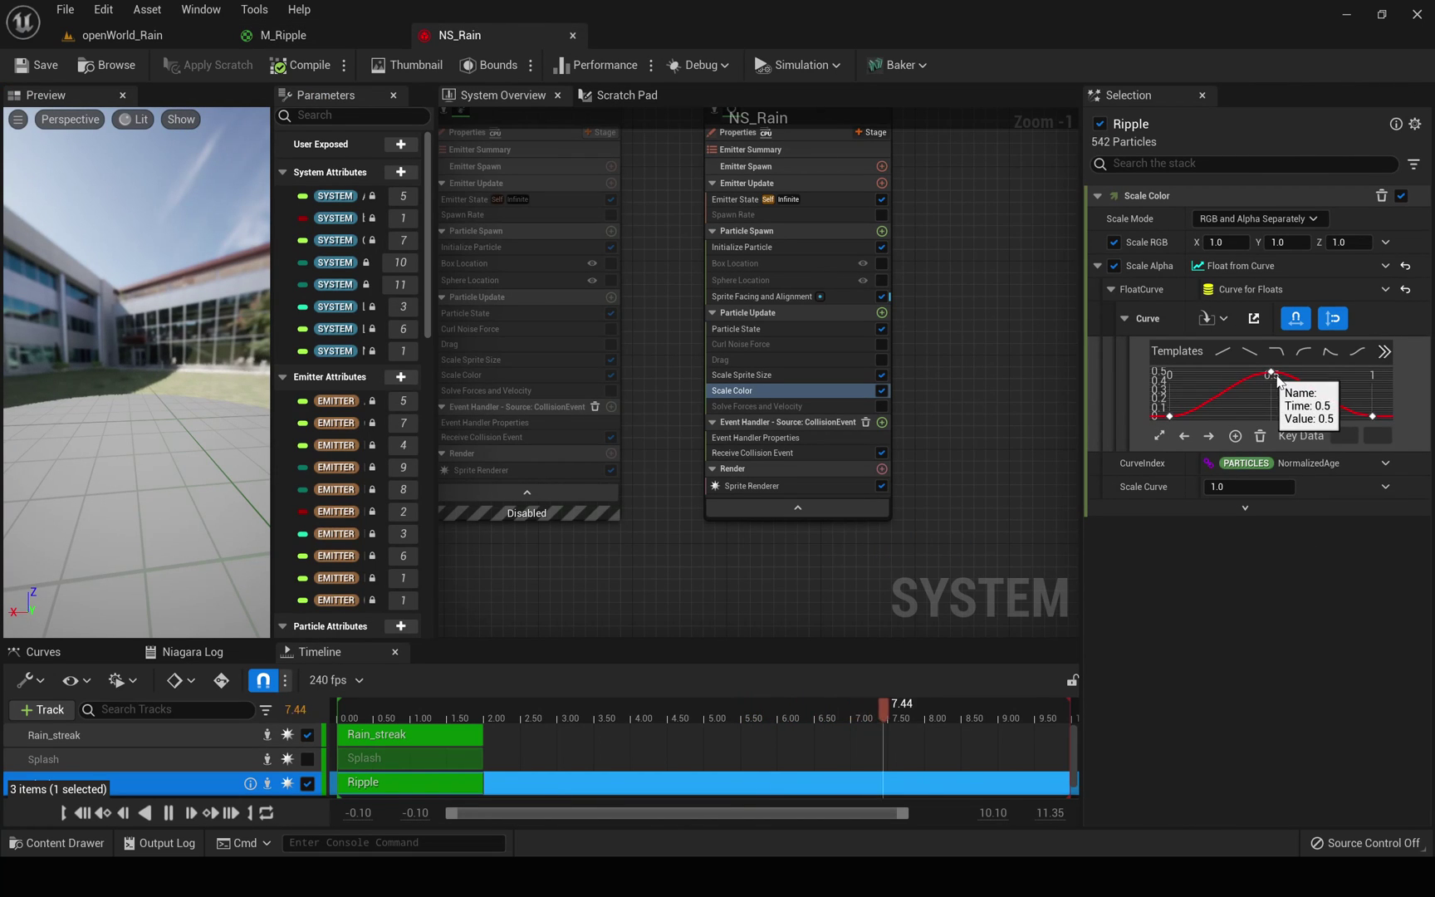
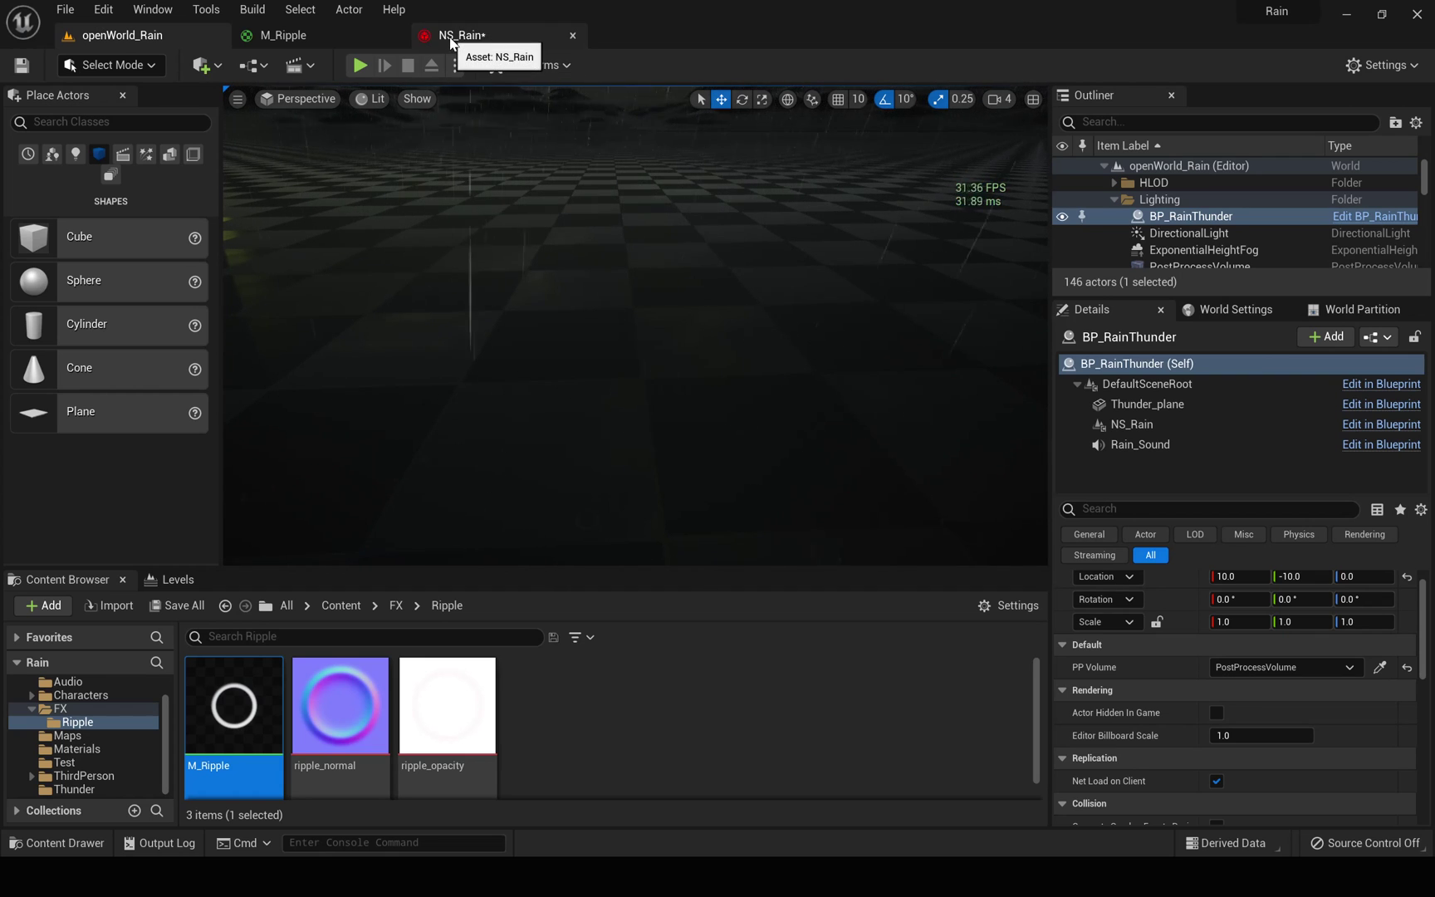
click(314, 37)
click(527, 35)
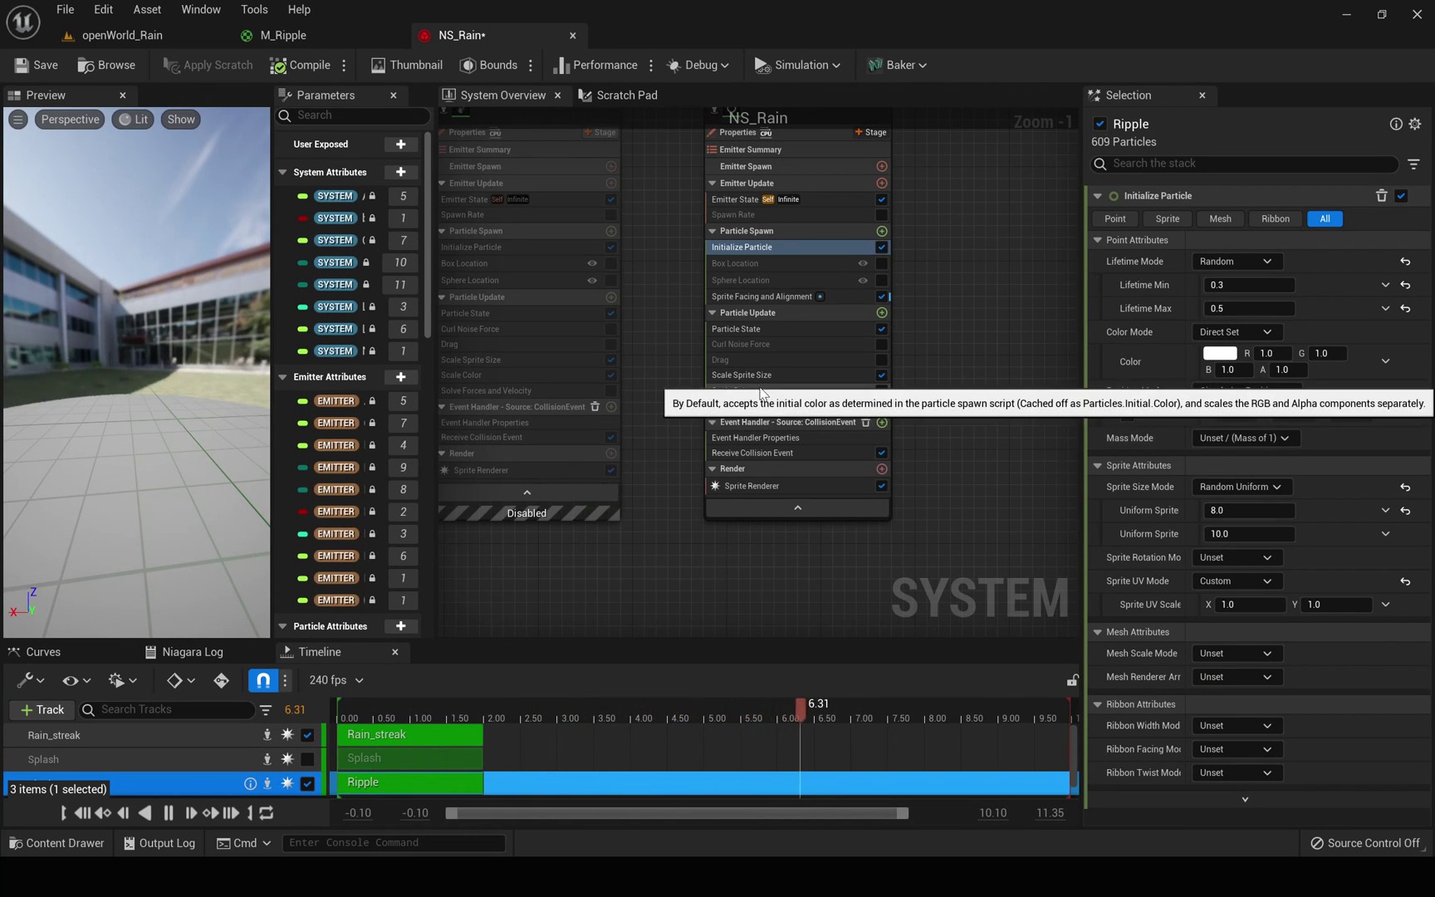
click(733, 390)
scroll(733, 391, down, 1)
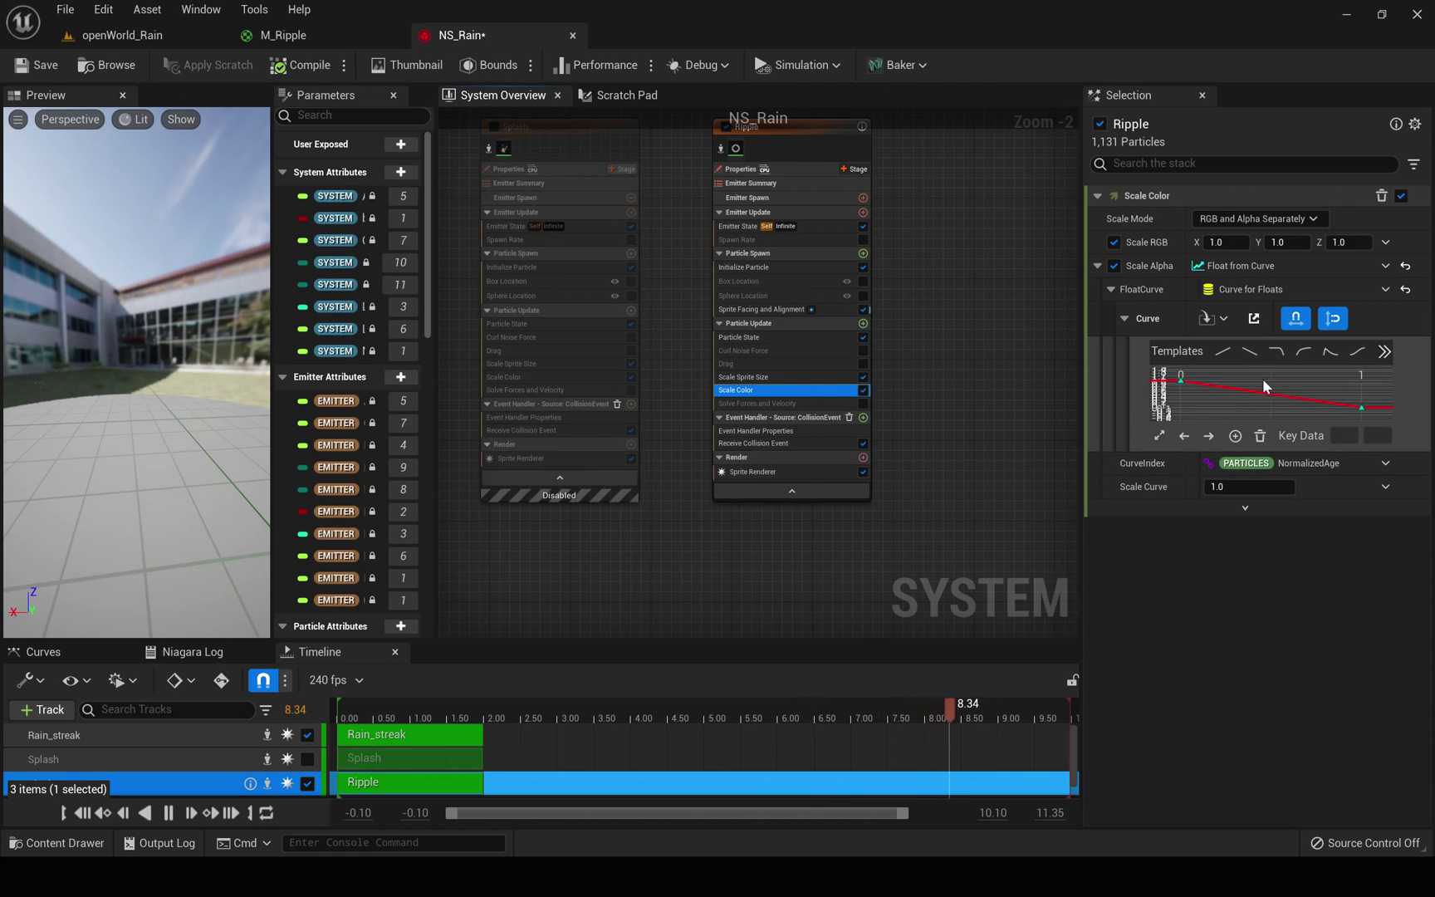
click(1330, 352)
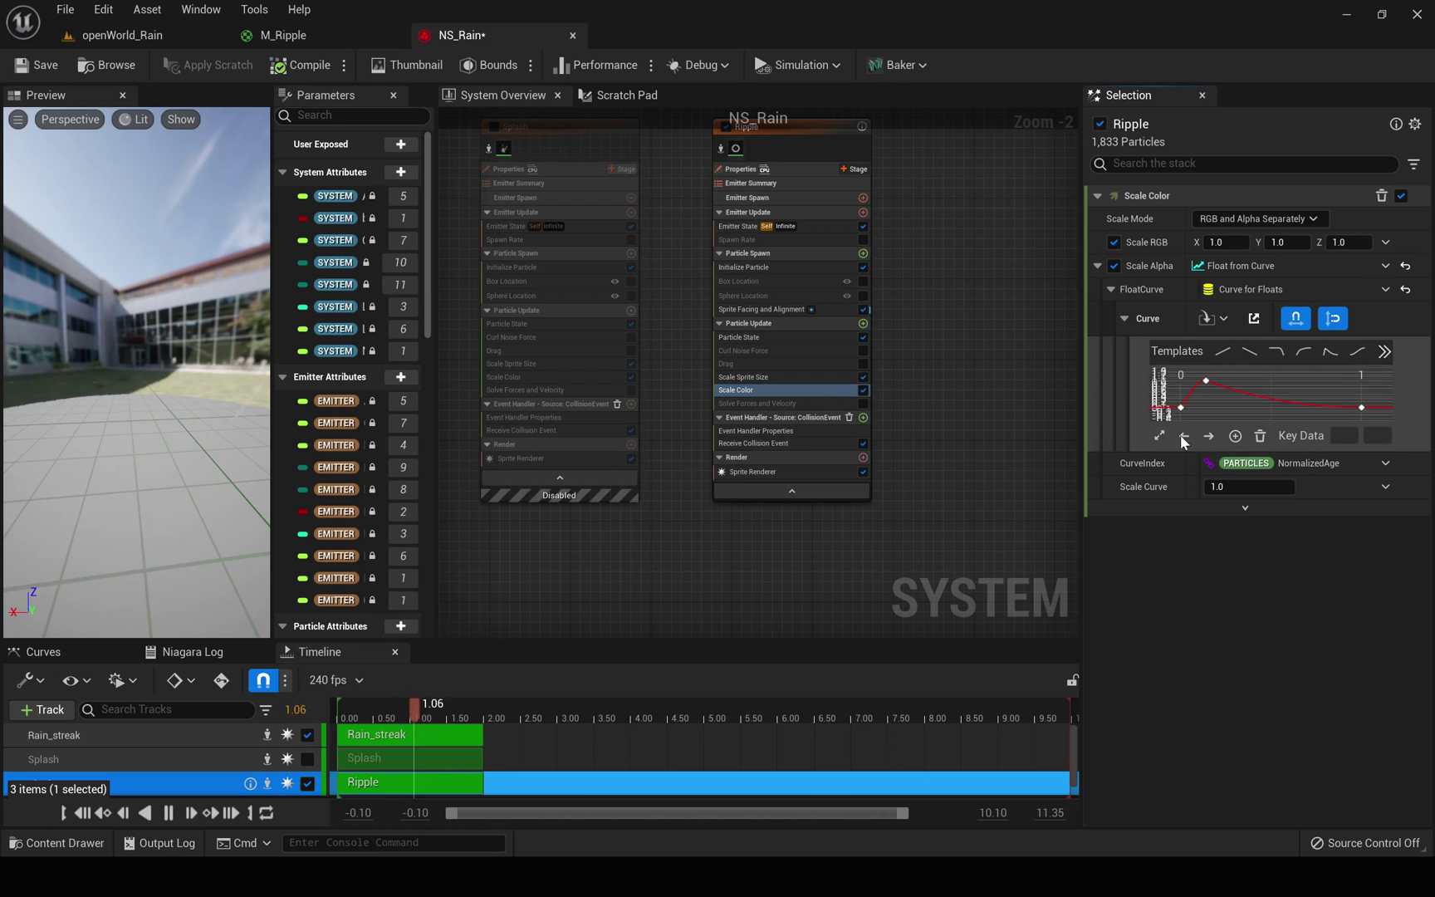
click(140, 35)
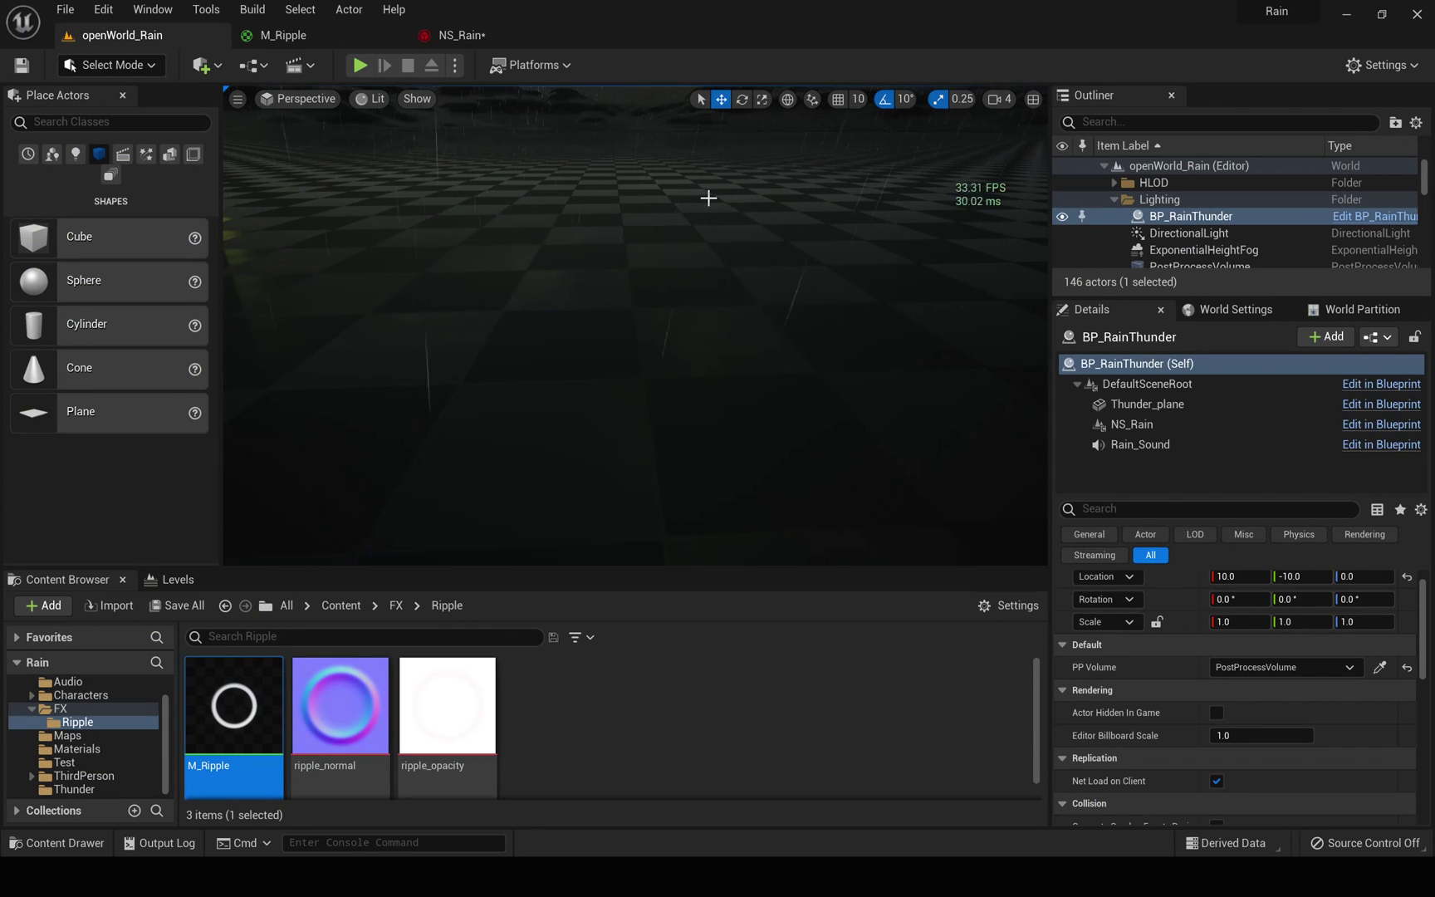
click(453, 35)
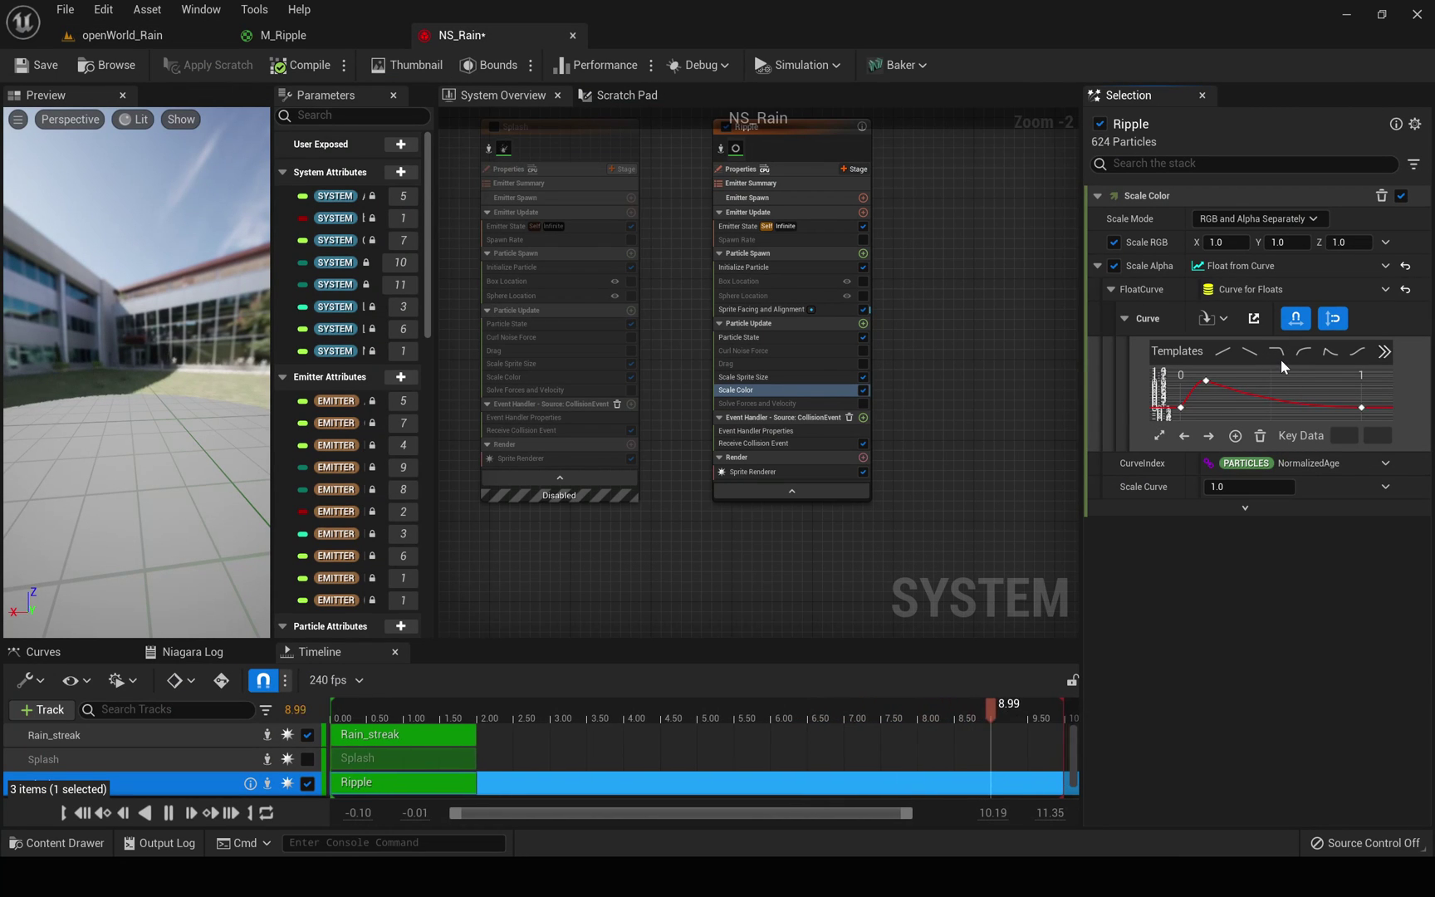
Try the straight ramp-down curve template on the Ripple emitter's Scale Alpha and check the ripples in the level
click(1244, 352)
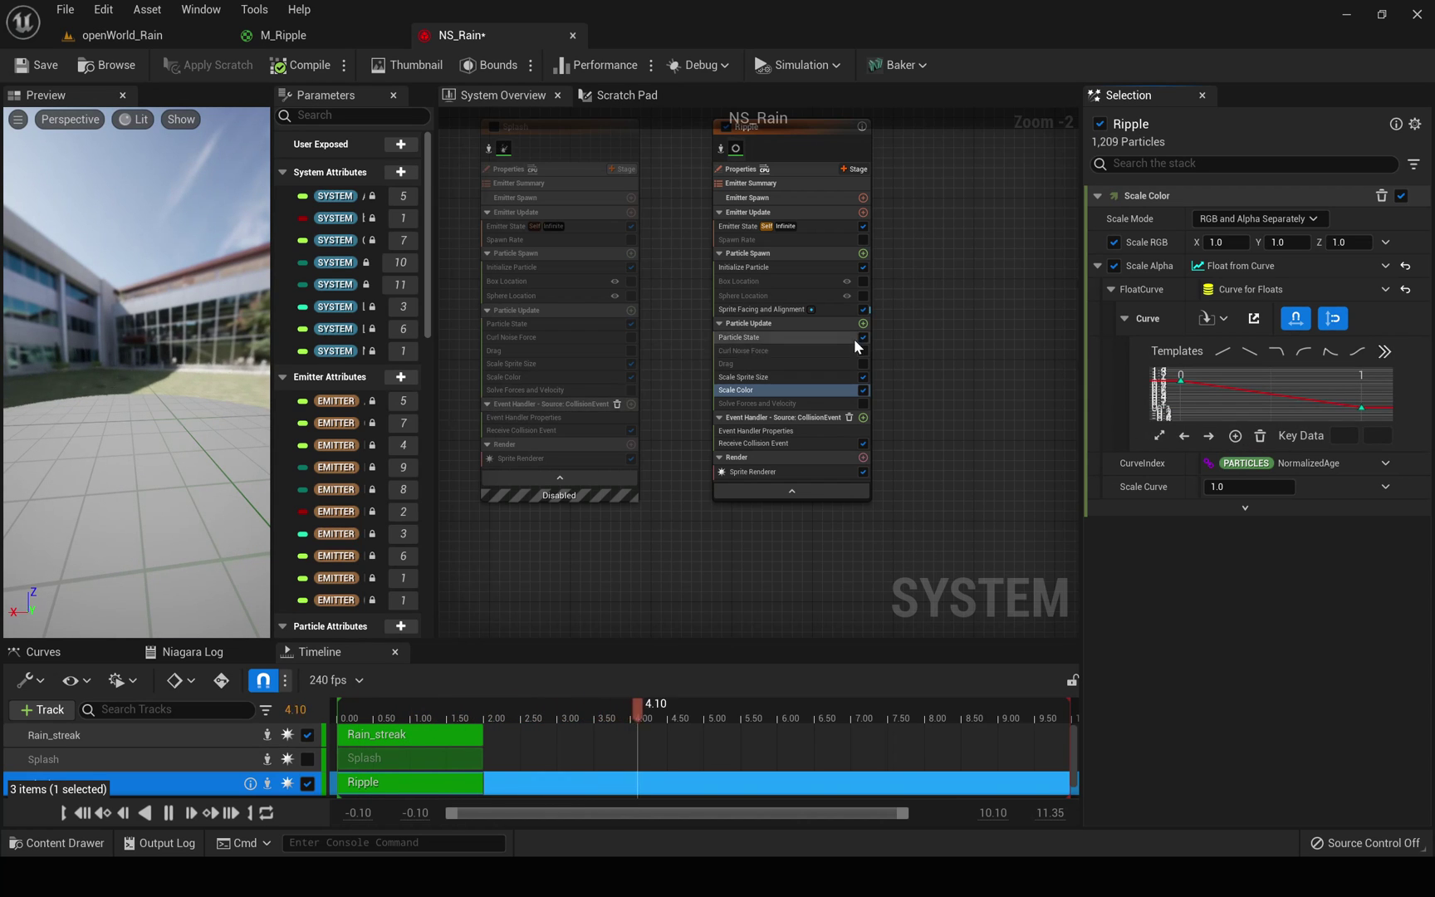
click(122, 34)
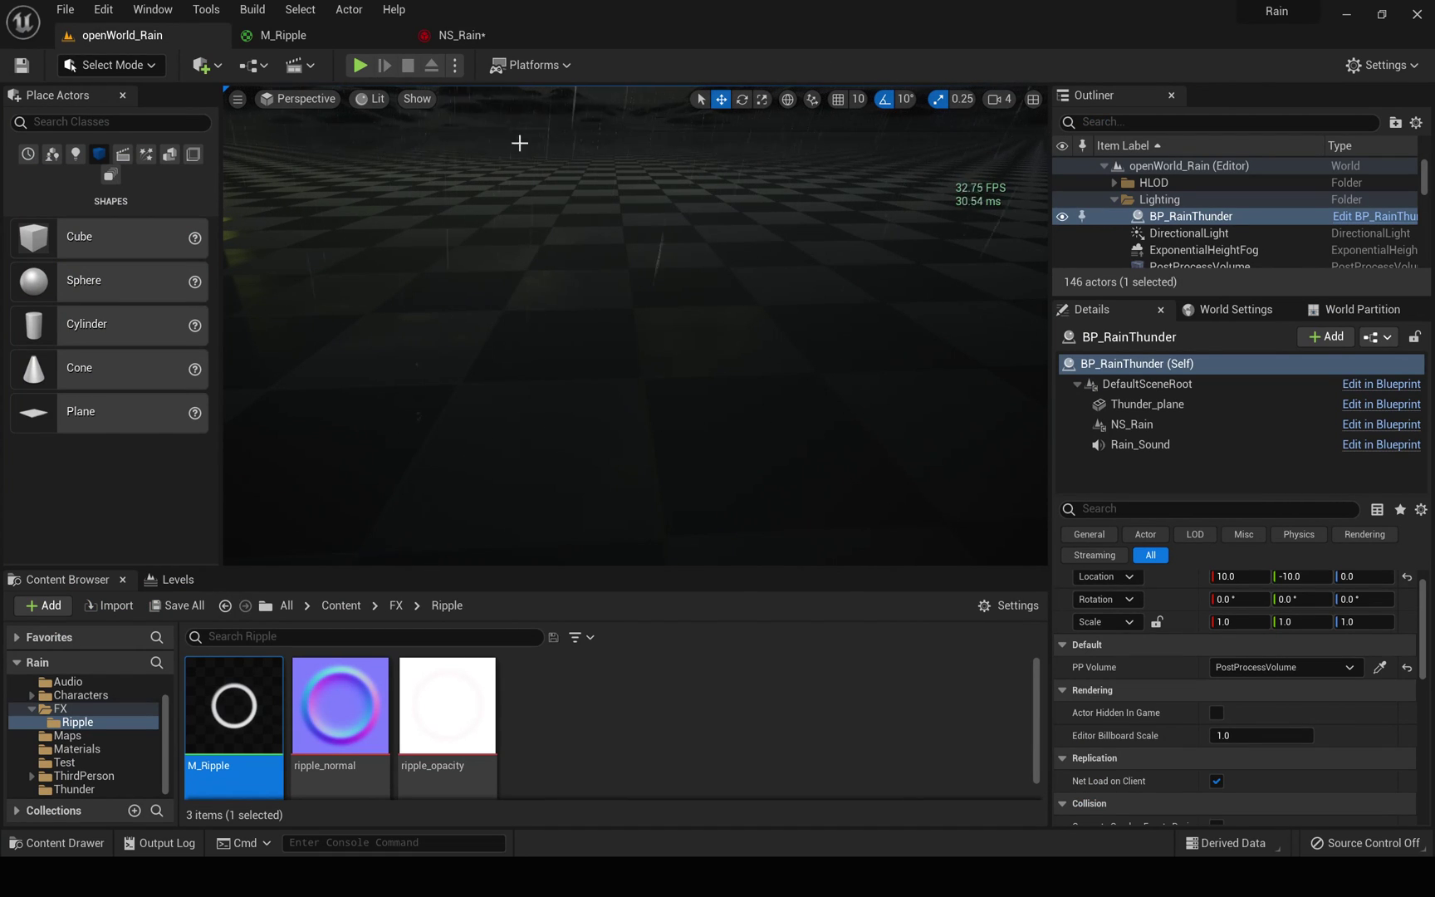
Apply the curve template that holds flat and drops off at the end to Ripple's Scale Alpha, and check the ripples in the level
click(445, 36)
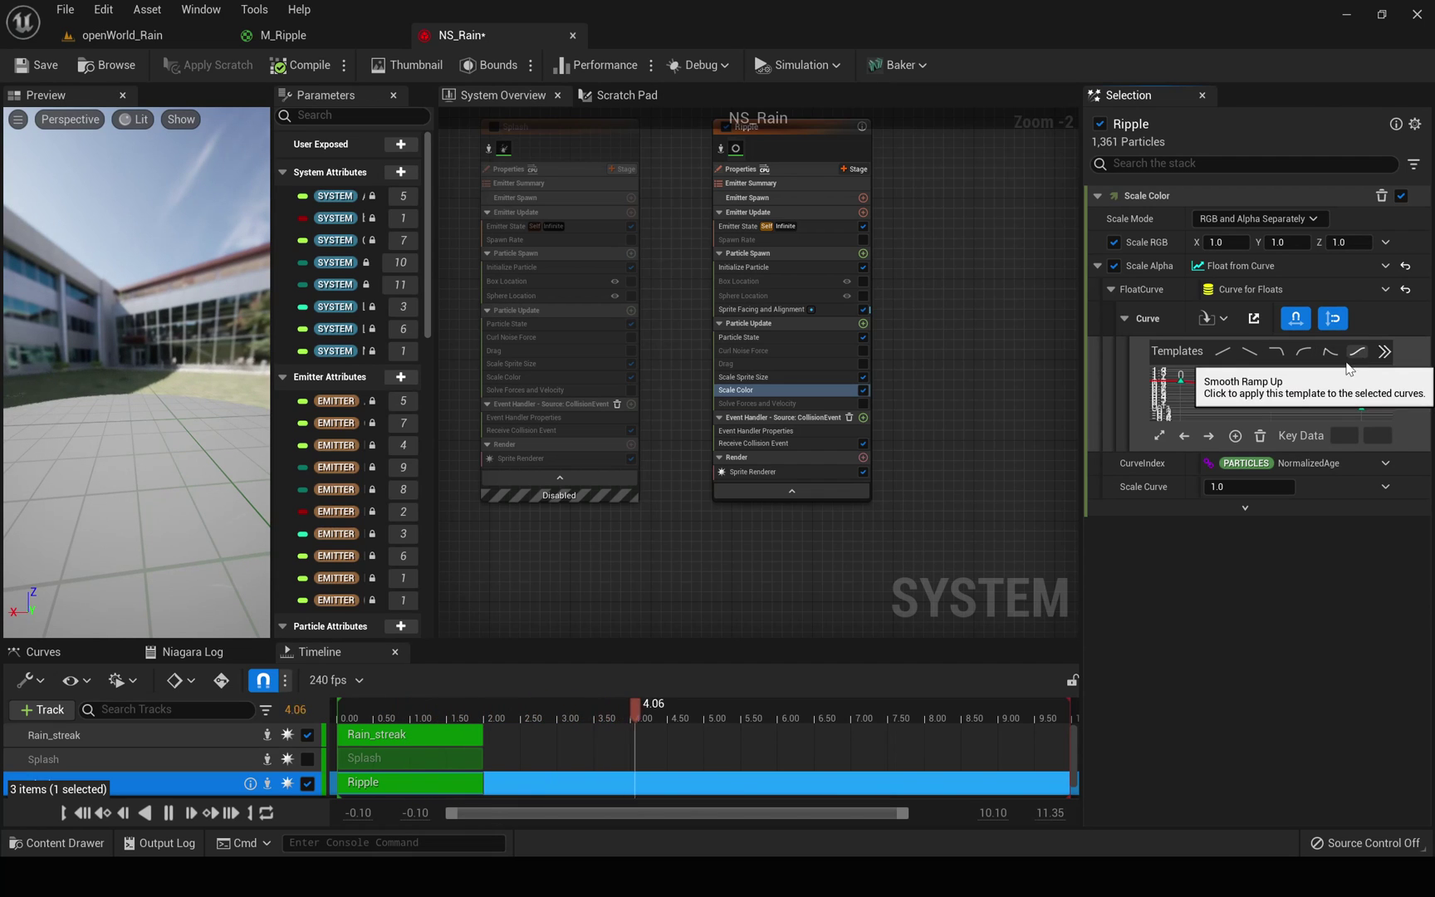
click(1276, 352)
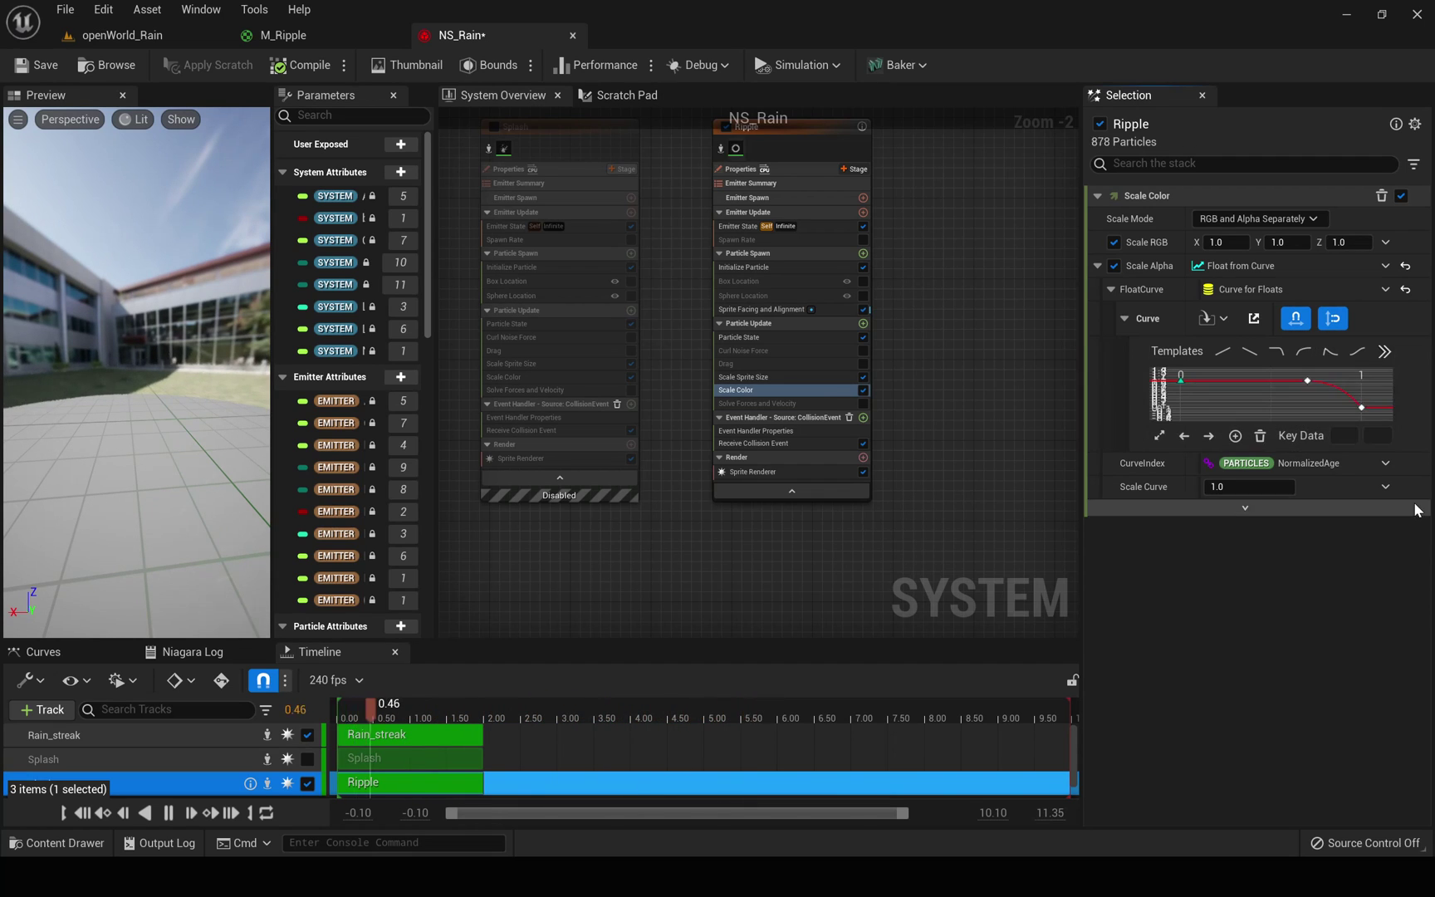
click(149, 35)
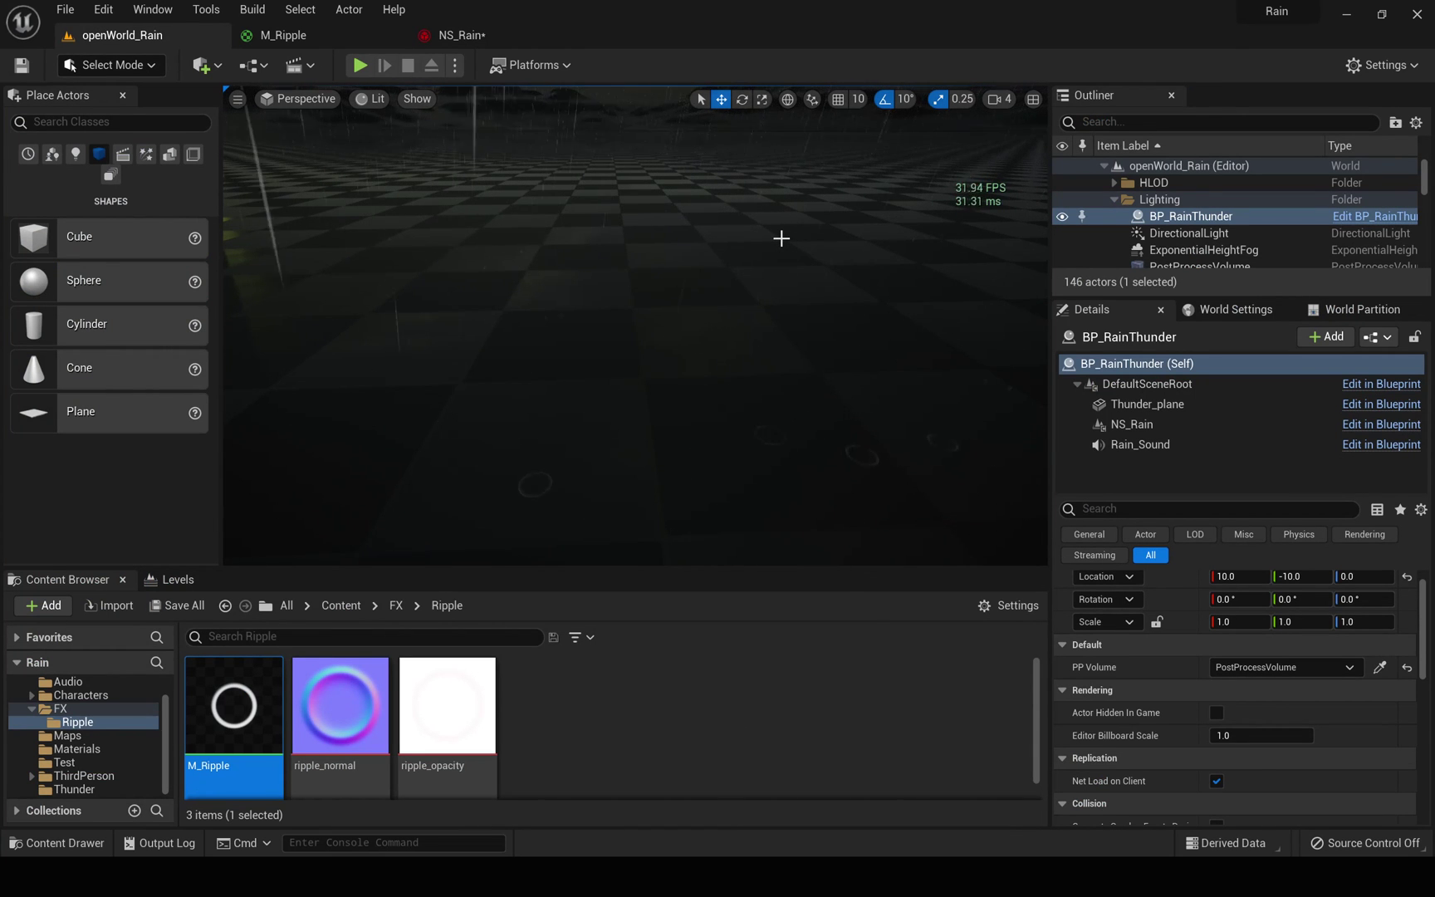
Set the Scale Alpha curve's last key to Auto interpolation, move the middle key to time 0.5 at value 1.0, and check the level
click(461, 35)
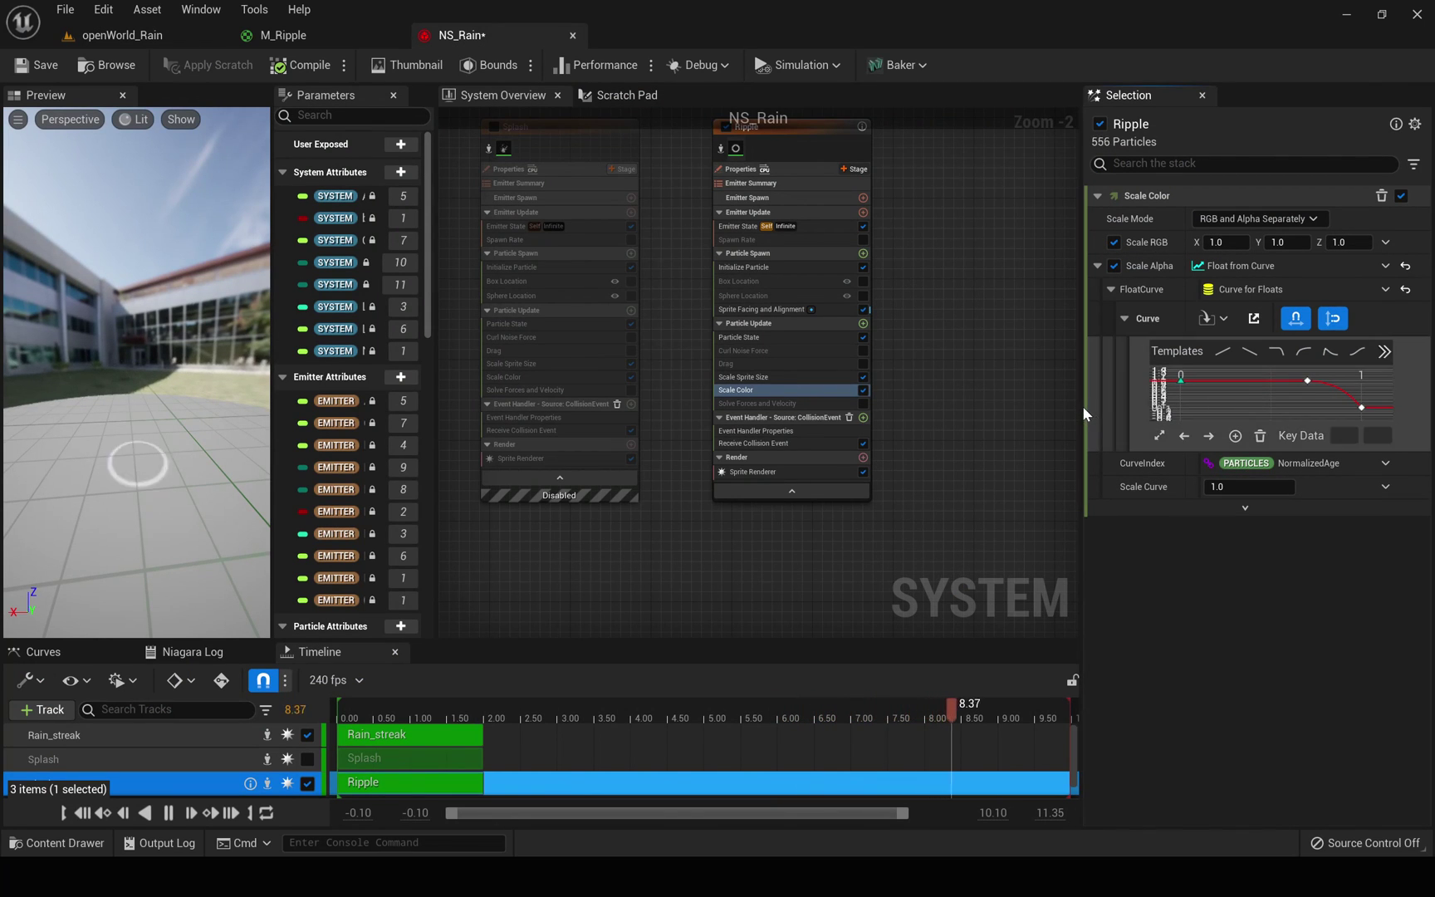
drag(1083, 407, 982, 402)
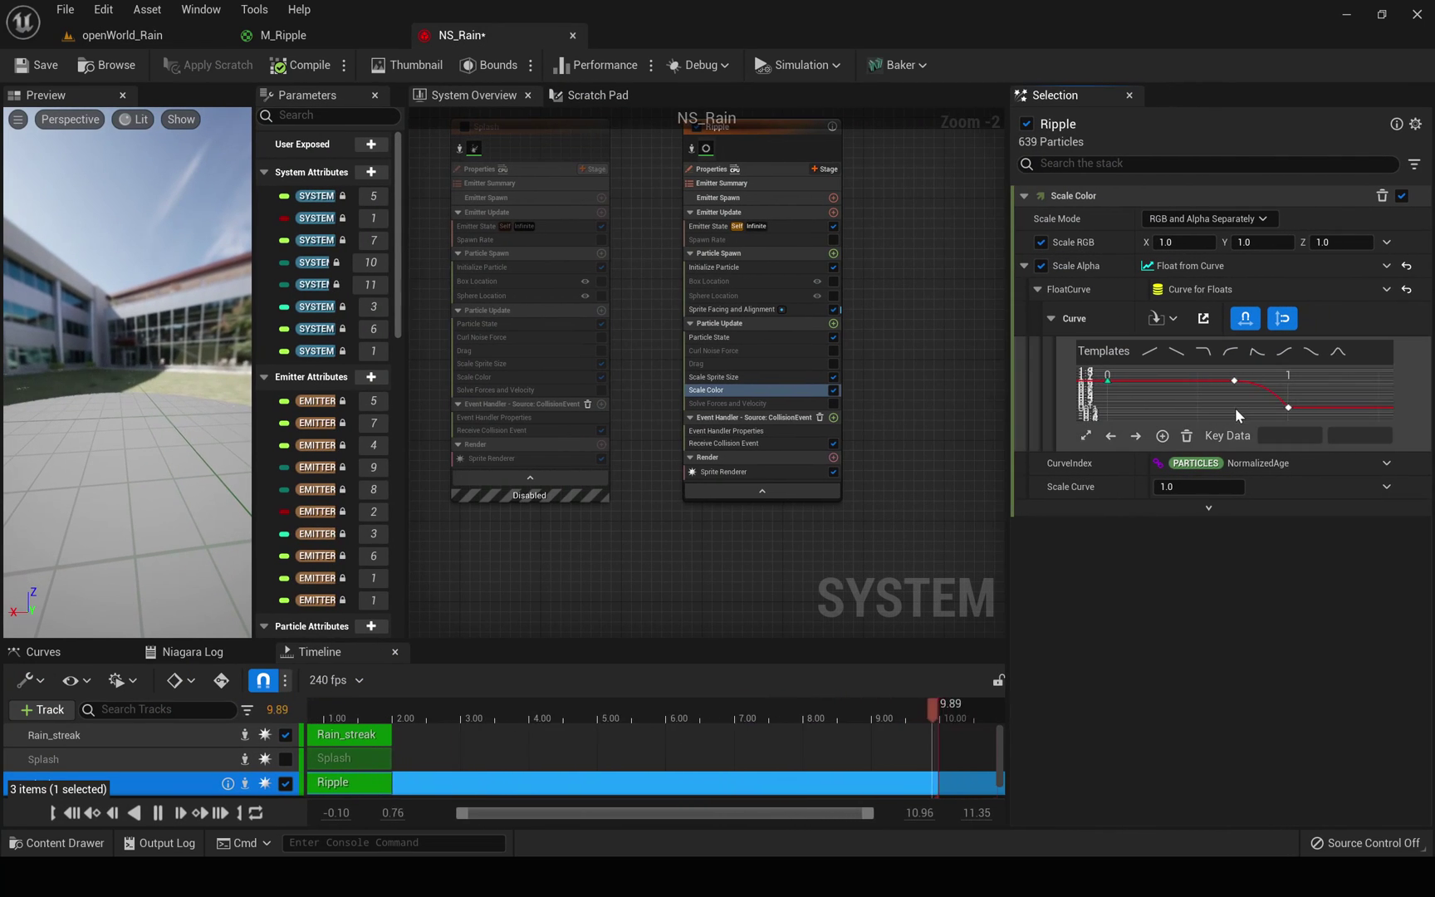
right_click(1290, 415)
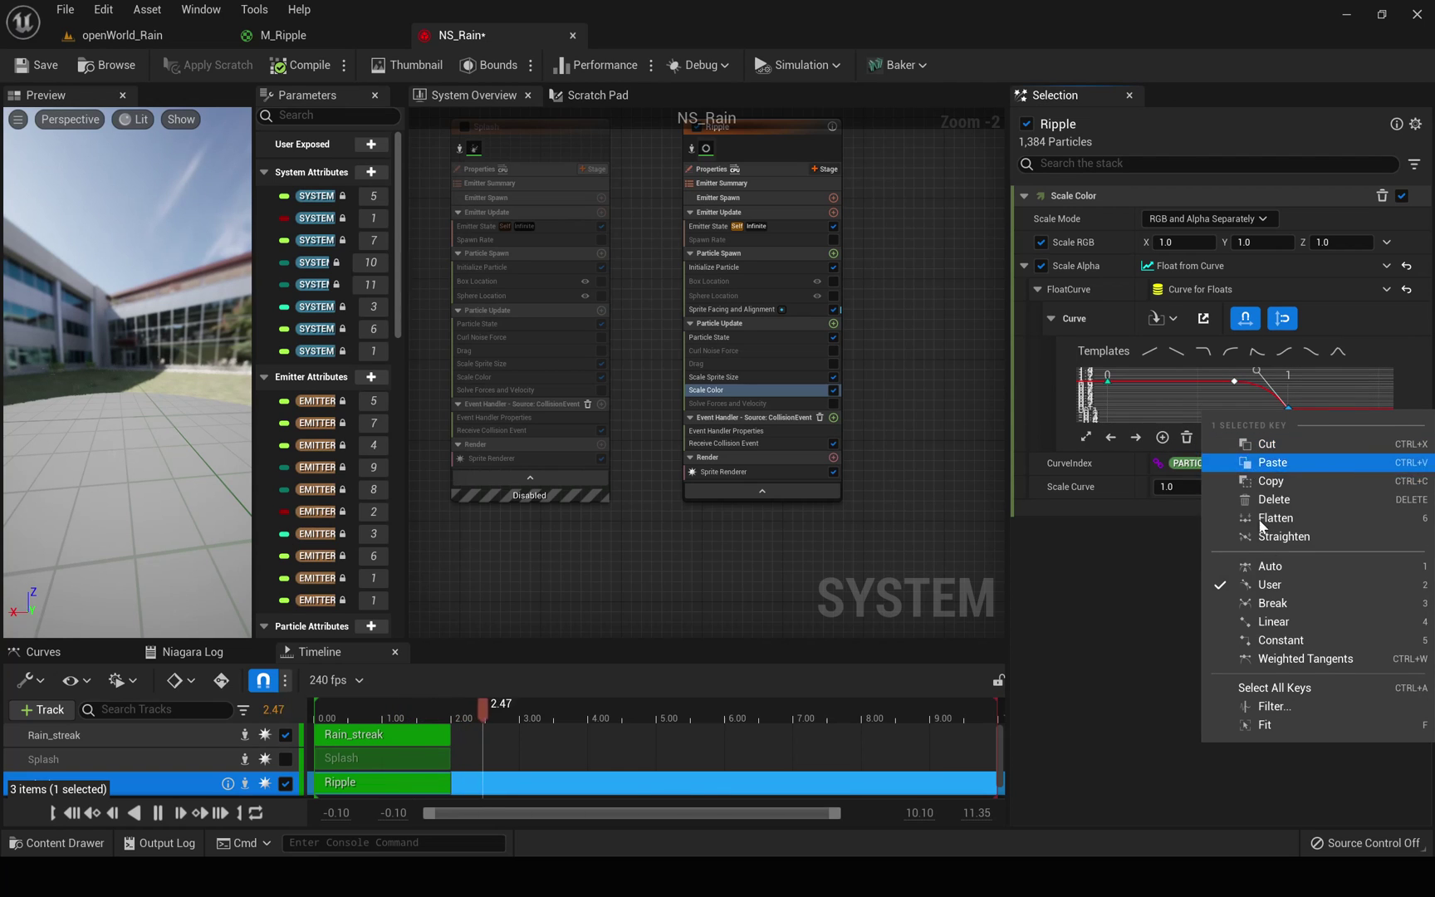
click(1277, 570)
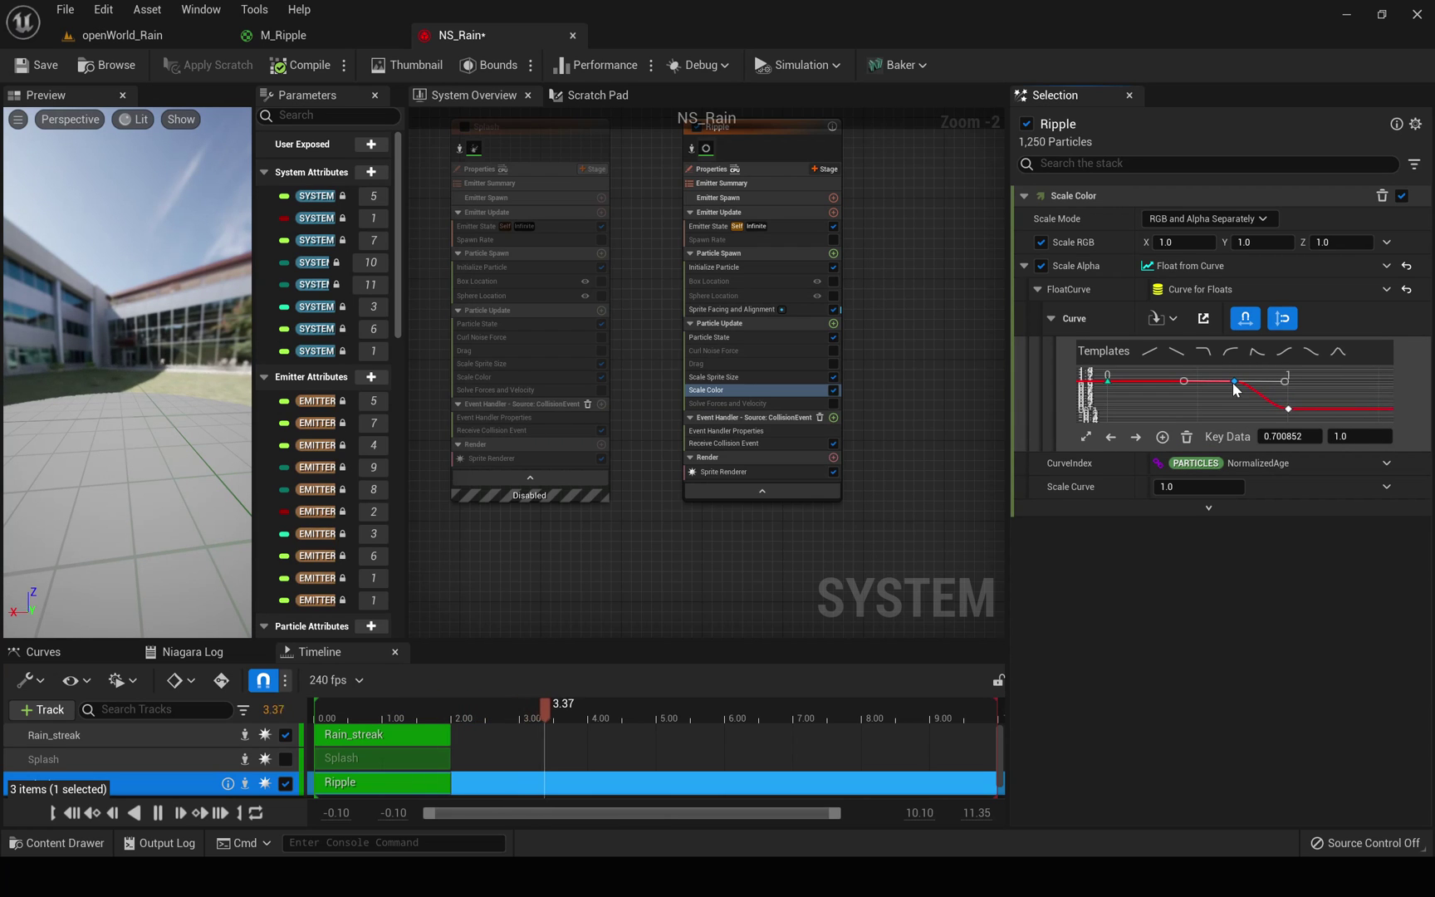
drag(1202, 391, 1197, 381)
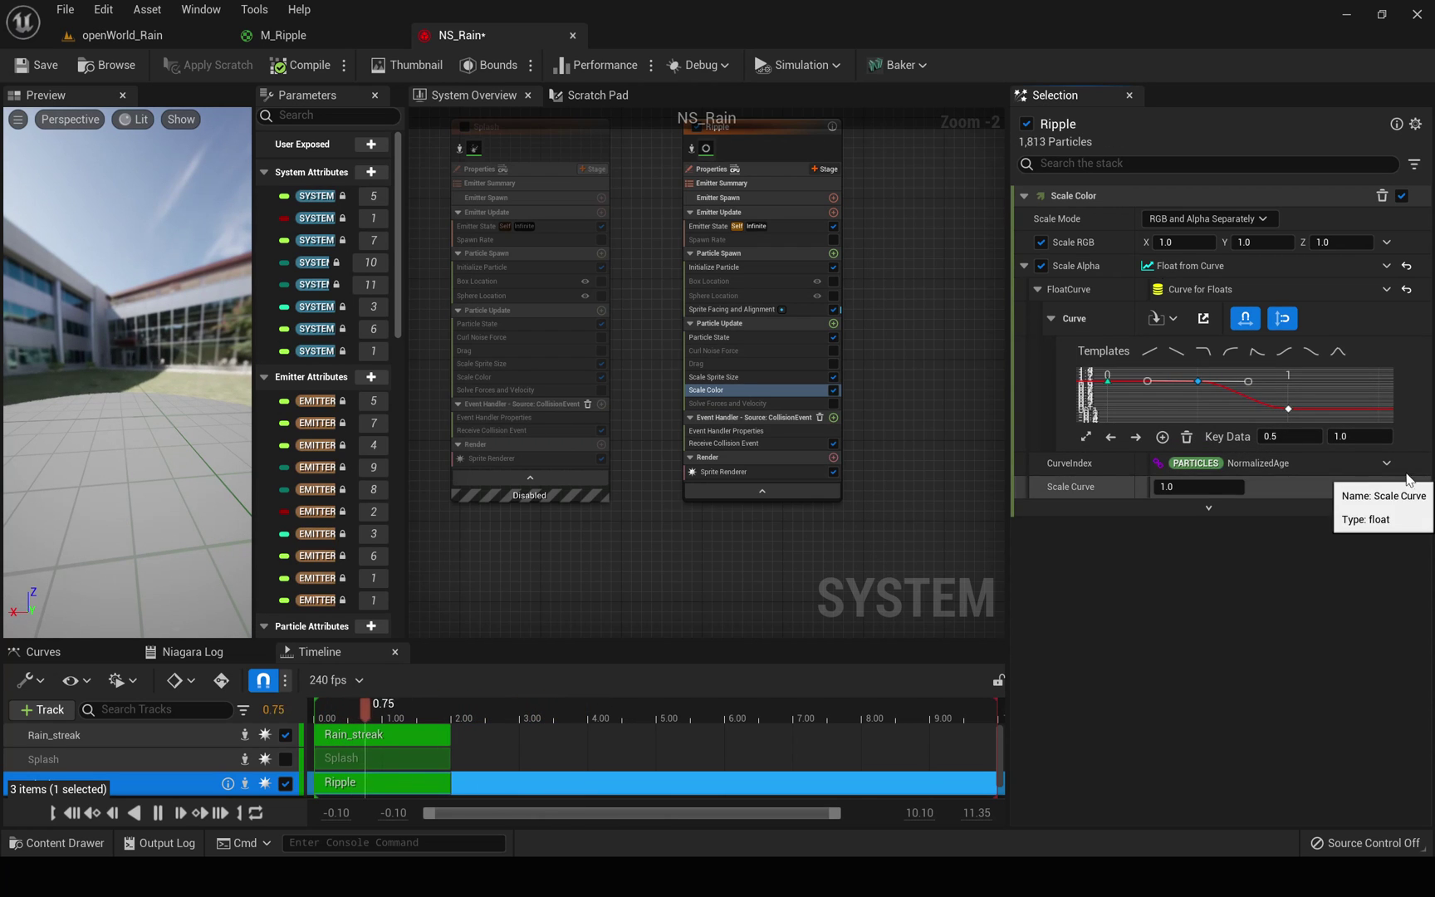
click(126, 39)
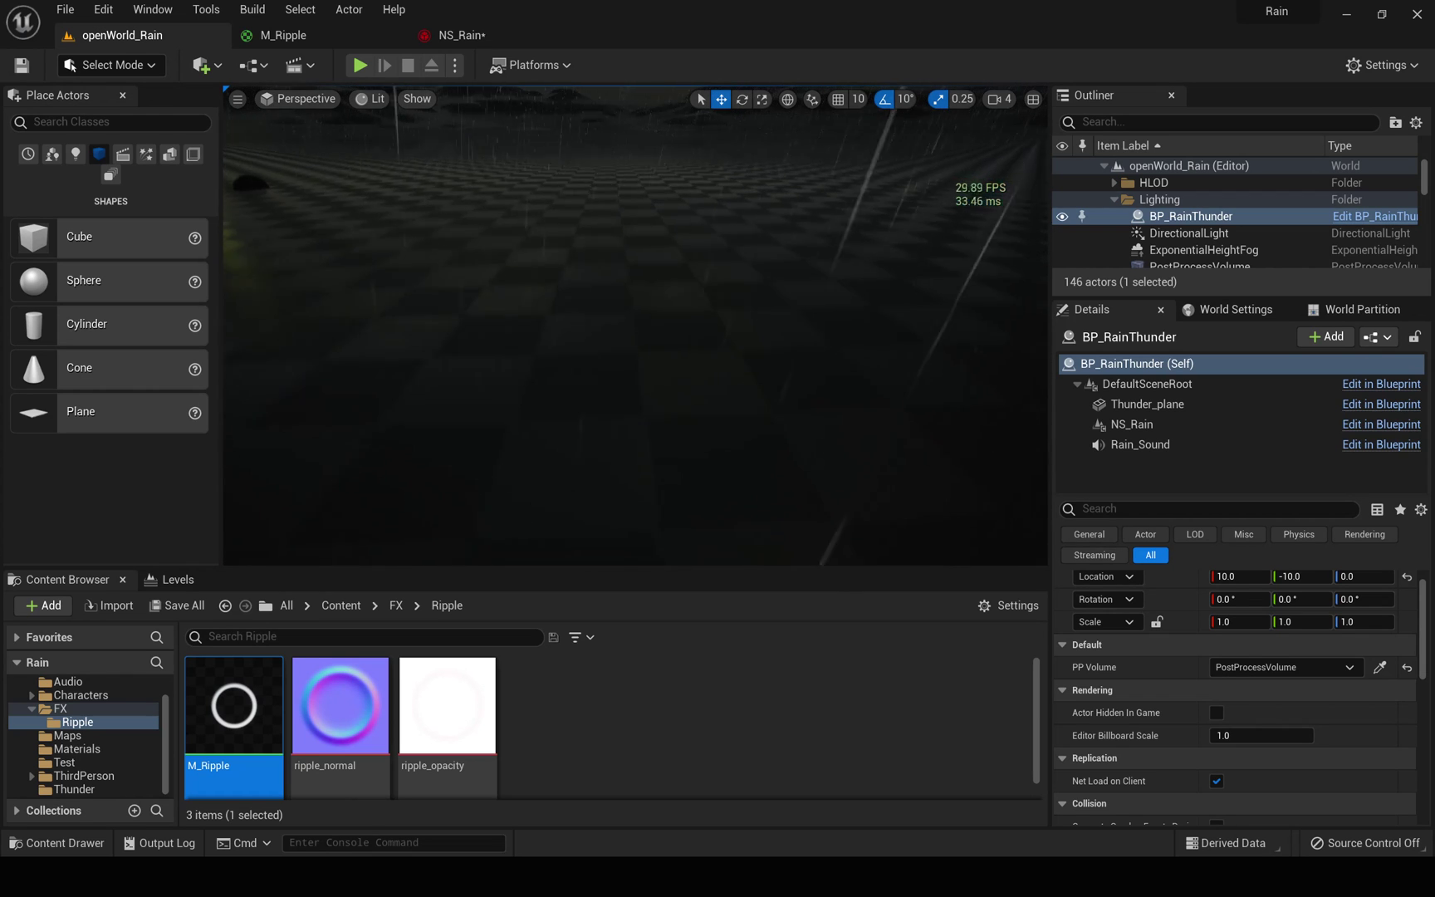
right_drag(594, 322, 565, 336)
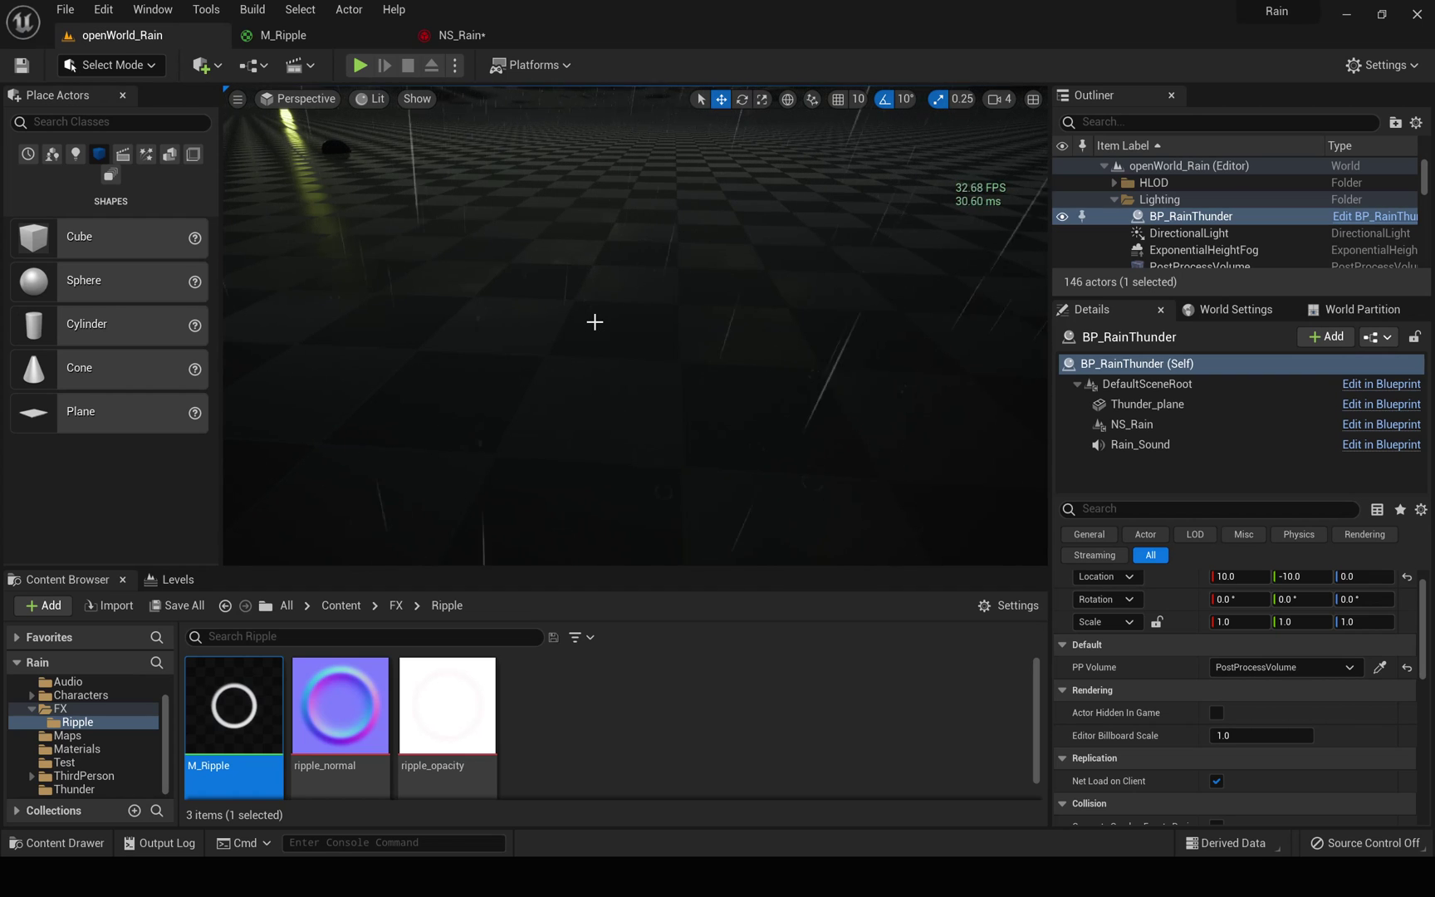
Set the Scale Curve of Ripple's Scale Alpha to 2.0 in NS_Rain and inspect the ripples in the level
click(455, 35)
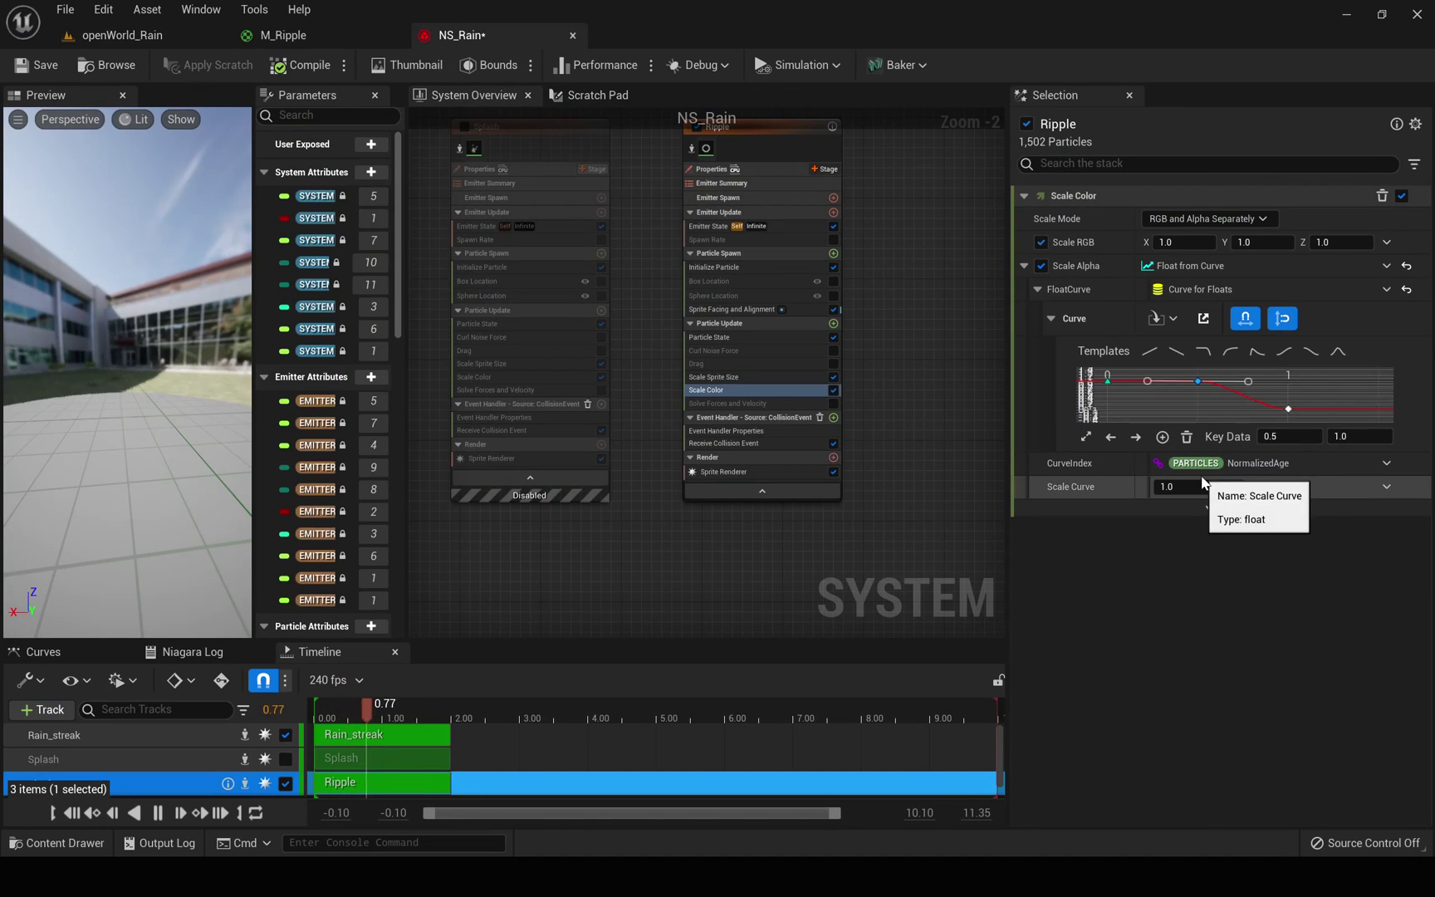
click(1215, 485)
click(1215, 486)
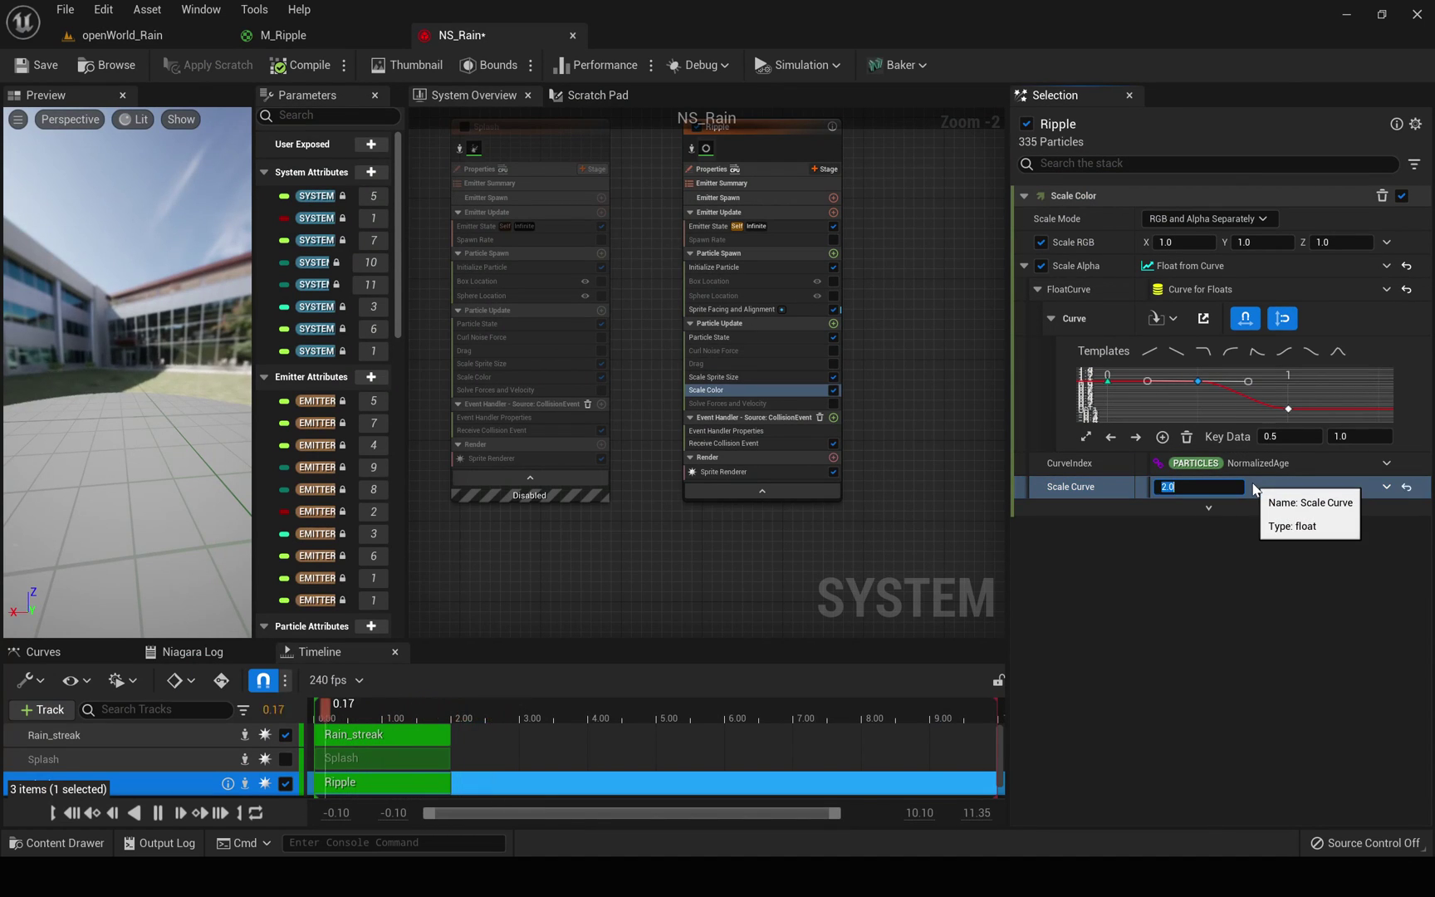
click(133, 37)
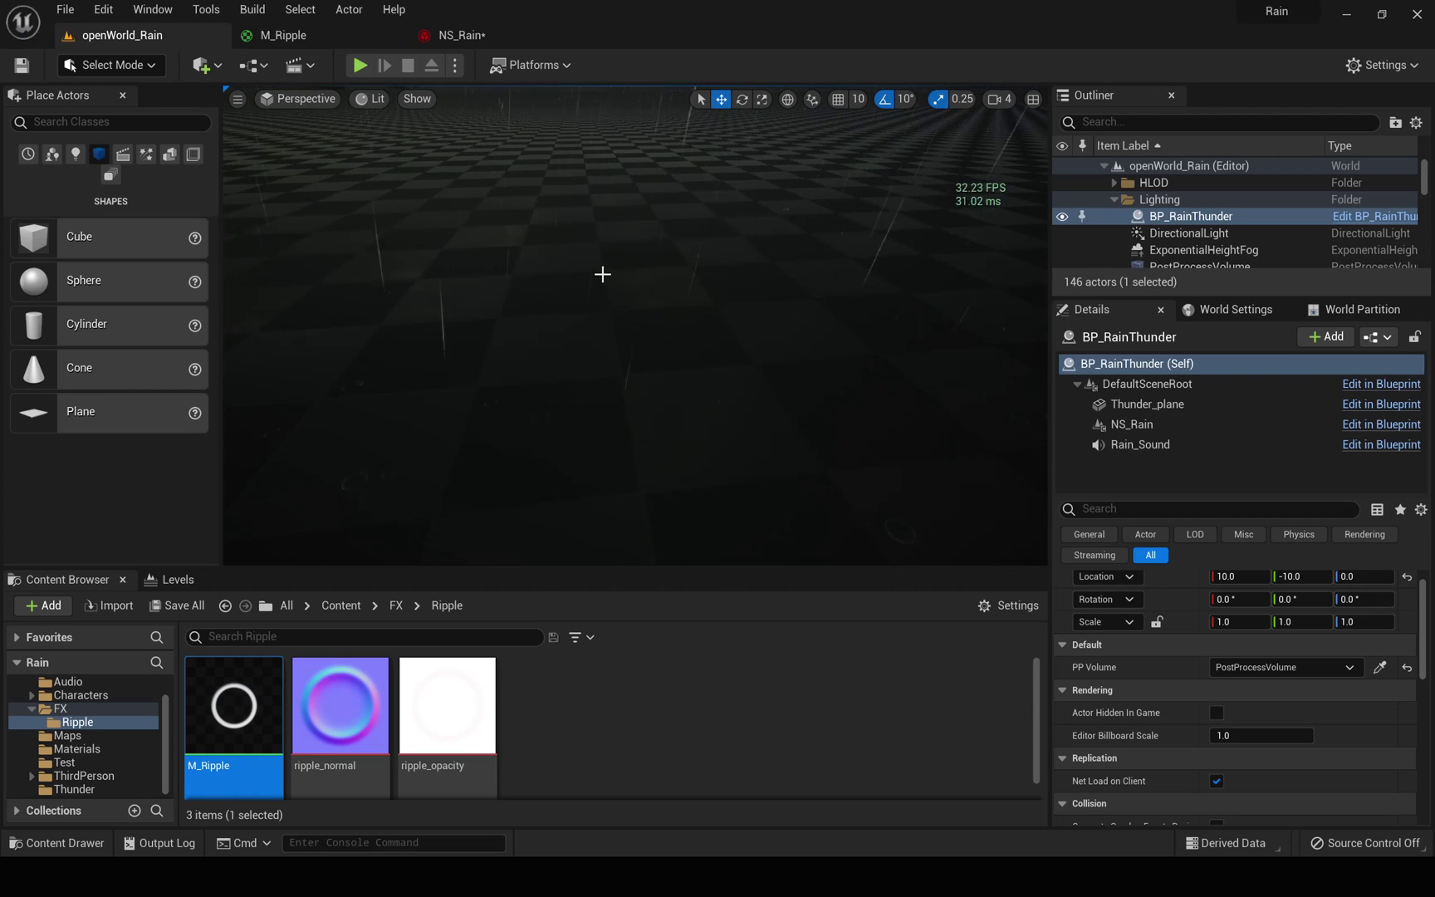
right_drag(666, 312, 698, 320)
Set the Scale Curve of Ripple's Scale Alpha to 4.0 in NS_Rain and inspect the ripples in the level
click(459, 35)
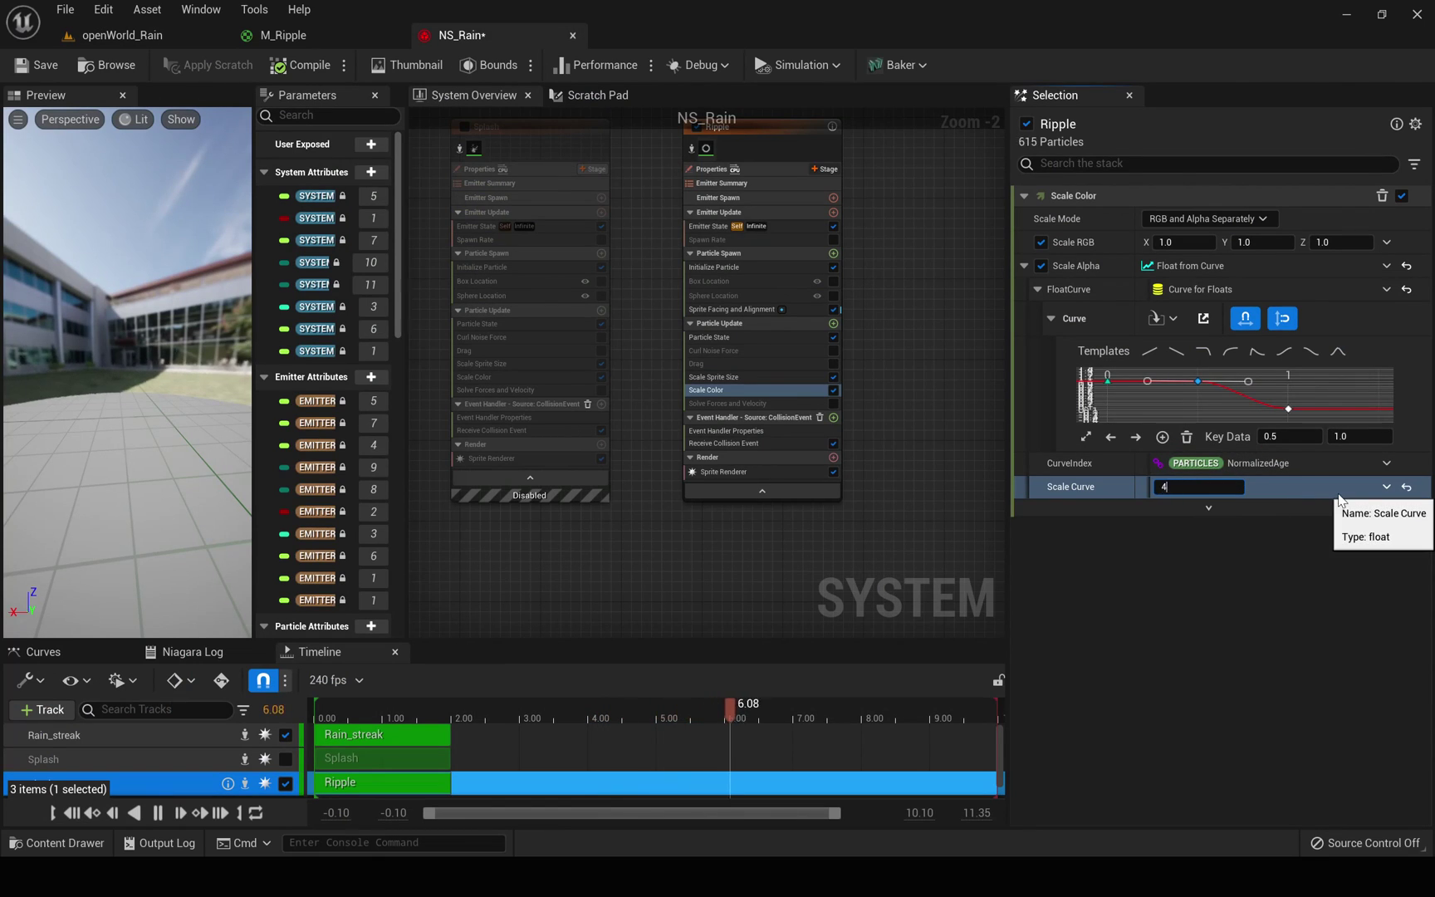
click(122, 35)
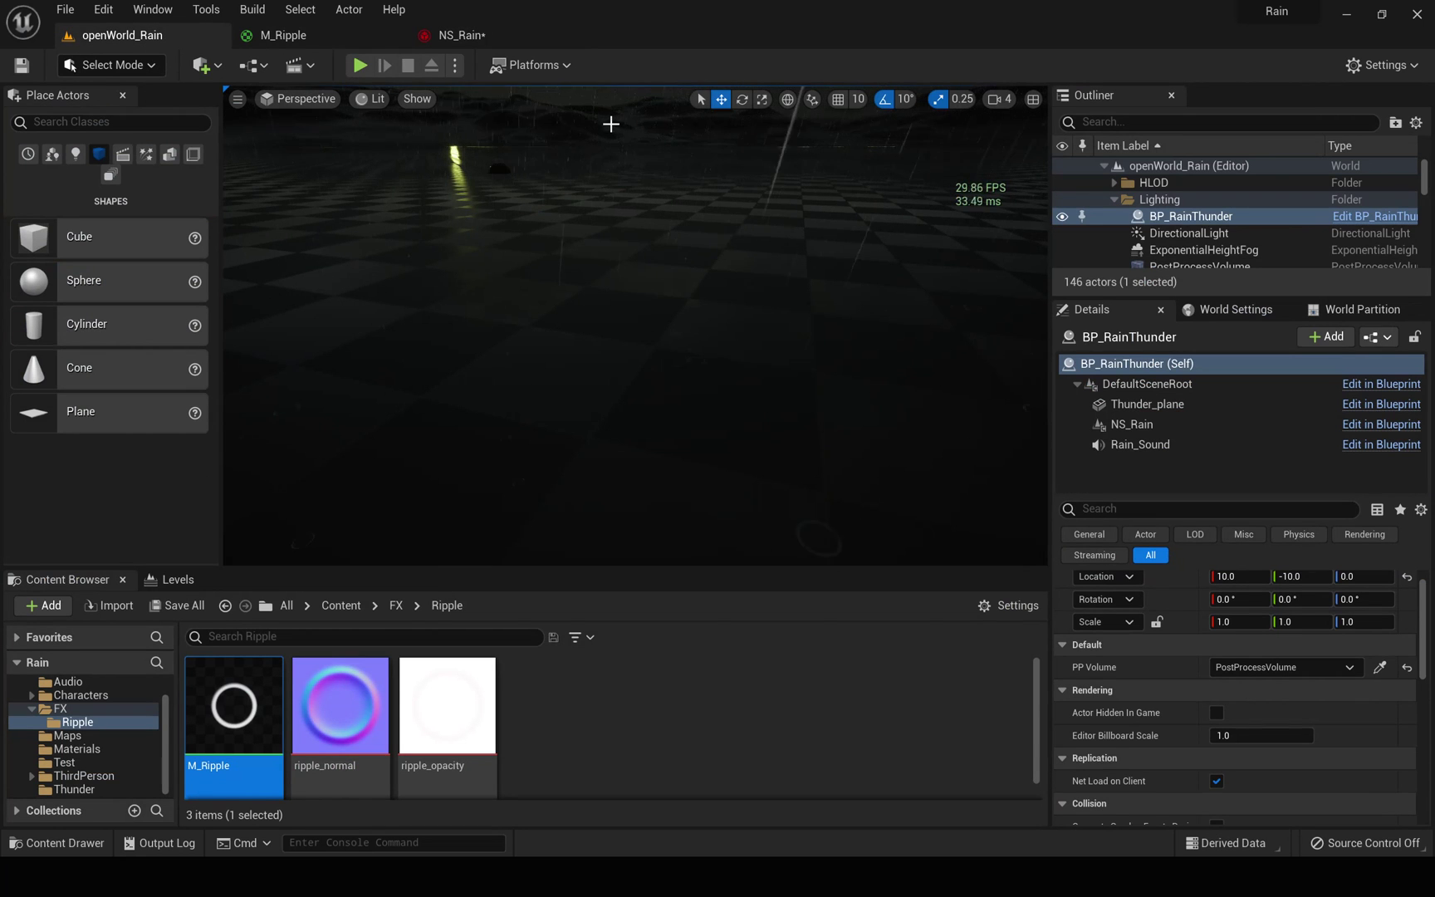
right_drag(642, 219, 651, 222)
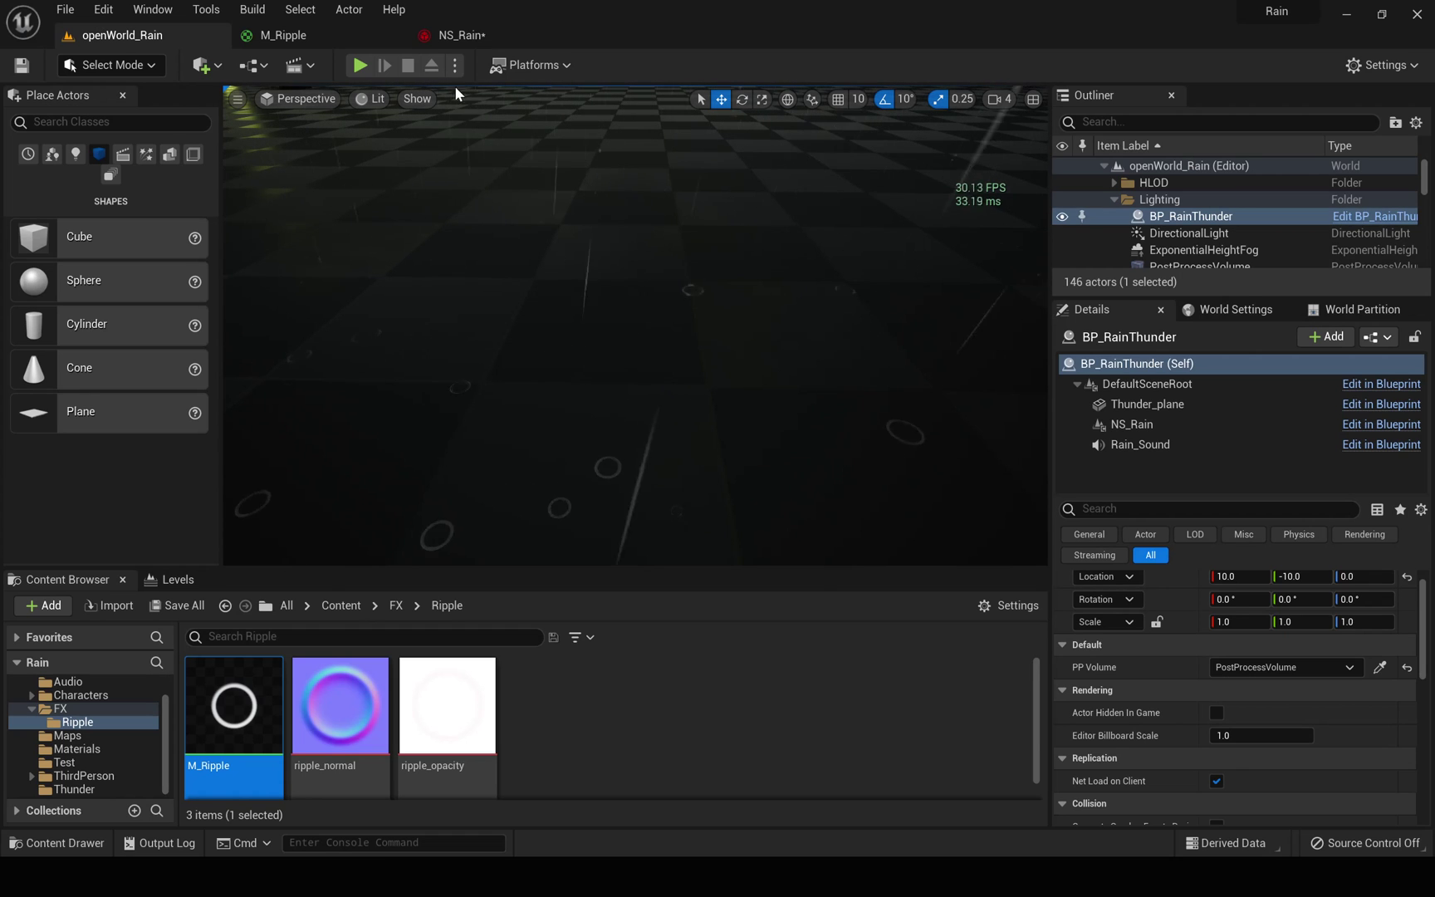
Enable the Splash emitter in NS_Rain and check the splashes together with the ripples in the level
click(433, 35)
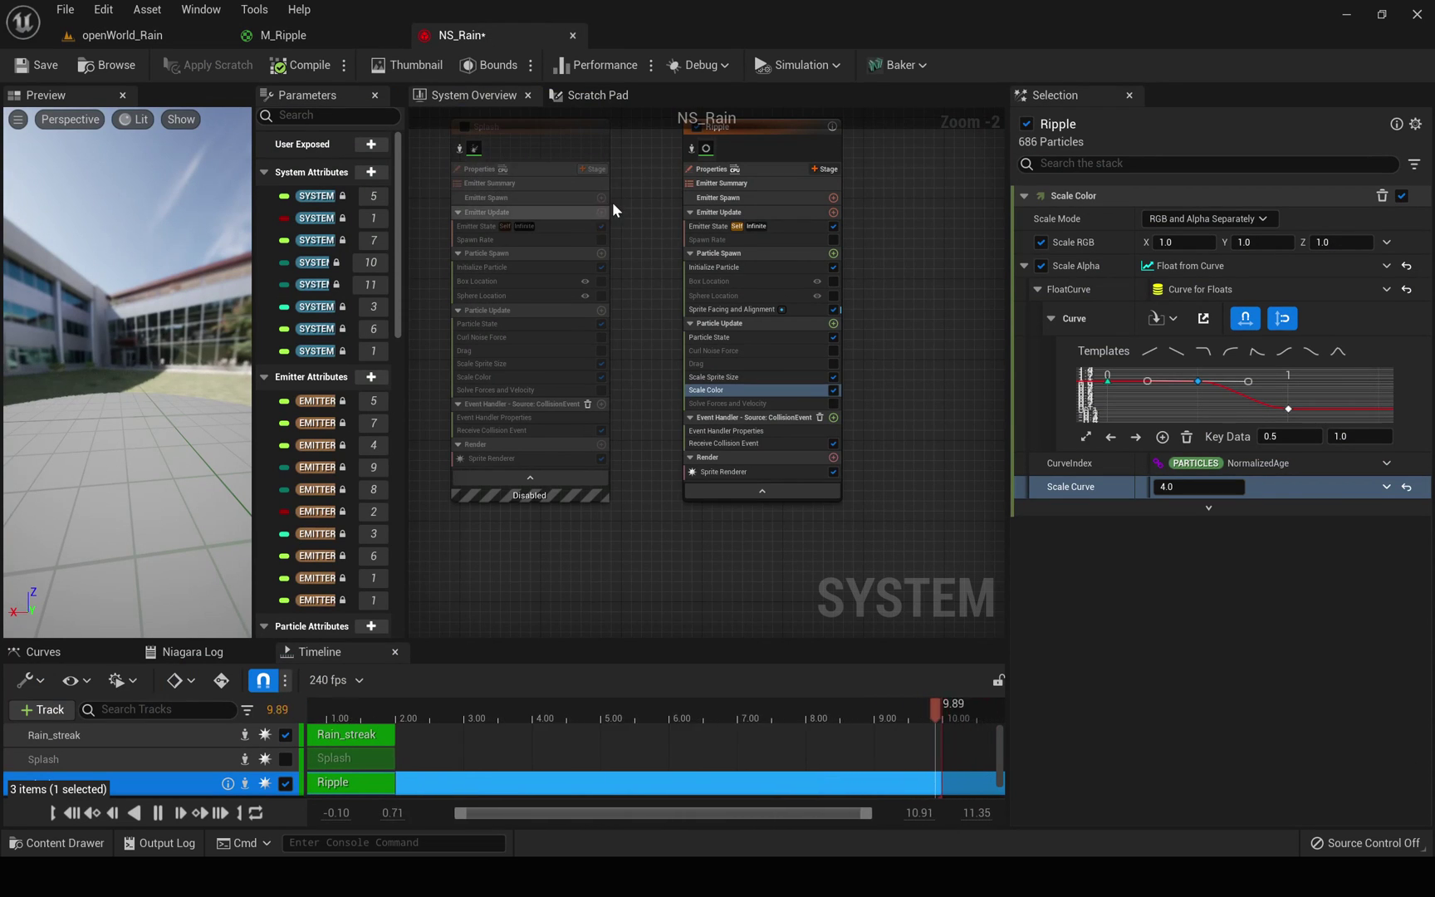
right_drag(613, 202, 658, 313)
click(515, 248)
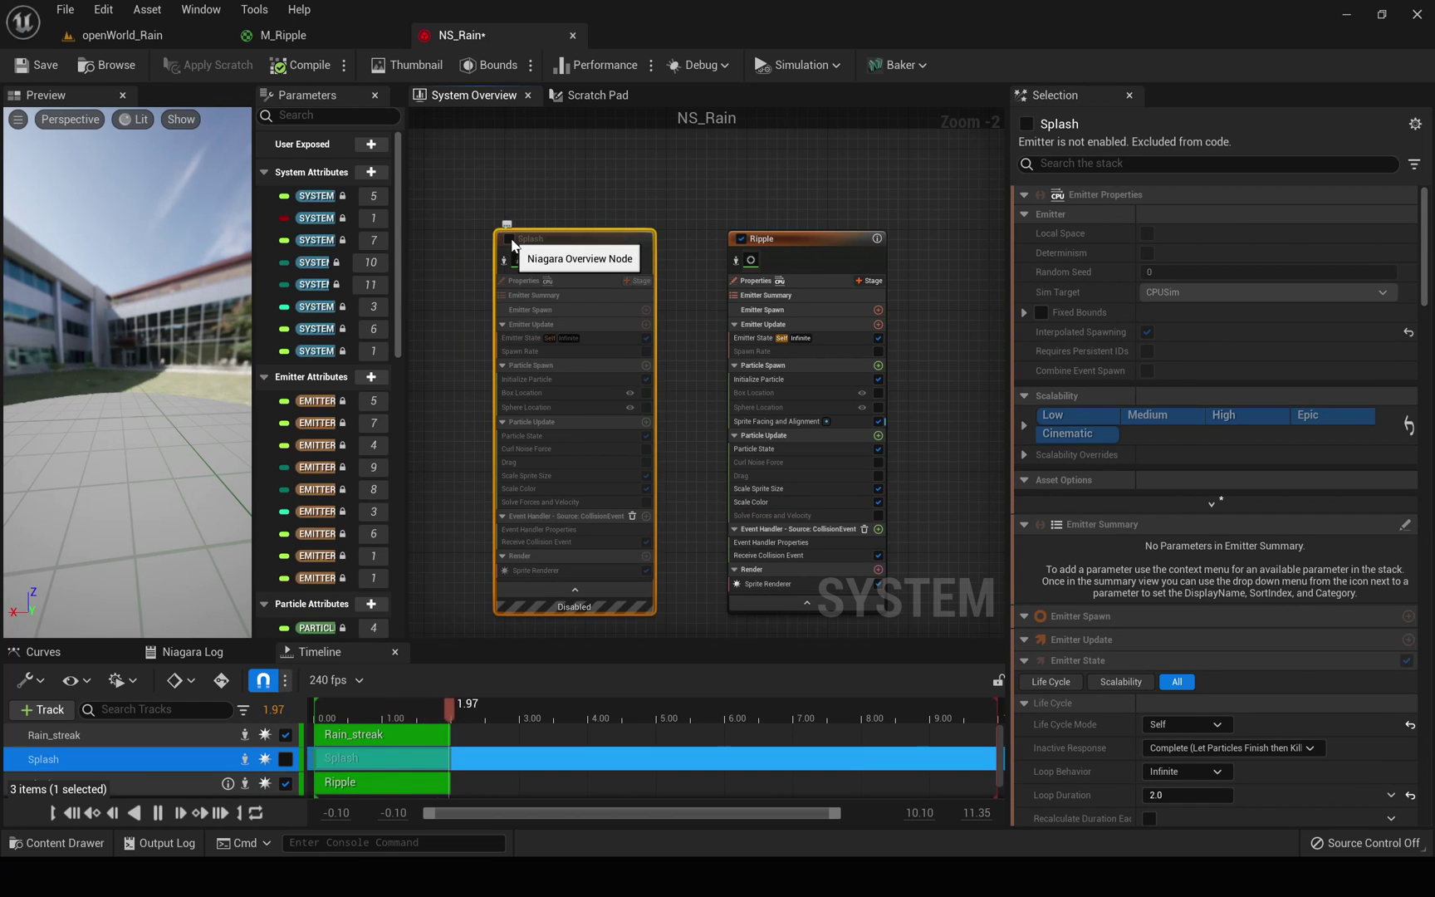
click(510, 239)
click(93, 39)
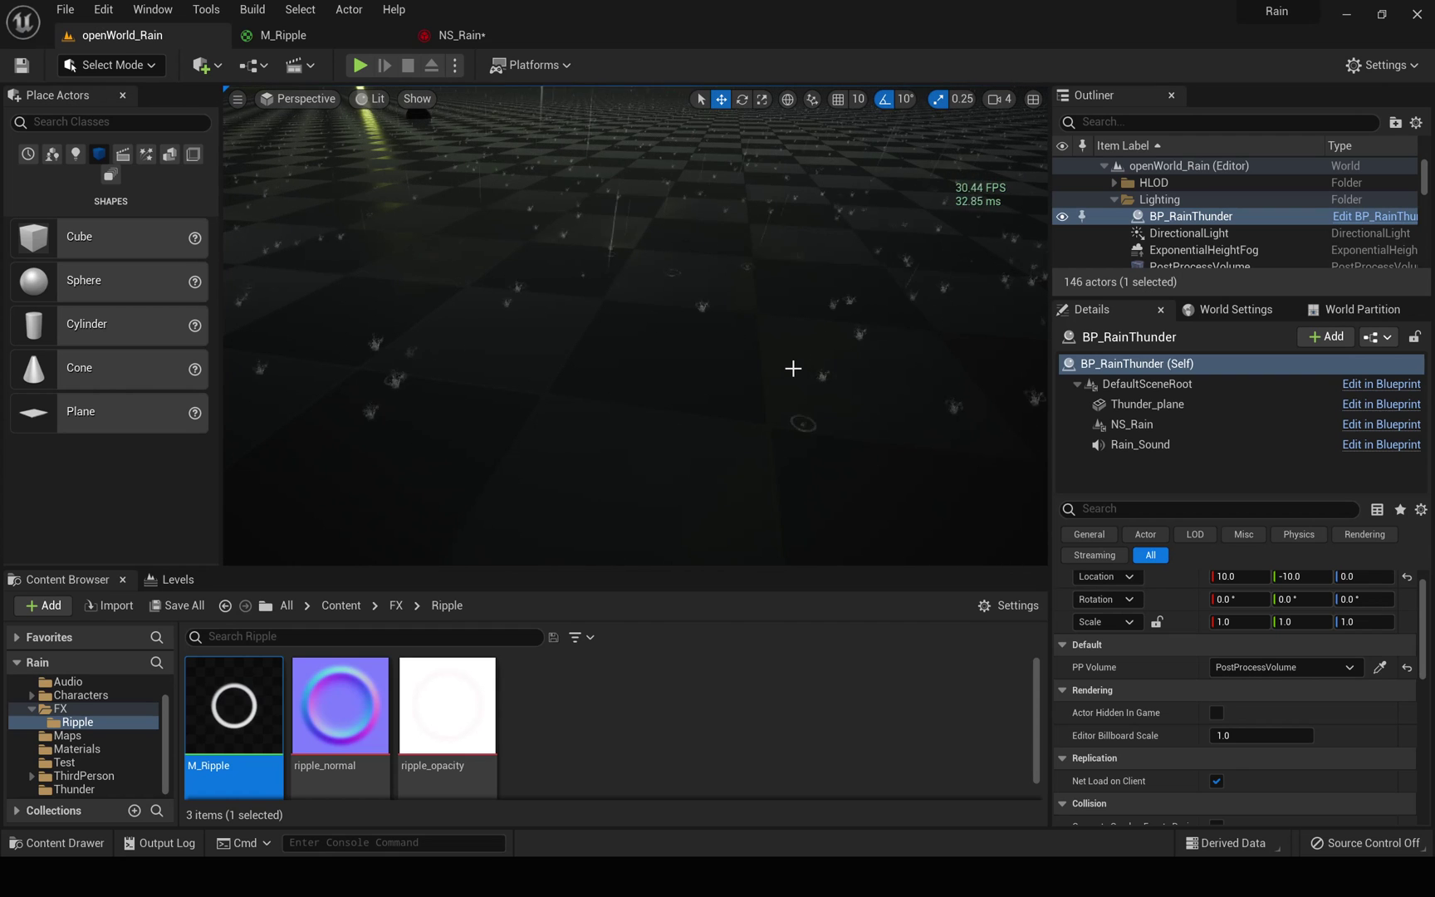
Set Ripple's Initialize Particle lifetime to minimum 0.5 and maximum 0.7, and check the rain in the full-screen level viewport
click(460, 37)
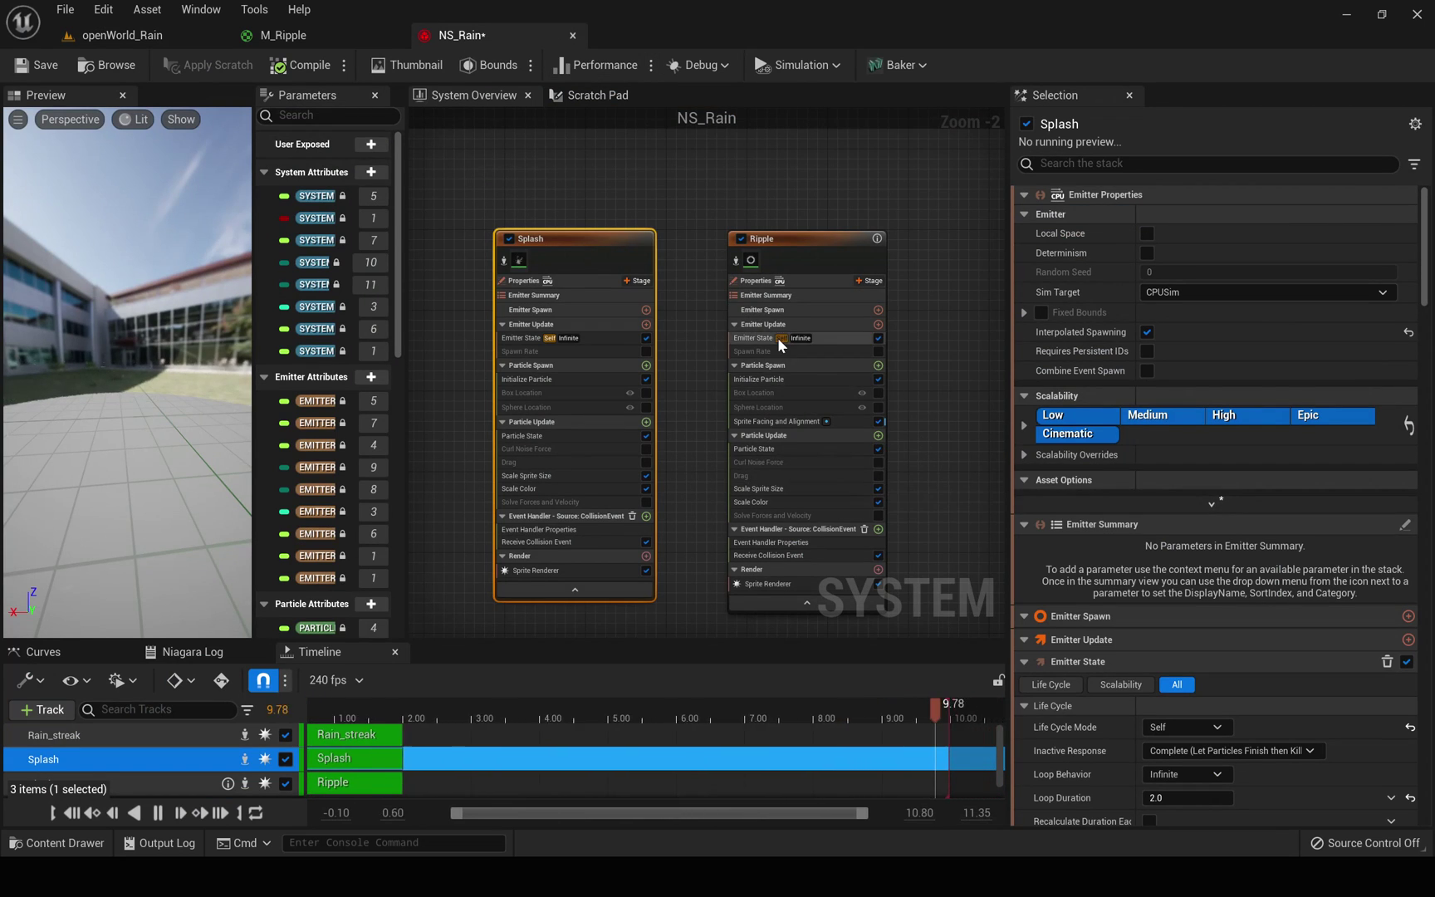
click(781, 379)
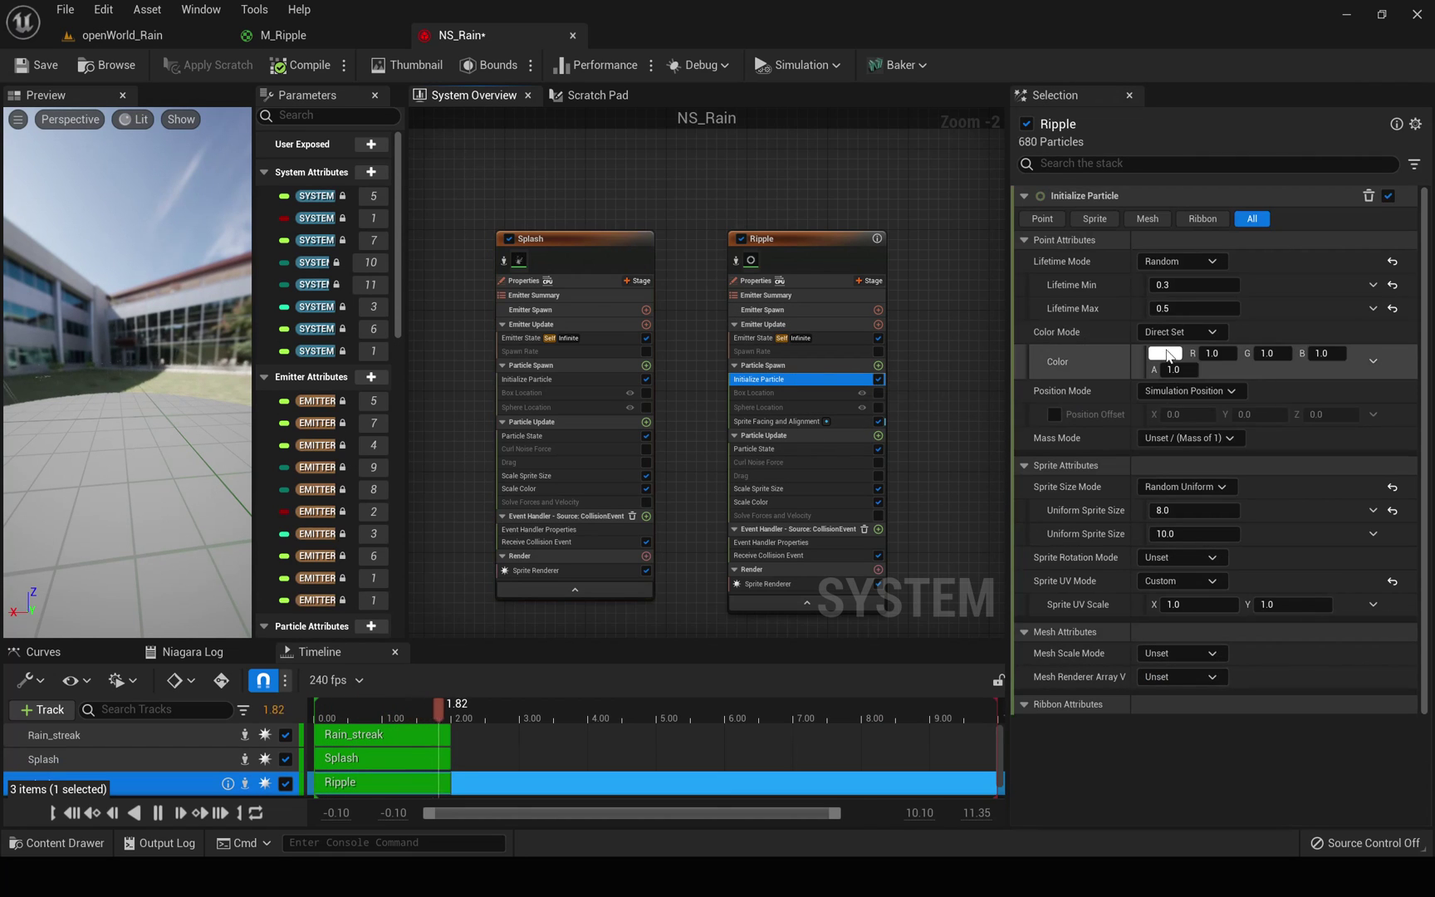
click(1206, 285)
text(.5)
key(Tab)
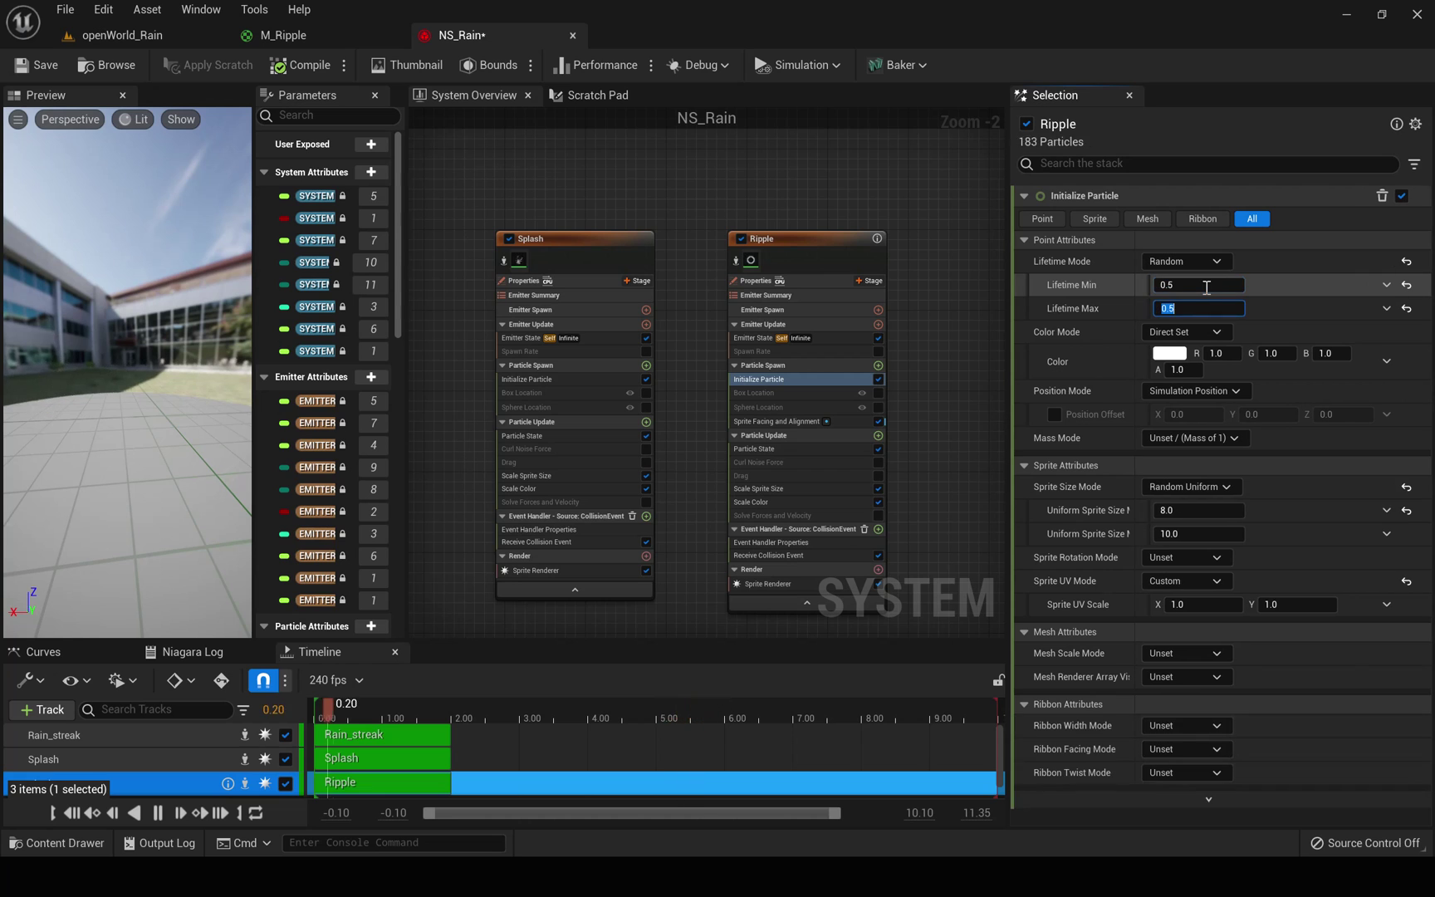
text(.7)
key(Return)
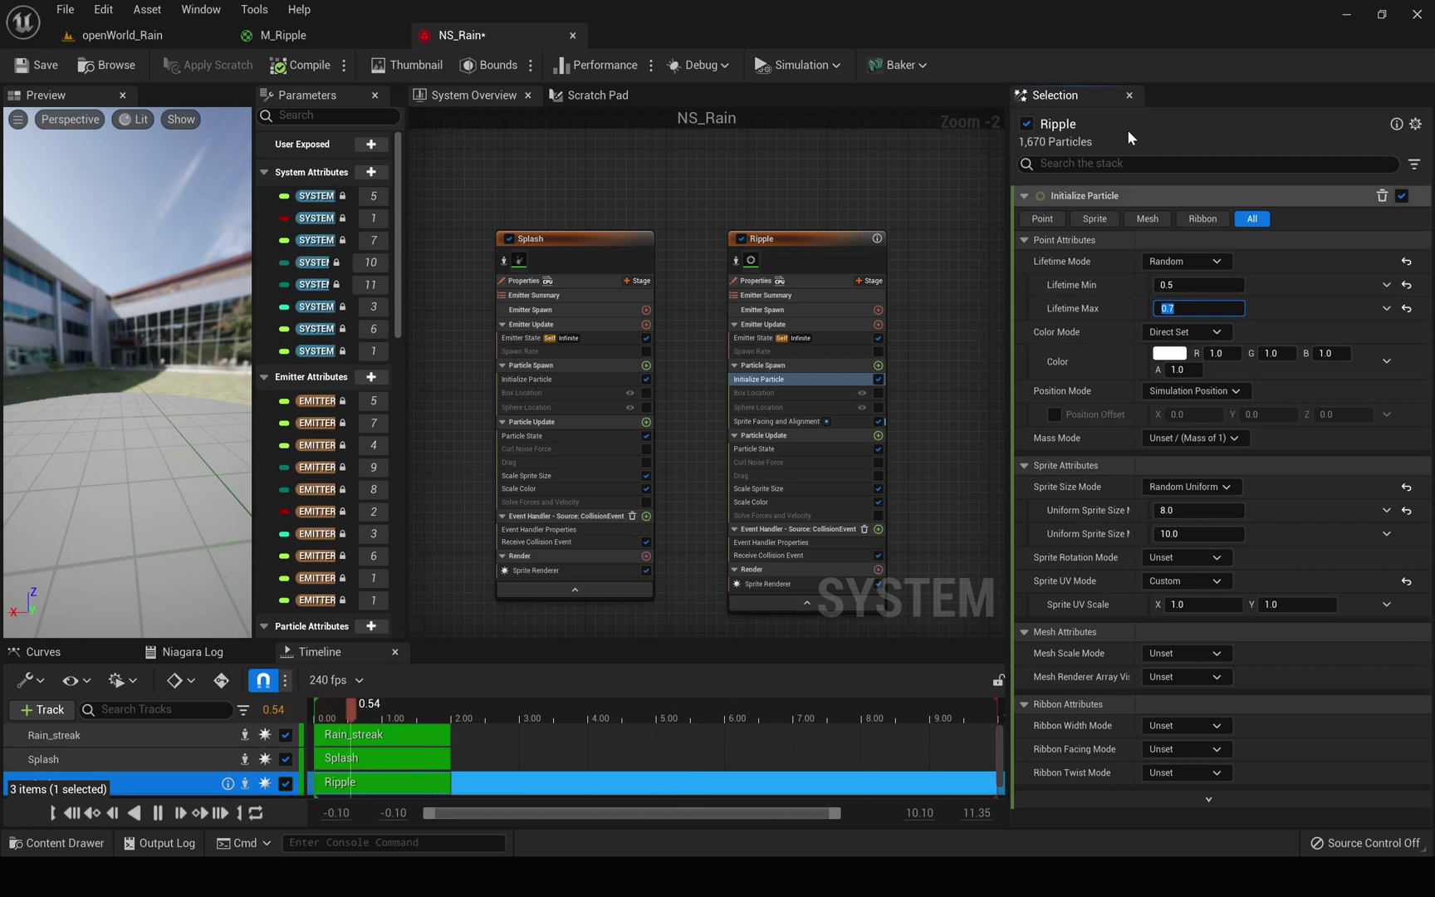
click(174, 38)
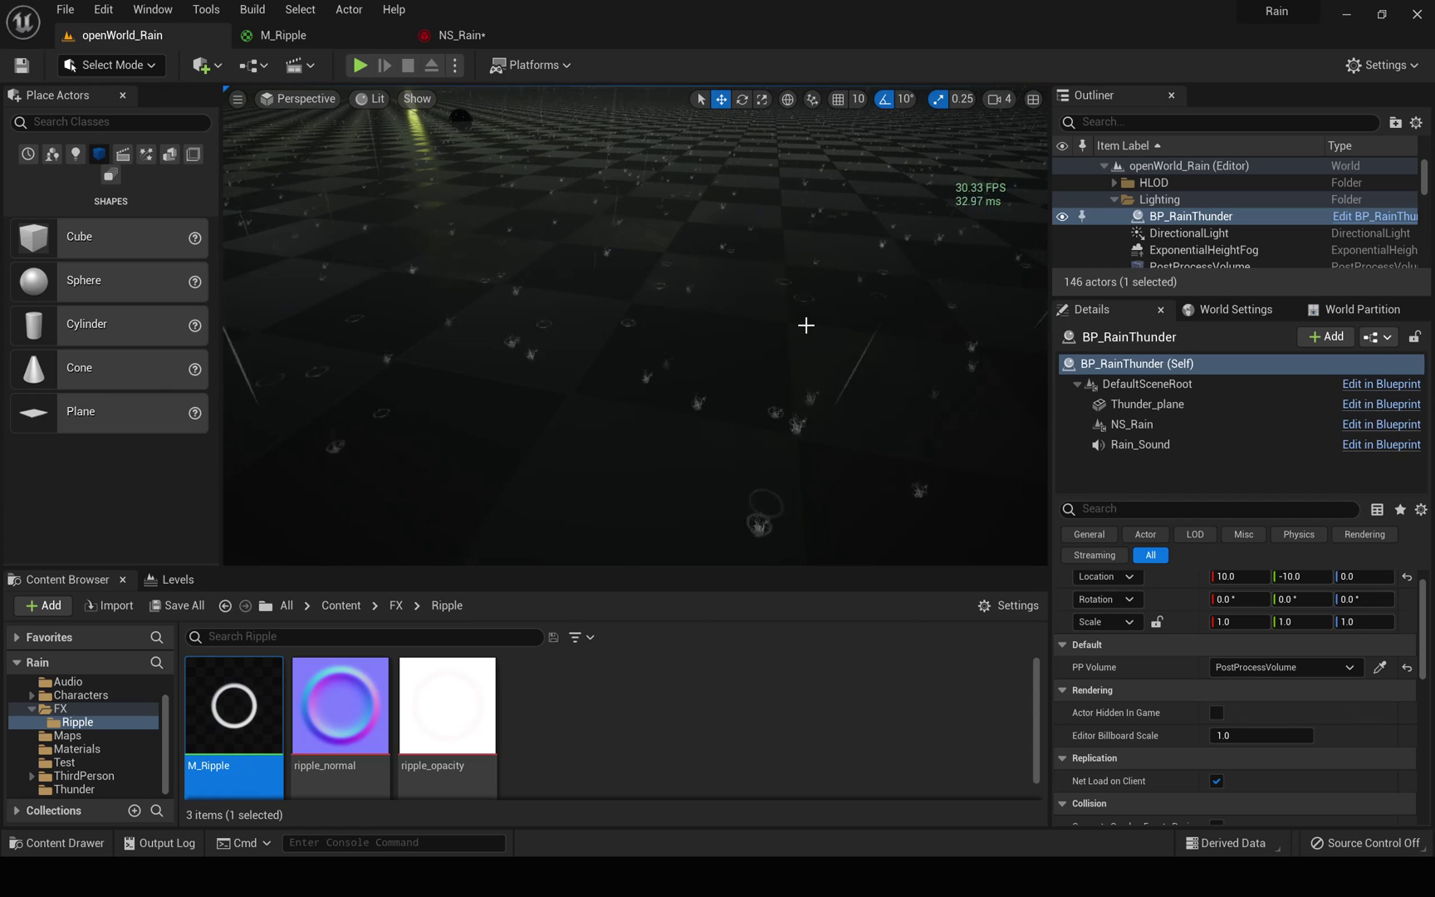
key(F11)
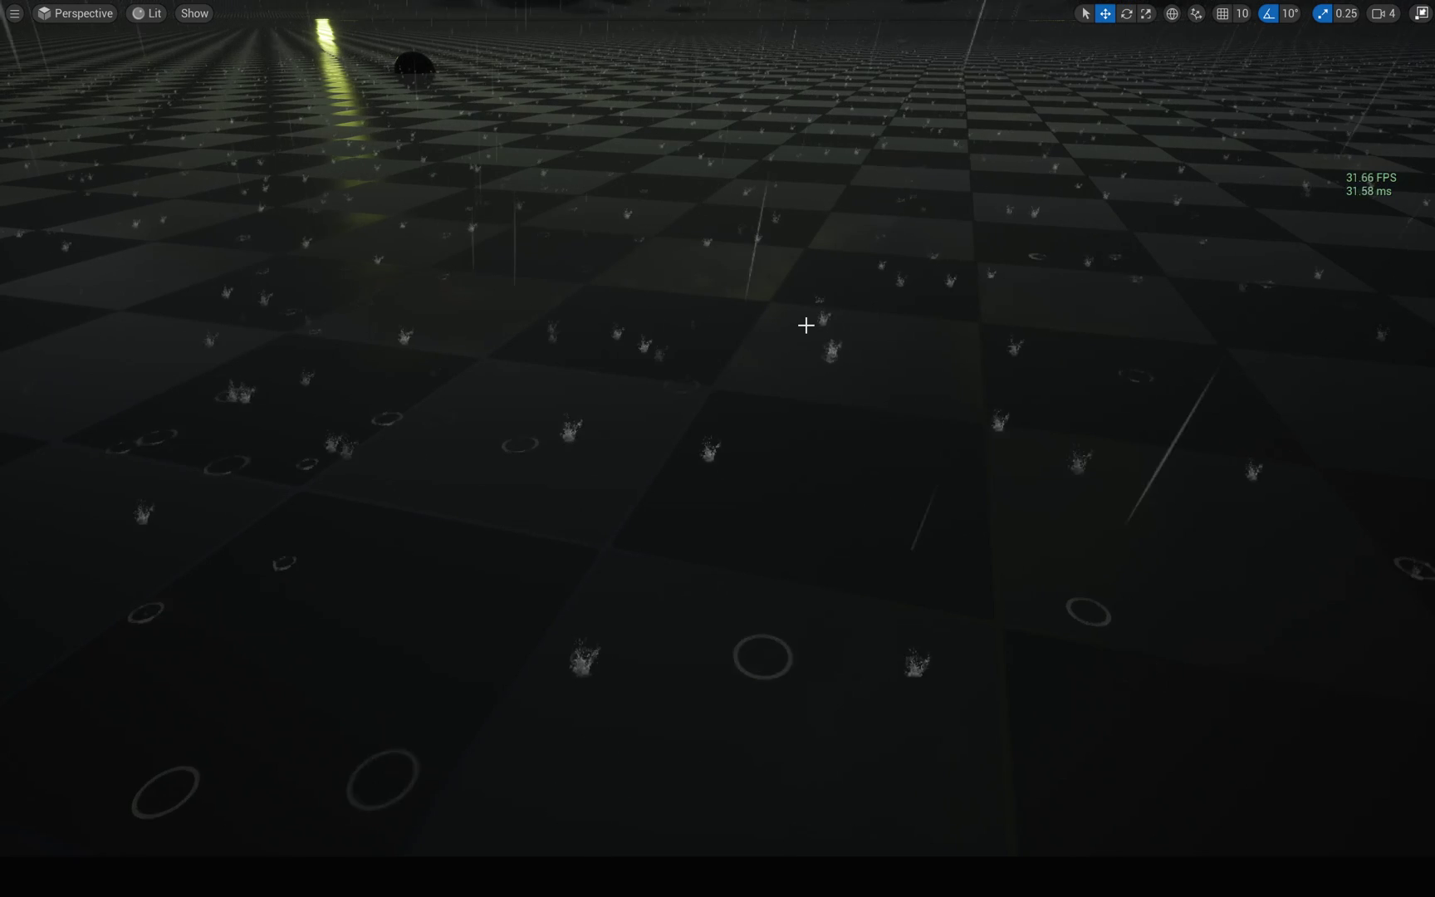
key(F11)
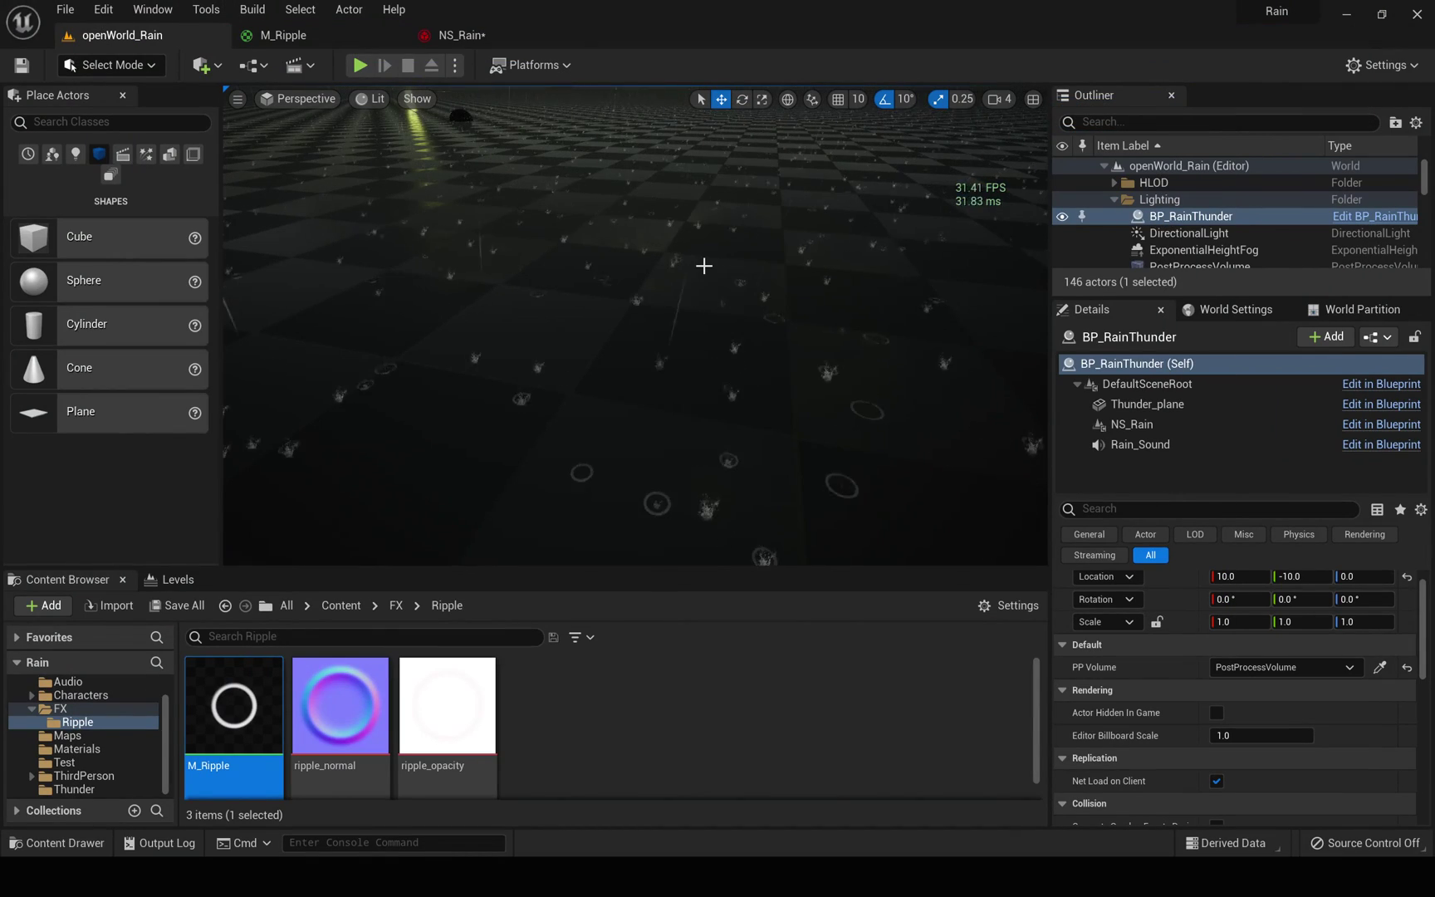
Move the middle key of Ripple's Scale Alpha curve to time 0.6 at value 1.05 and check the ripples in the level
click(465, 35)
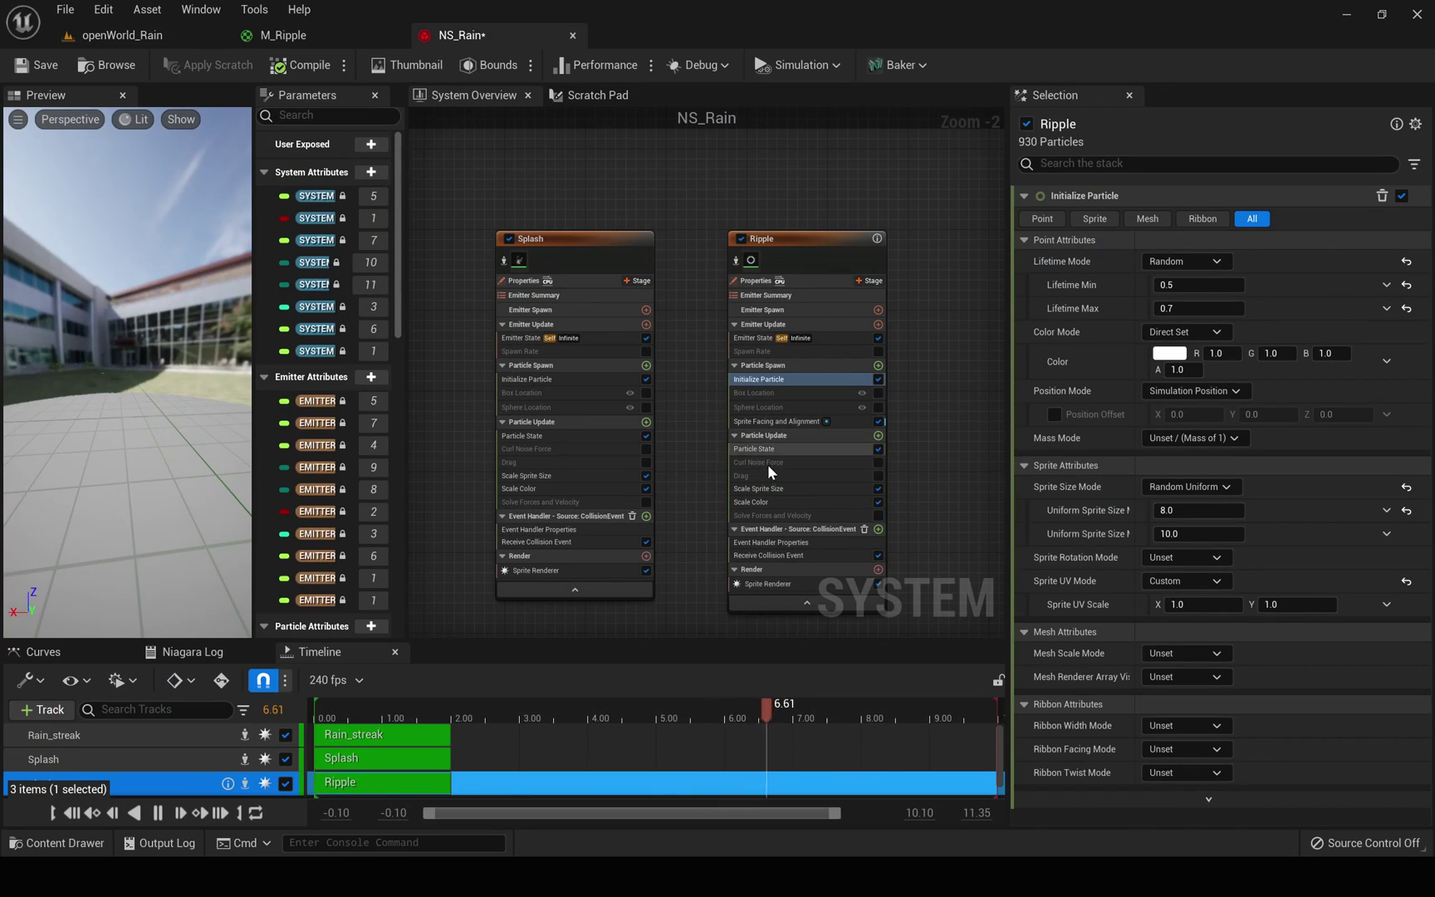
click(778, 490)
click(752, 503)
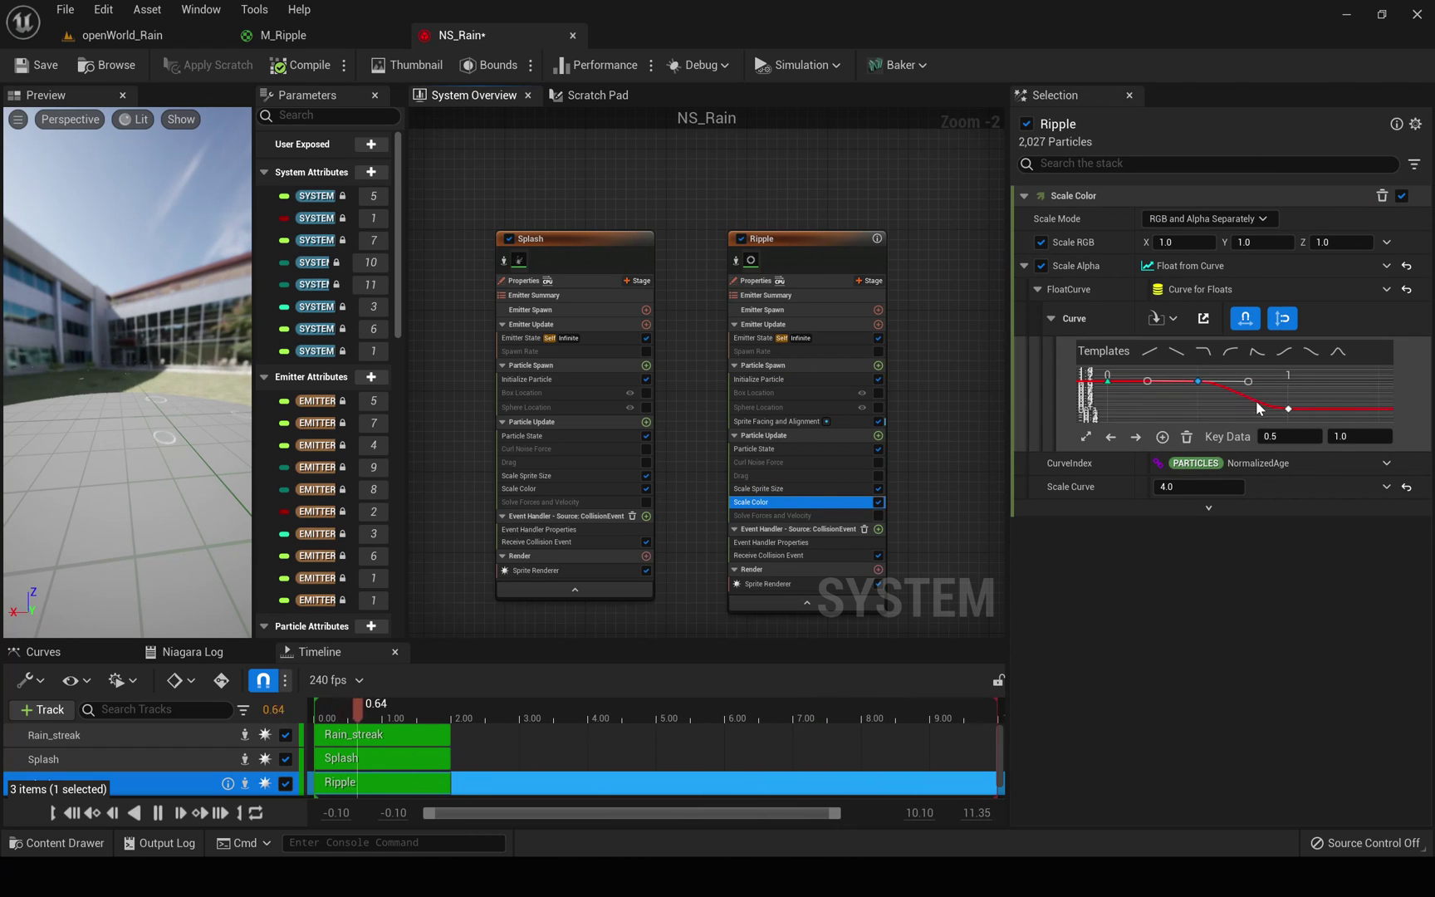
click(1196, 383)
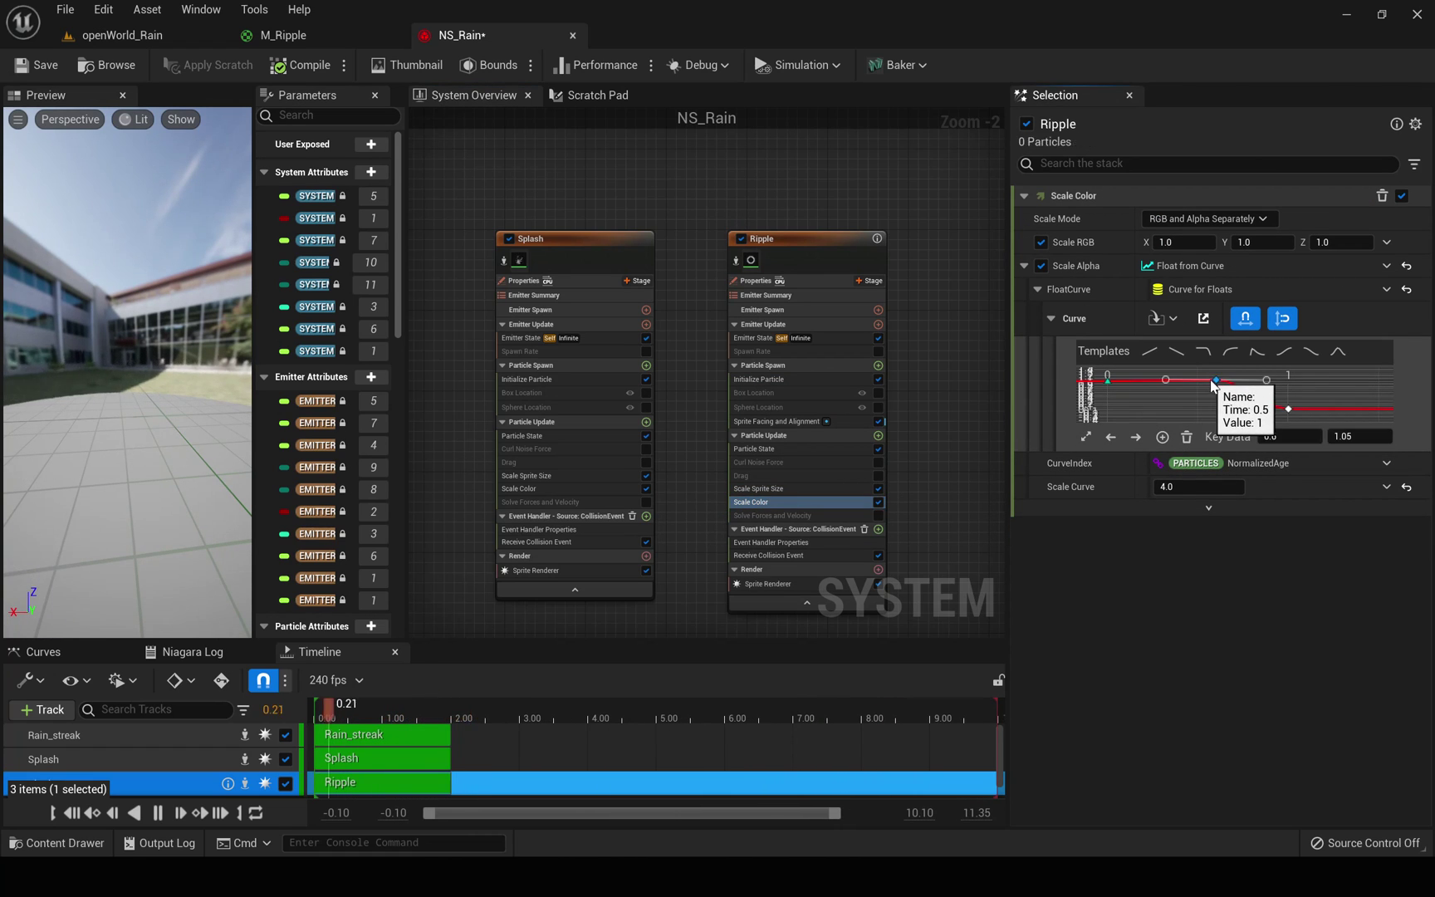
click(137, 35)
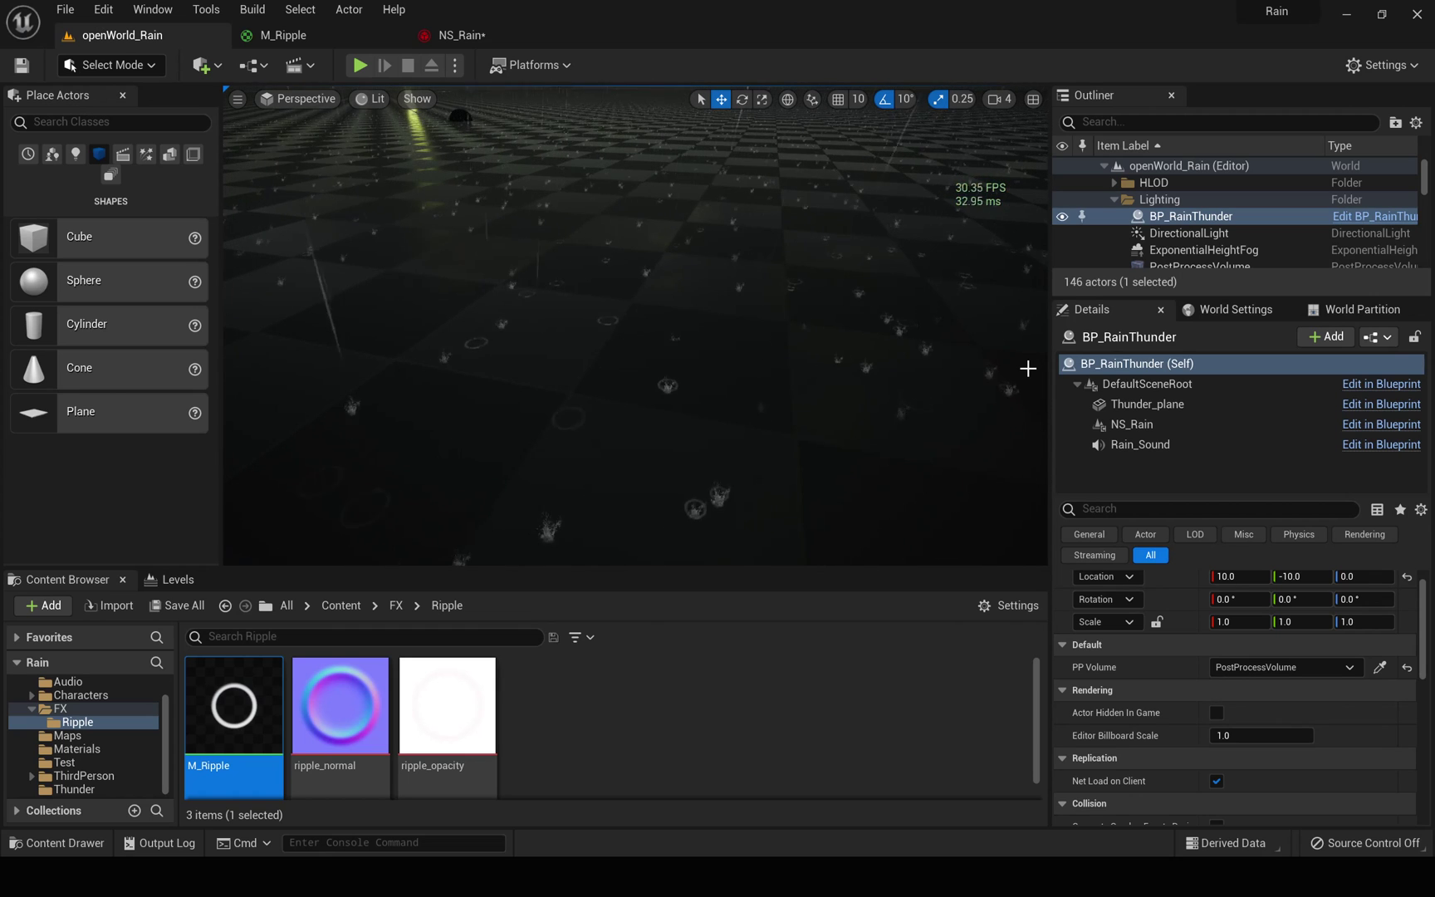
Move the middle key of Ripple's Scale Alpha curve to time 0.1 at value 1.1 and check the ripples in the level
click(455, 36)
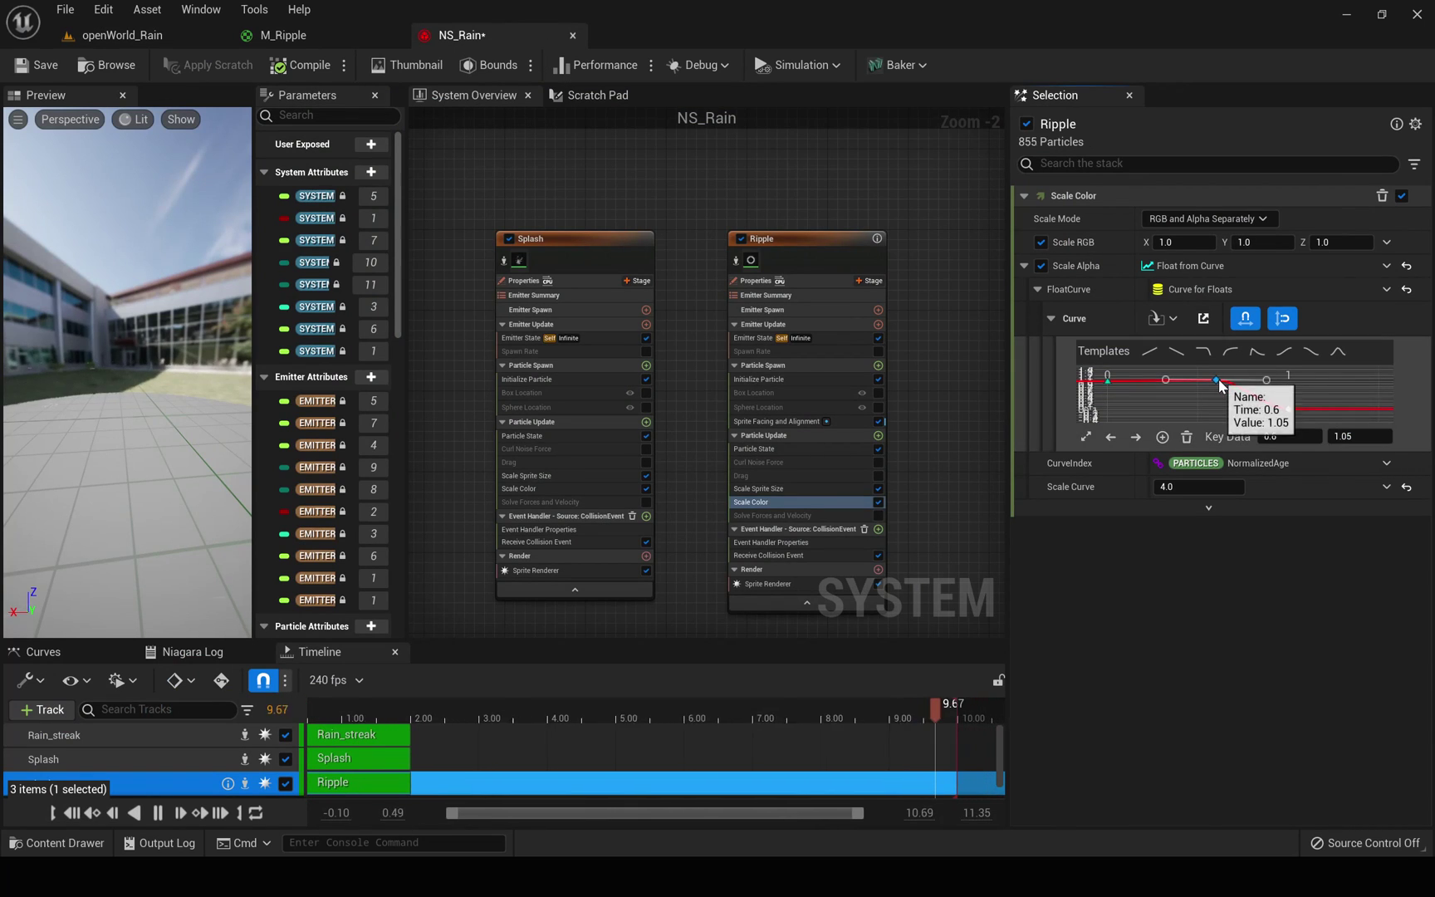
drag(1217, 379, 1150, 382)
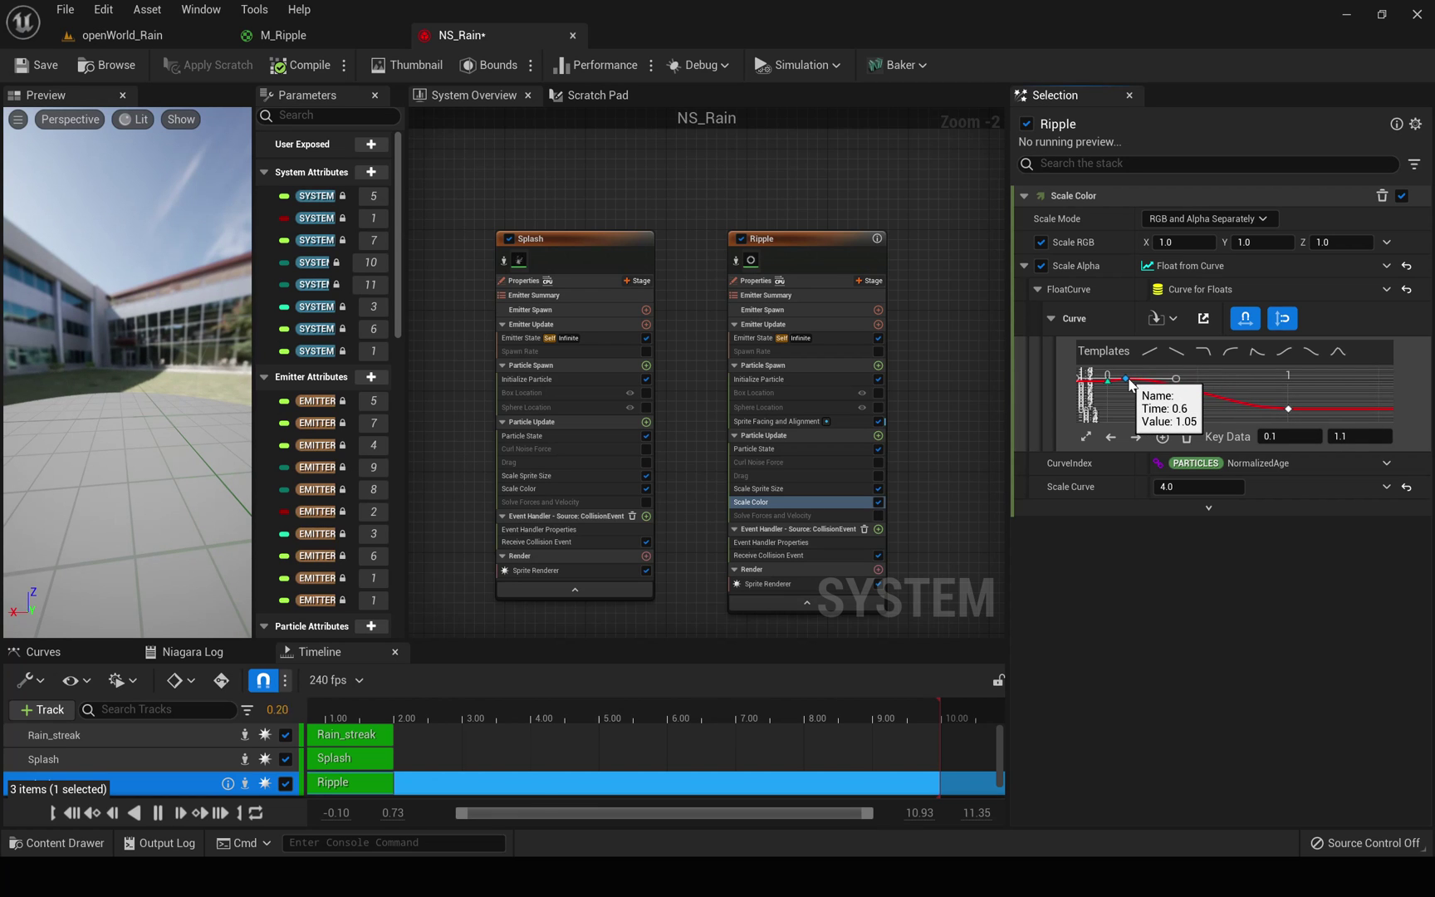
click(122, 34)
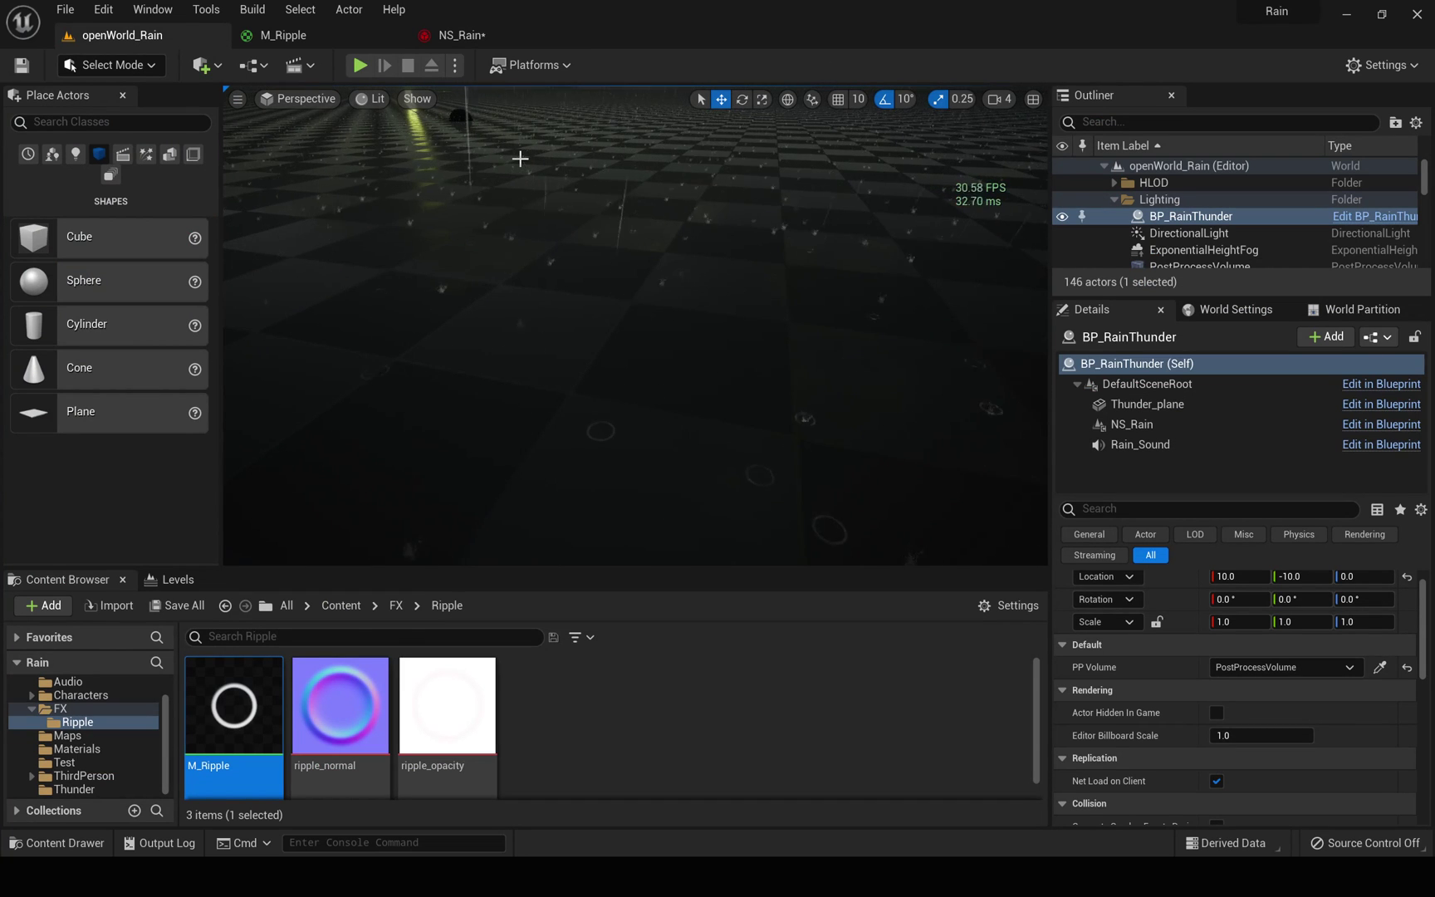
Playtest the level full-screen, walking the character forward to examine the rain, splashes and ripples, and end the play session
right_drag(822, 376, 823, 353)
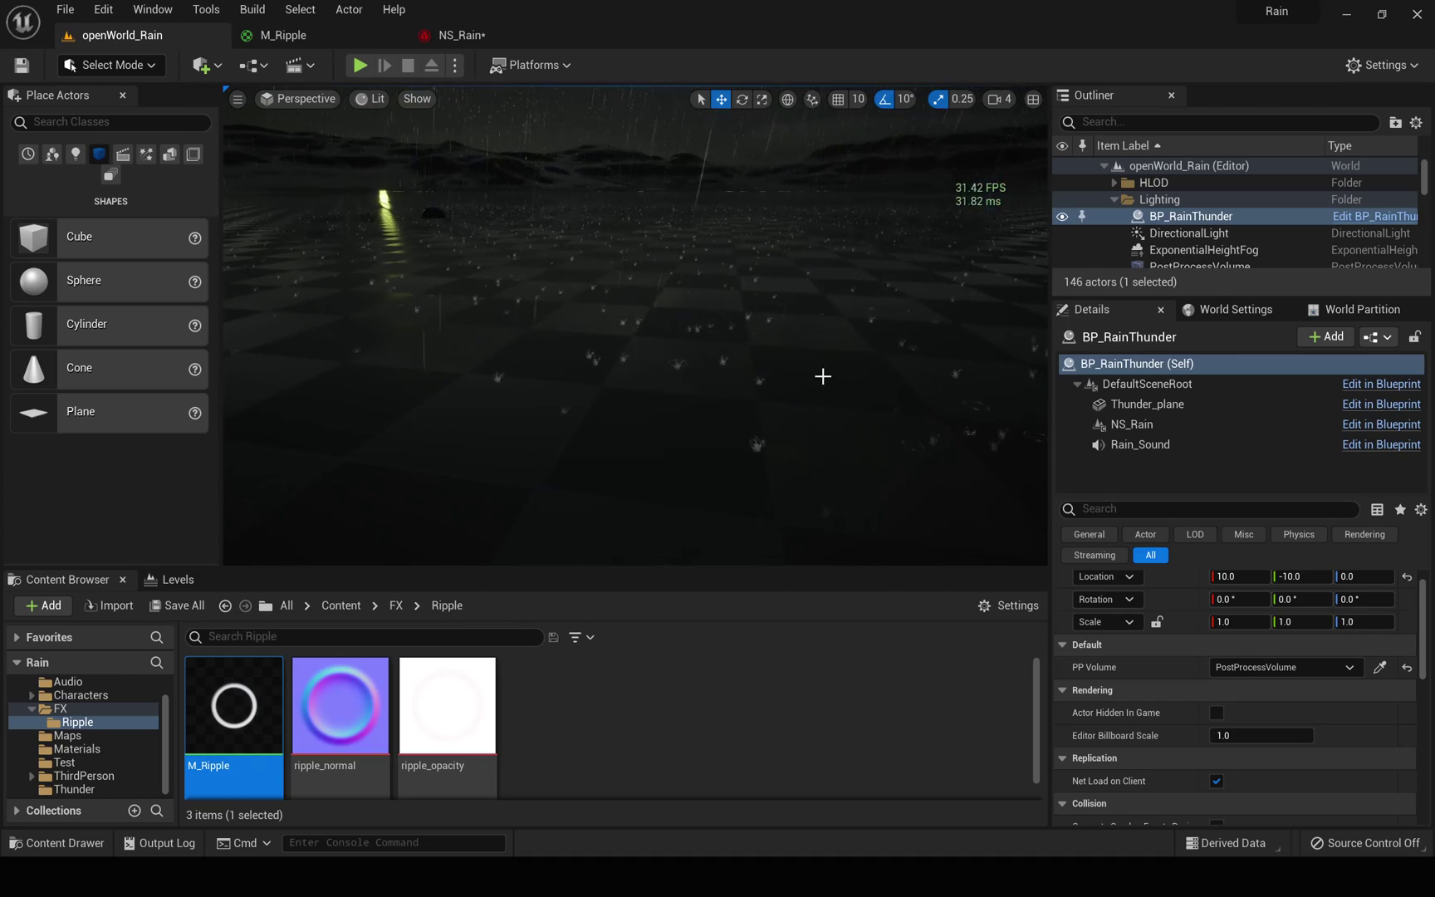
key(F11)
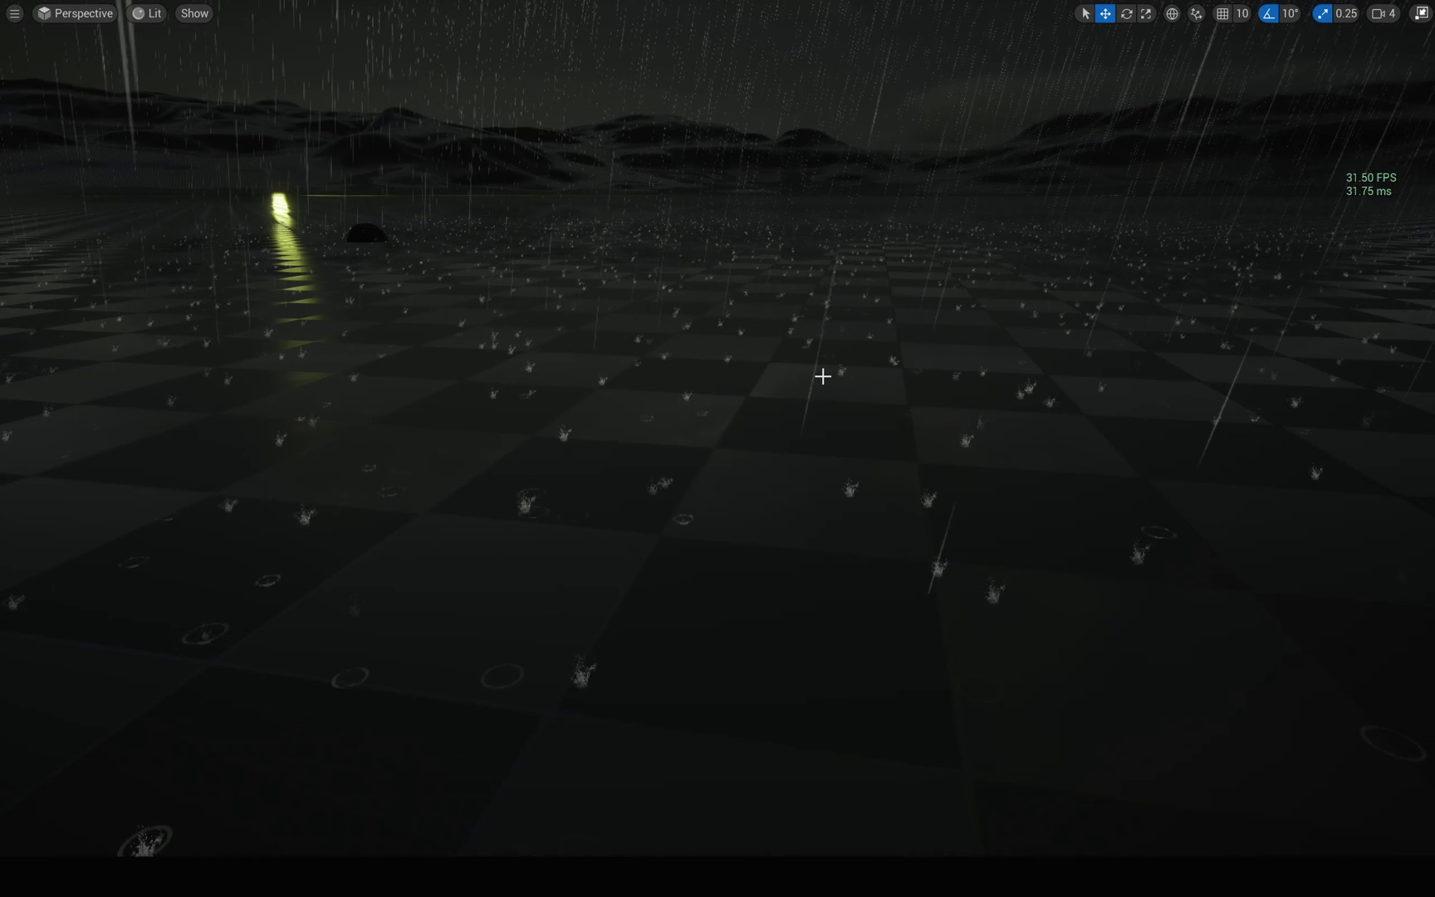
key(alt+p)
click(824, 376)
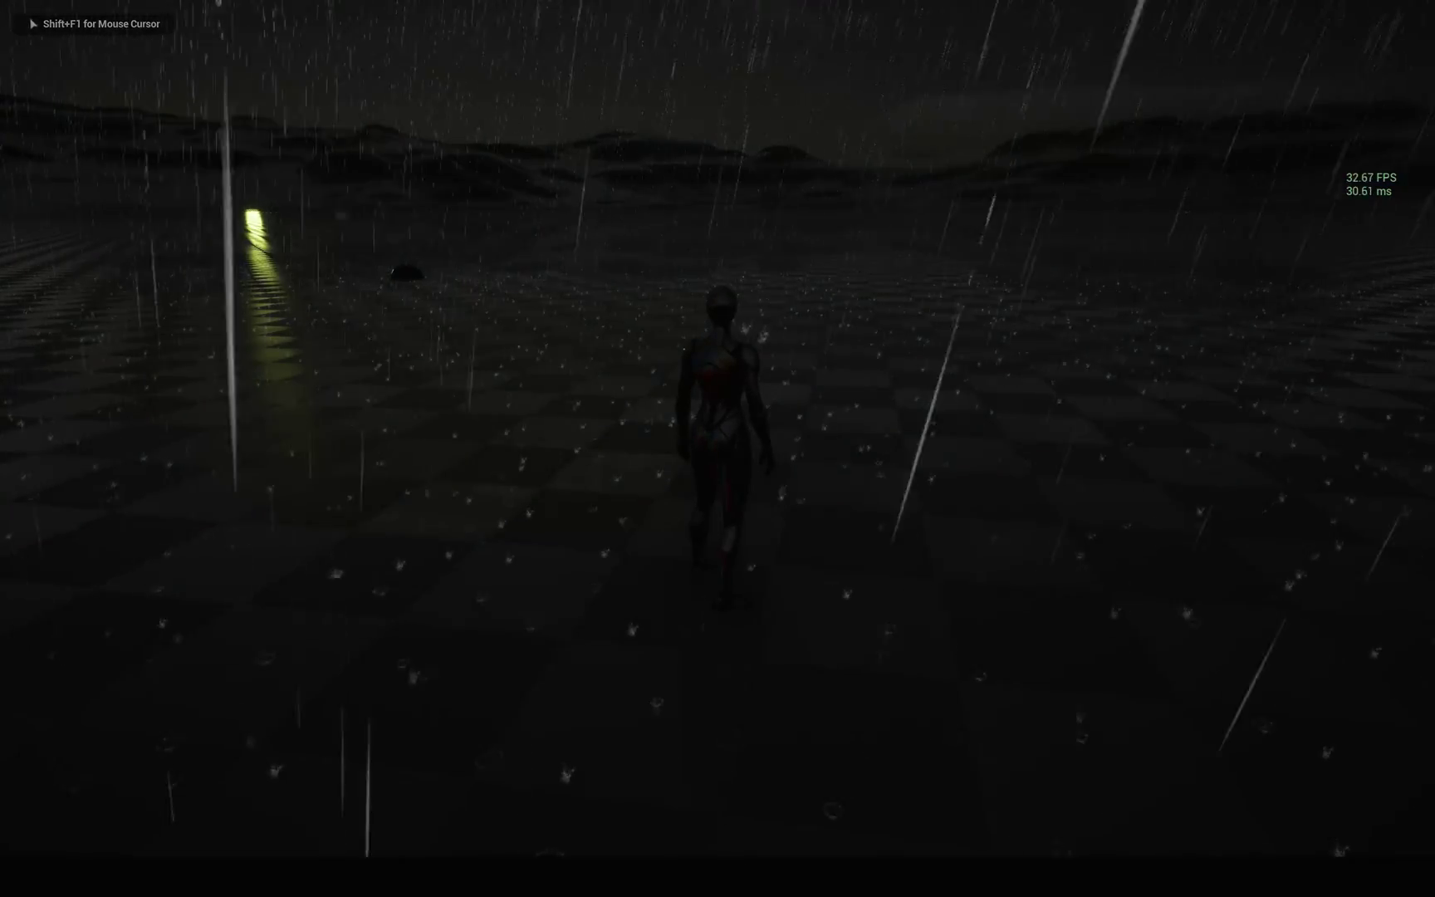
key(w)
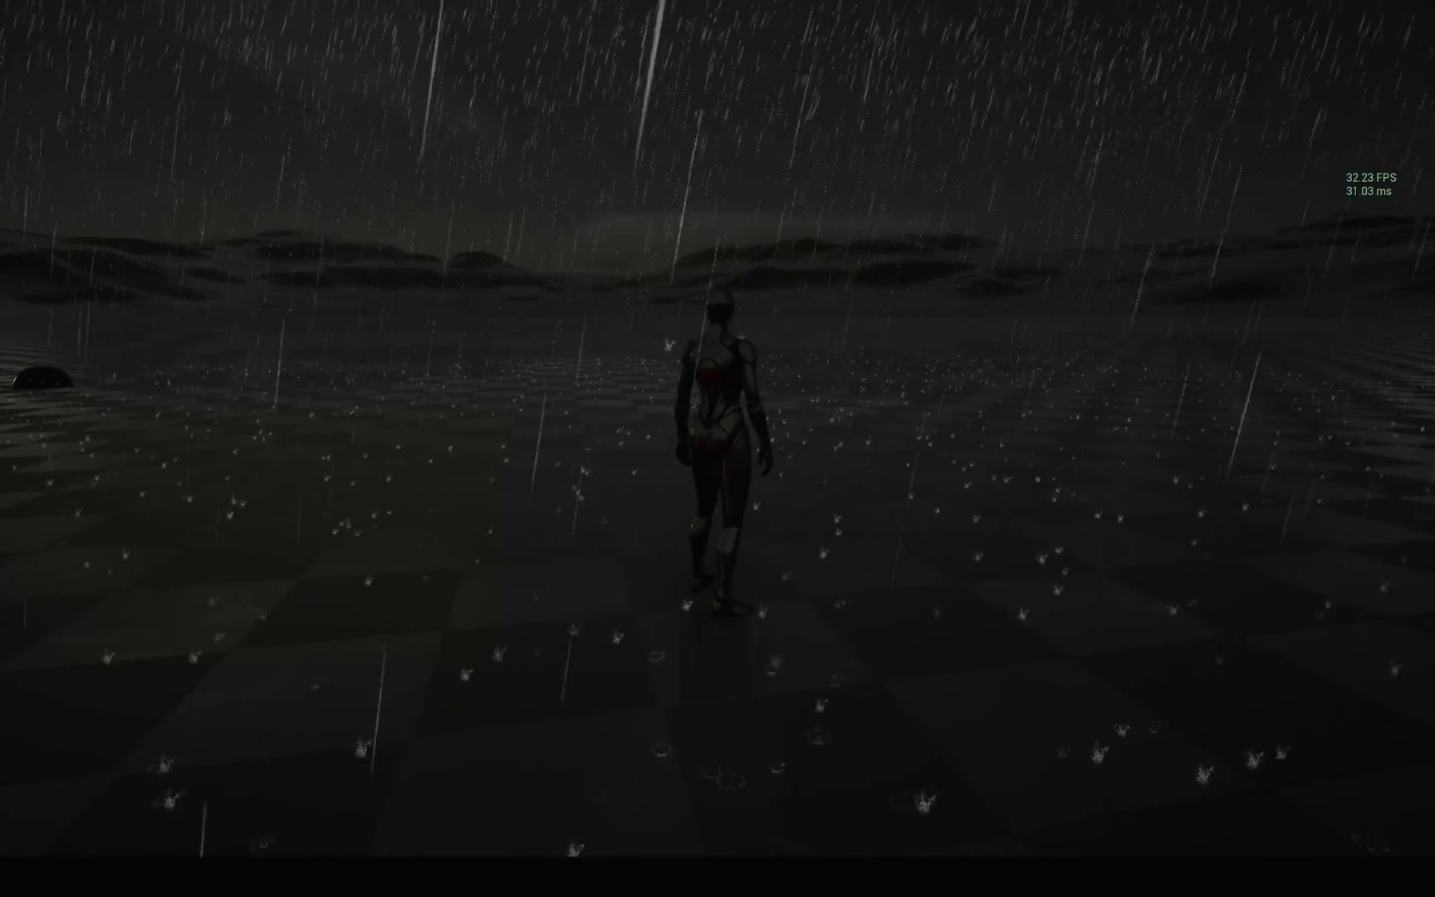
key(w)
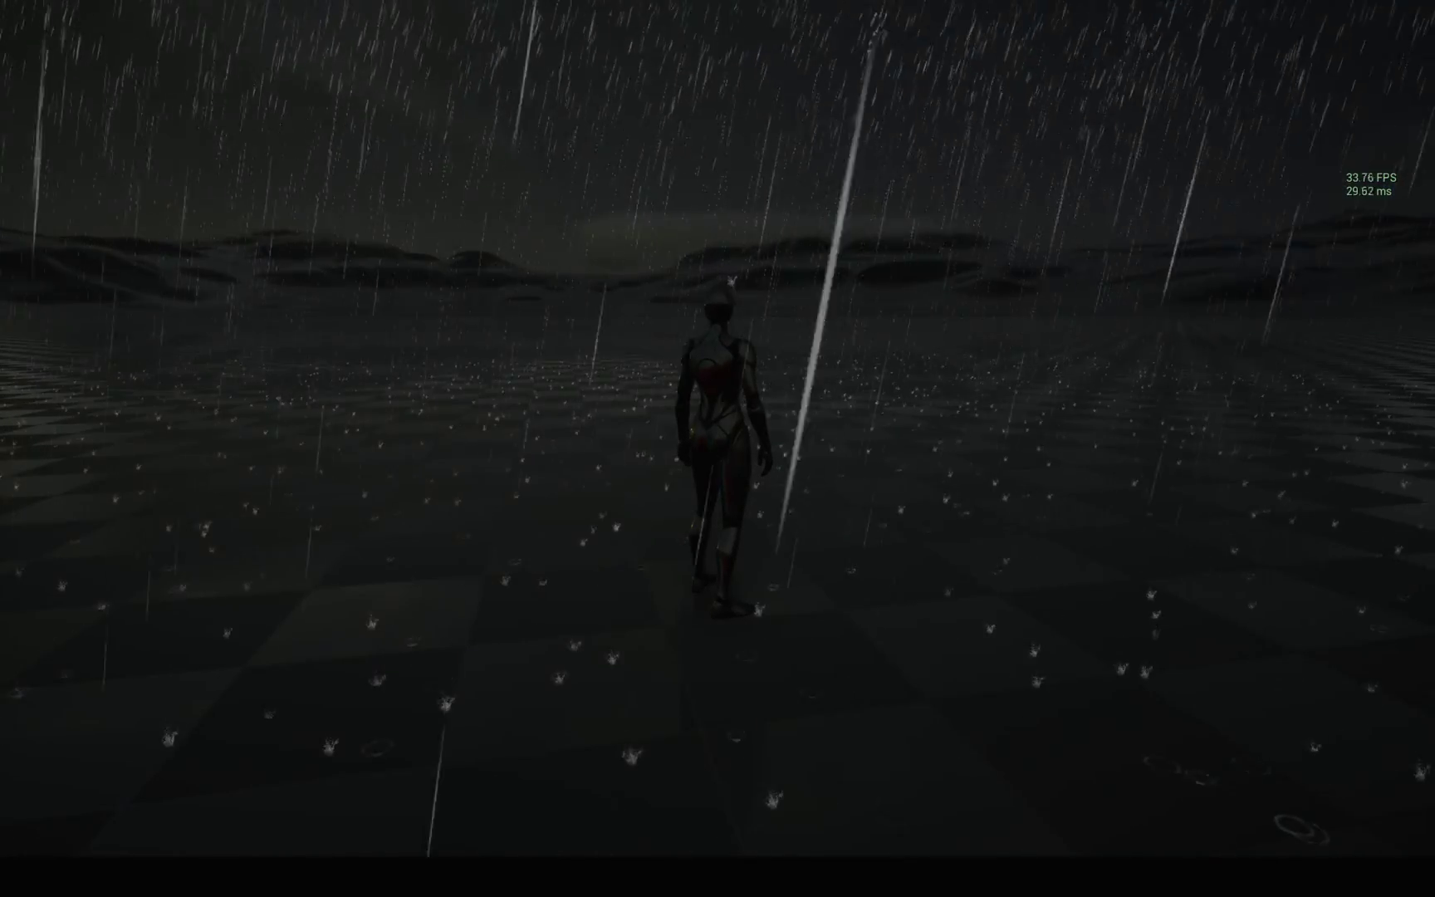
key(Escape)
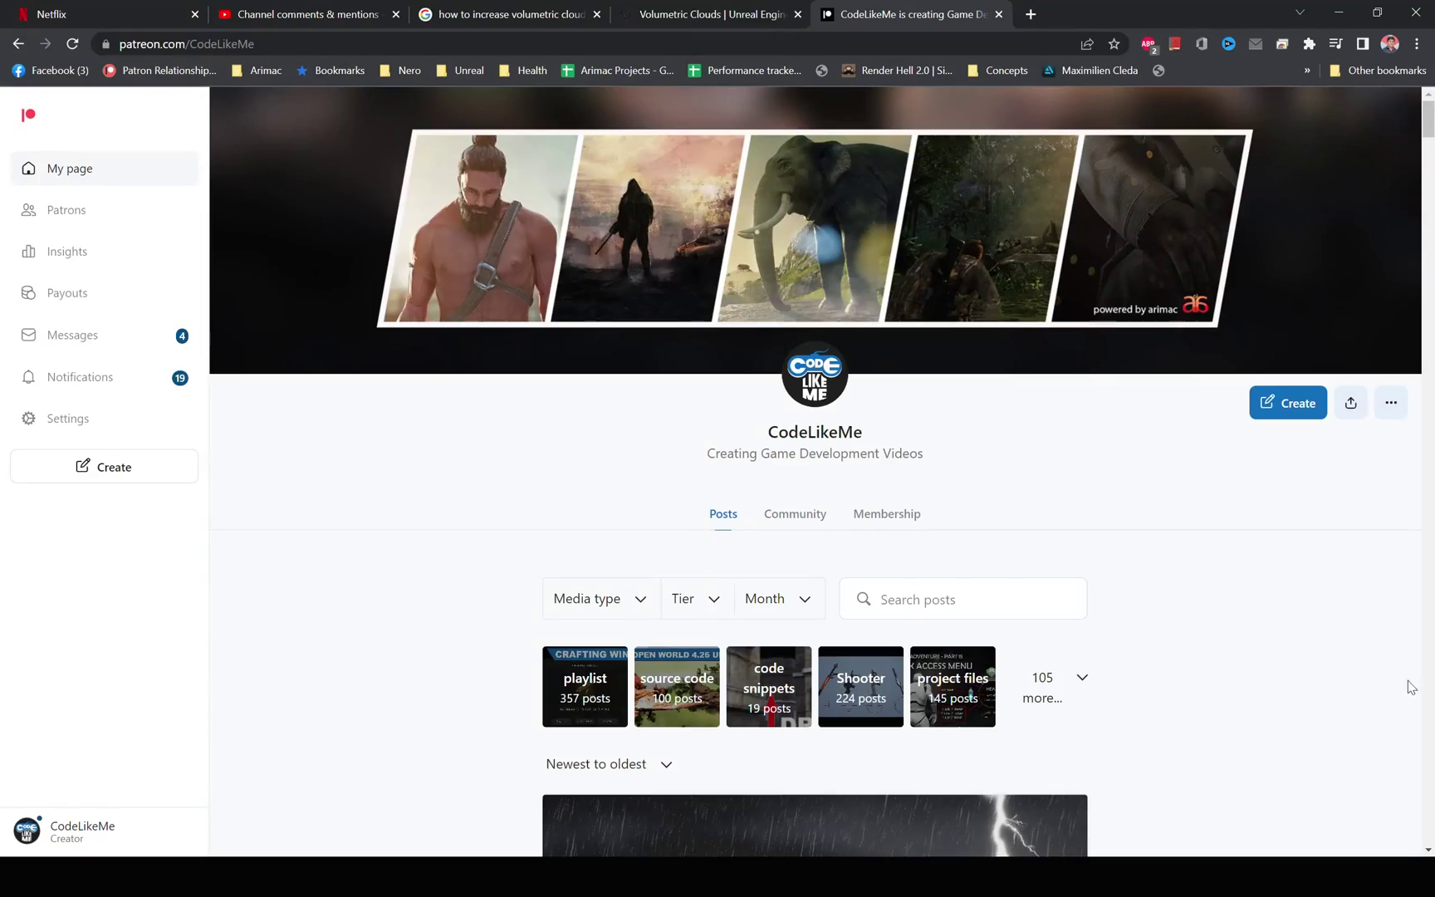
Look through the project posts on the CodeLikeMe Patreon page in the web browser
scroll(1371, 598, down, 5)
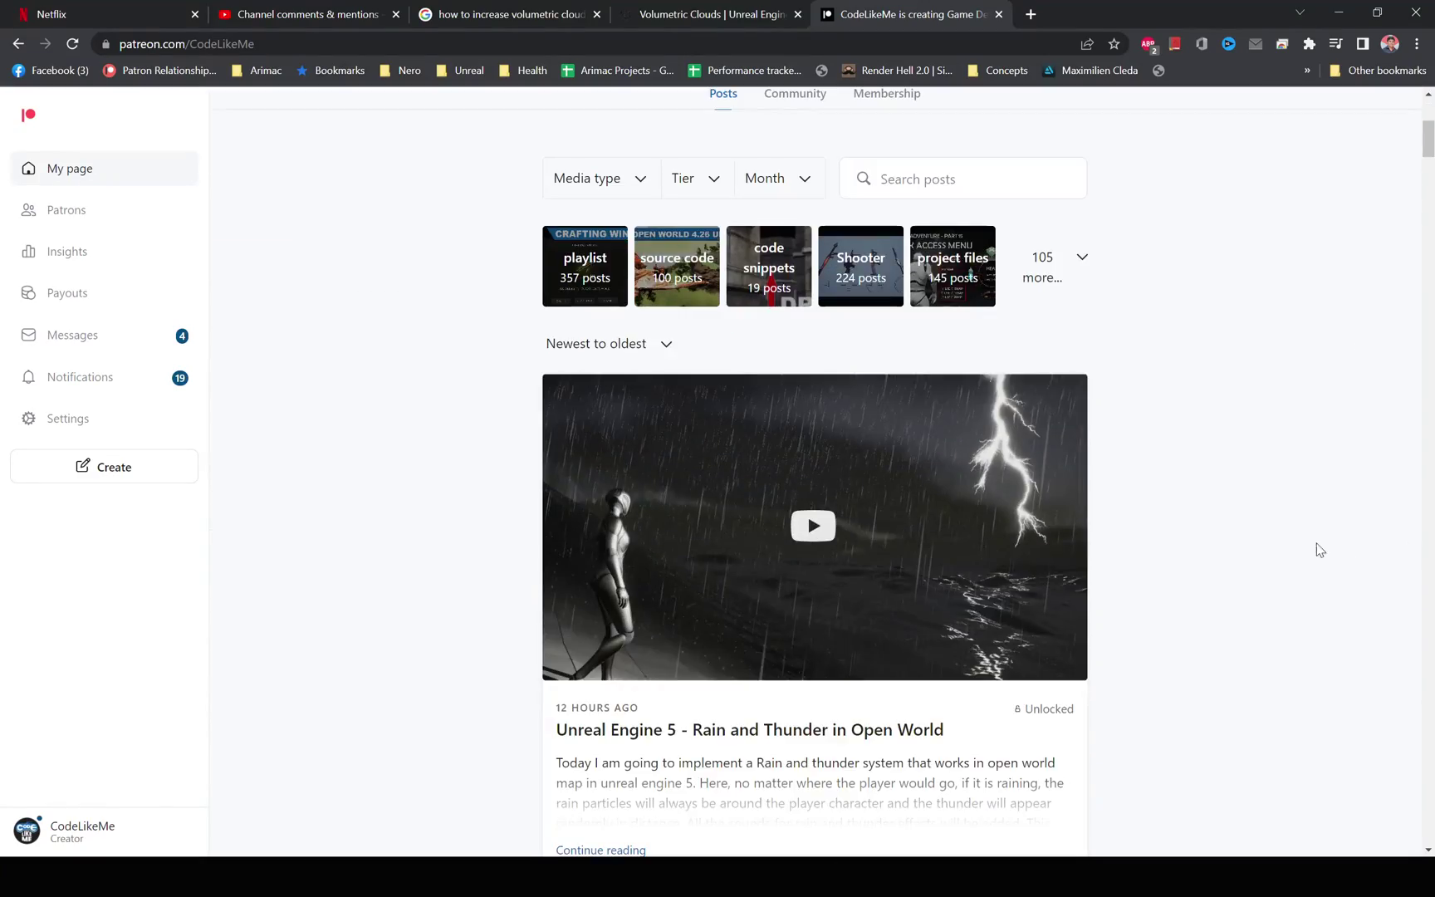
scroll(1319, 550, down, 15)
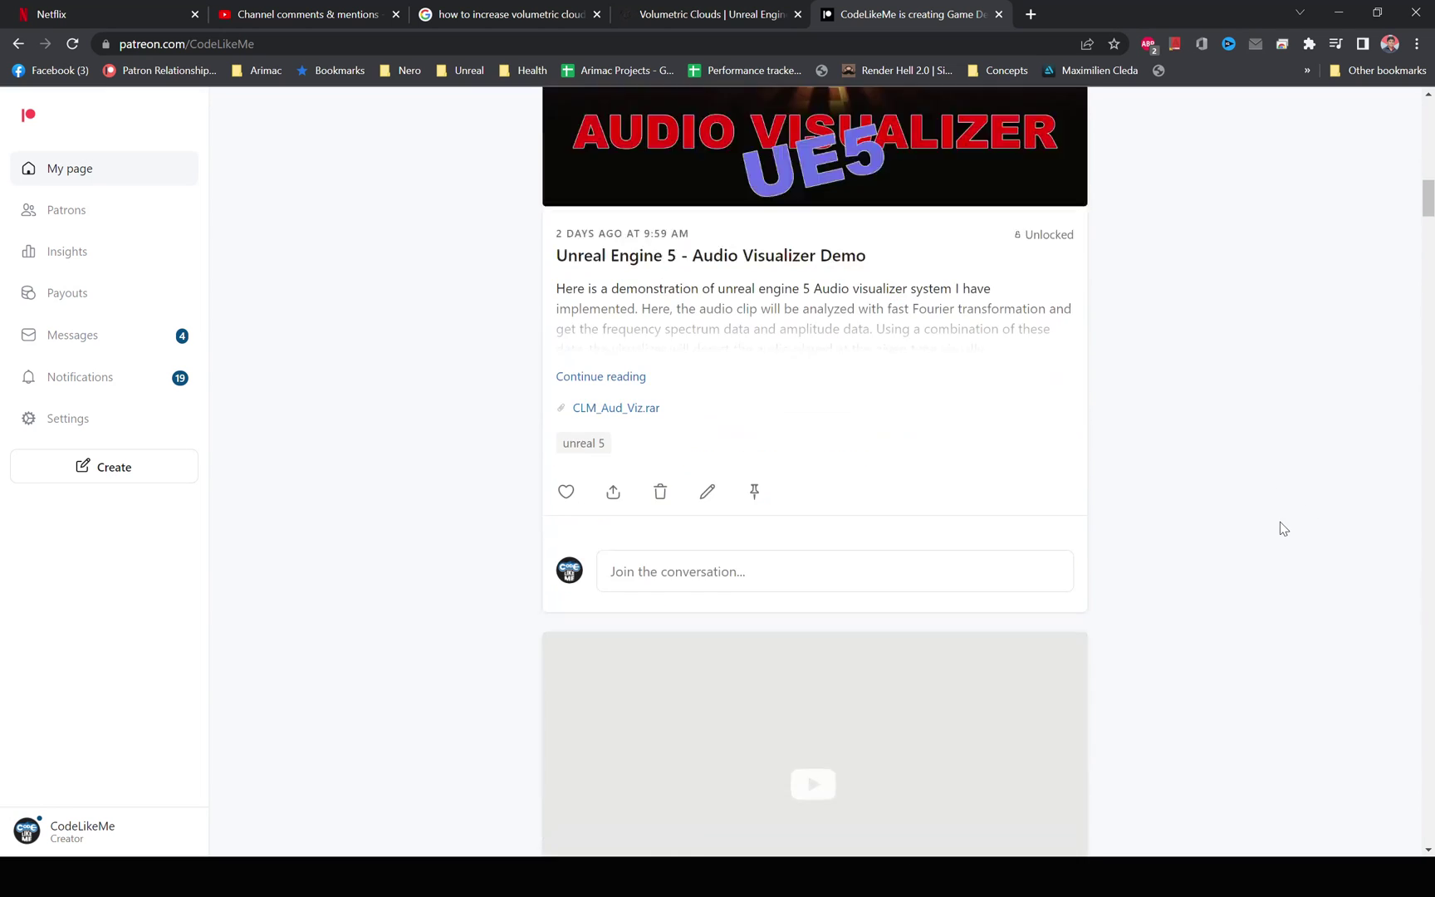
scroll(1284, 528, down, 14)
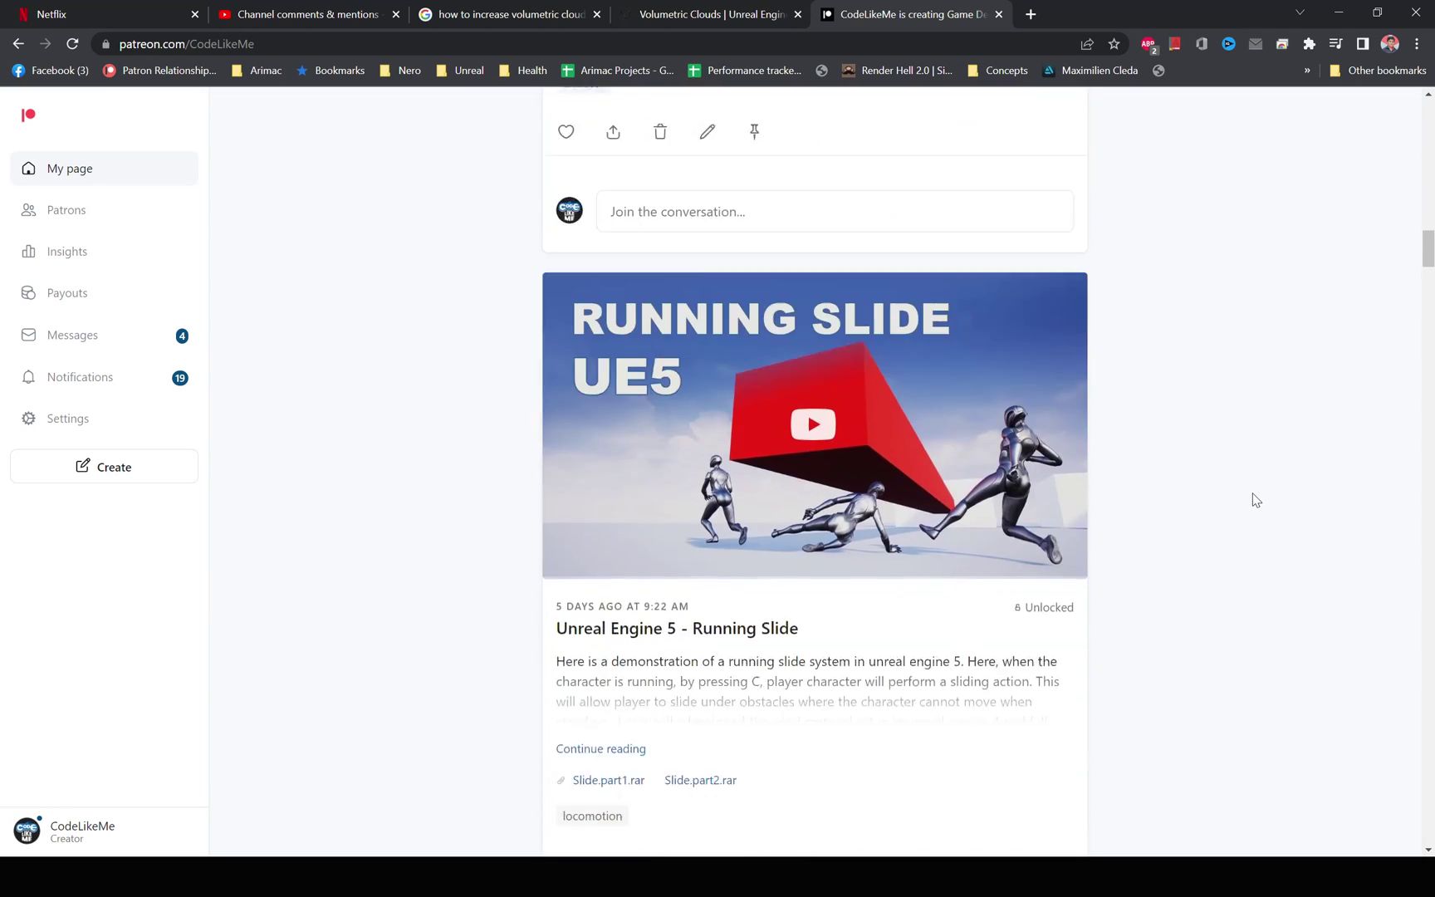
scroll(1255, 499, down, 15)
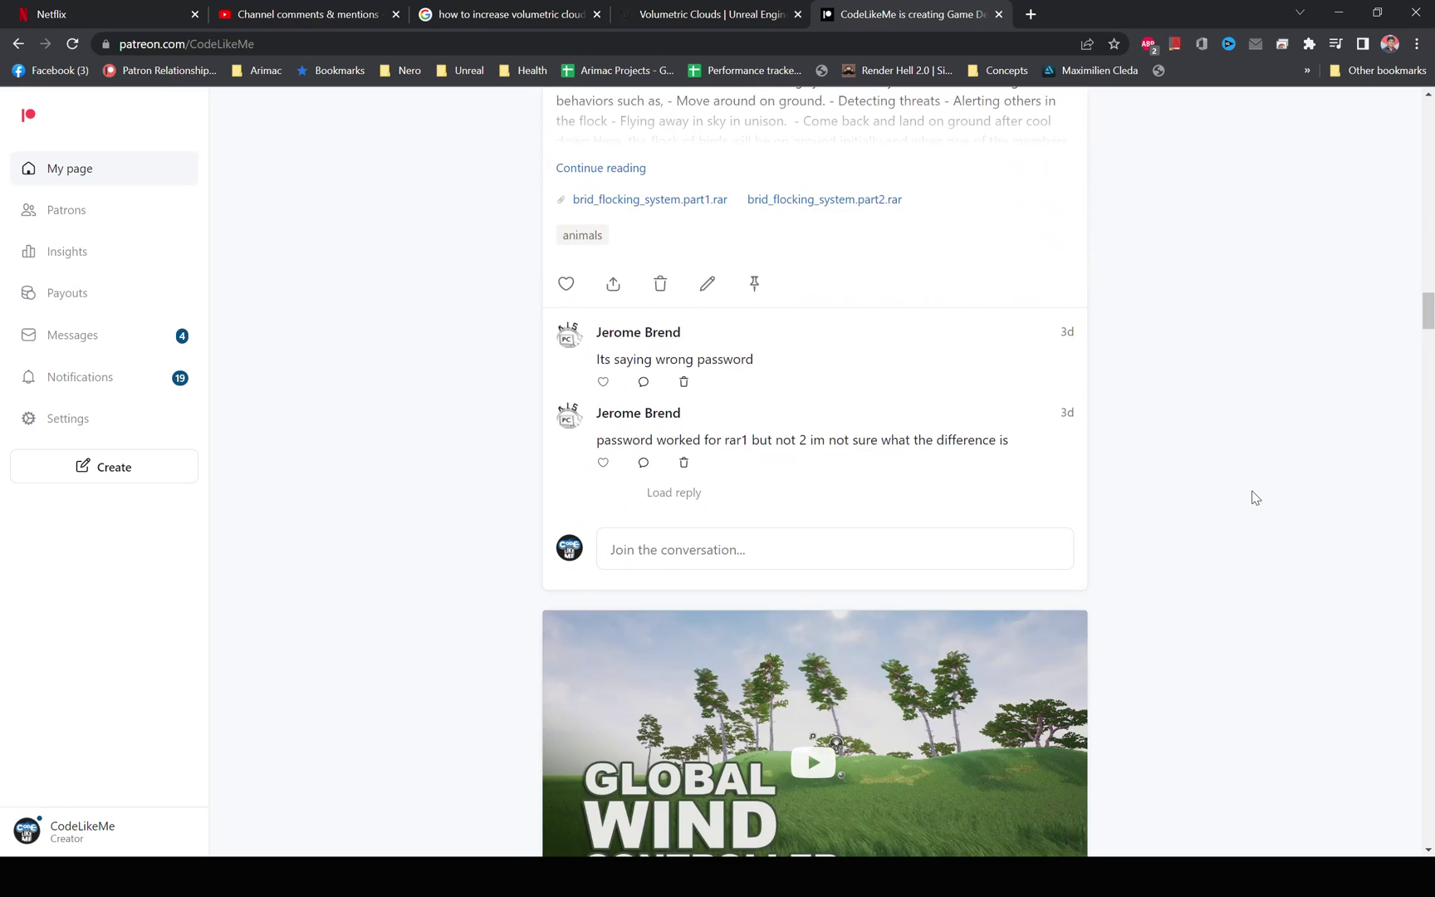
scroll(1256, 498, down, 14)
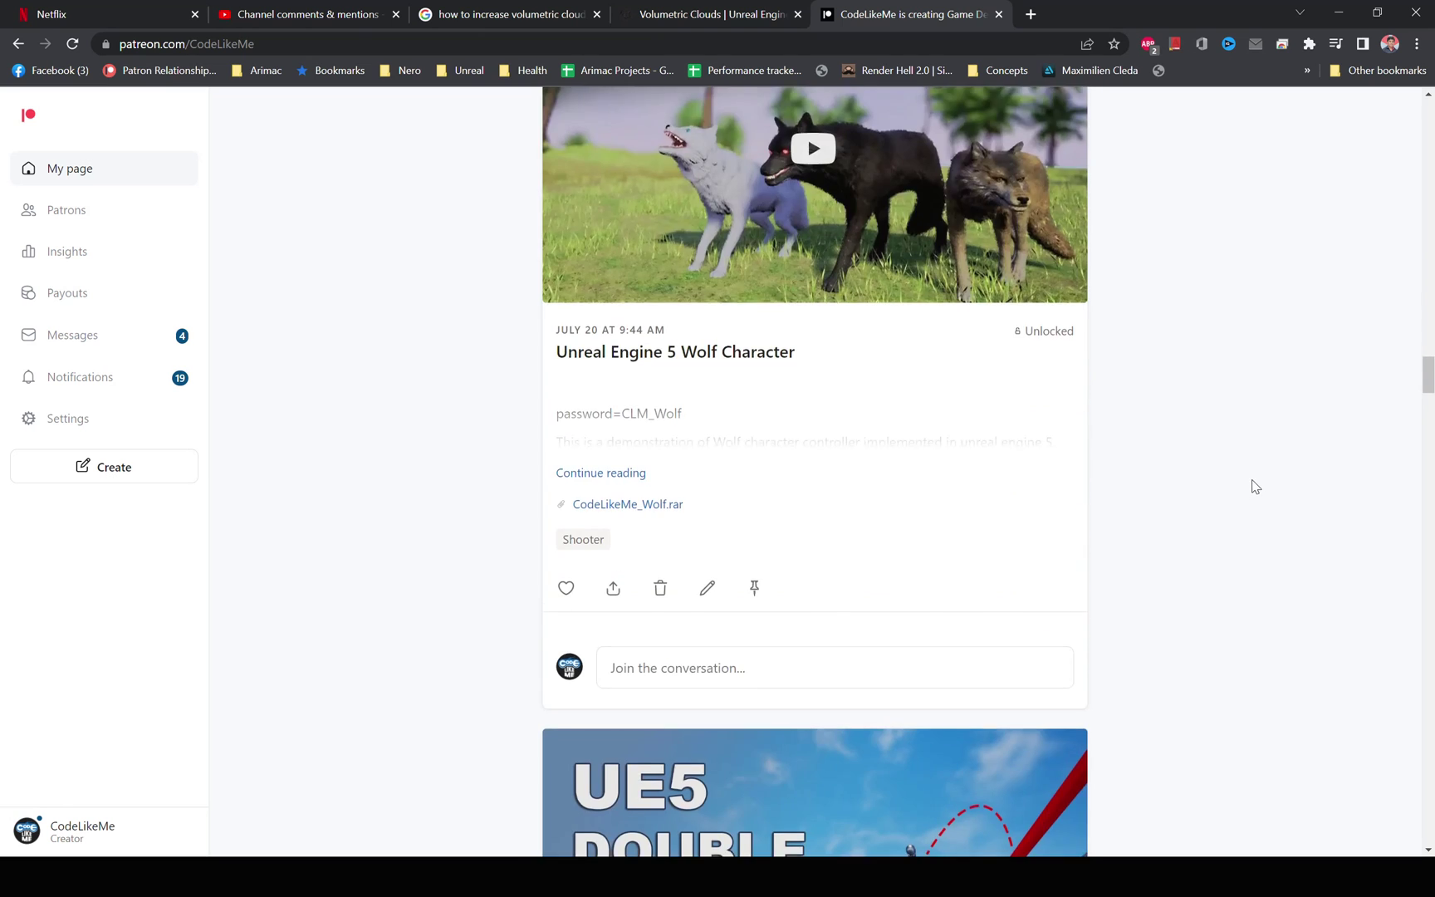
scroll(1255, 487, down, 12)
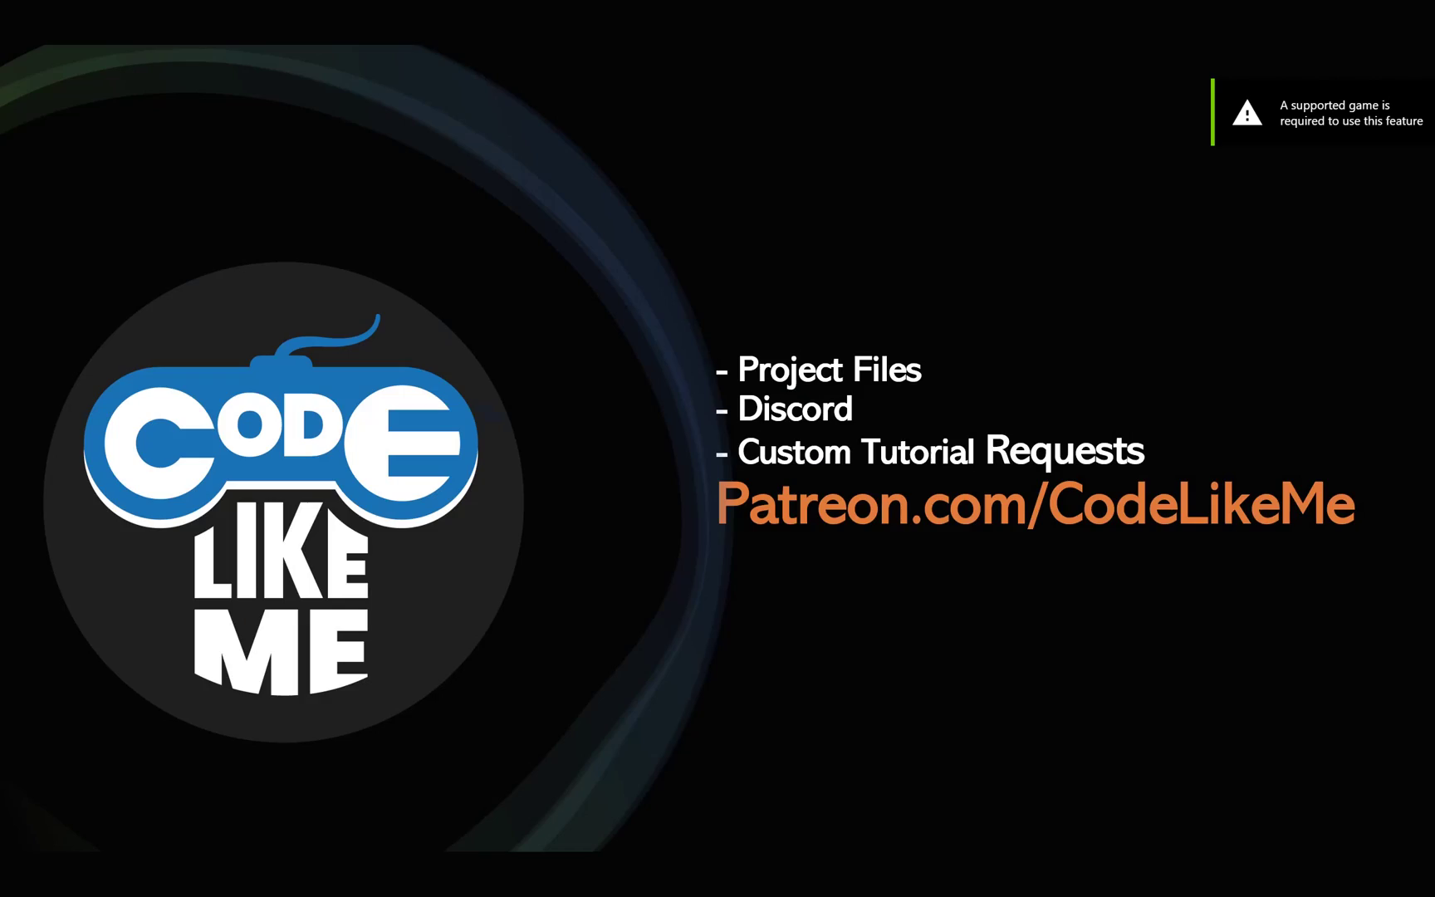
key(alt+Tab)
key(alt+Tab)
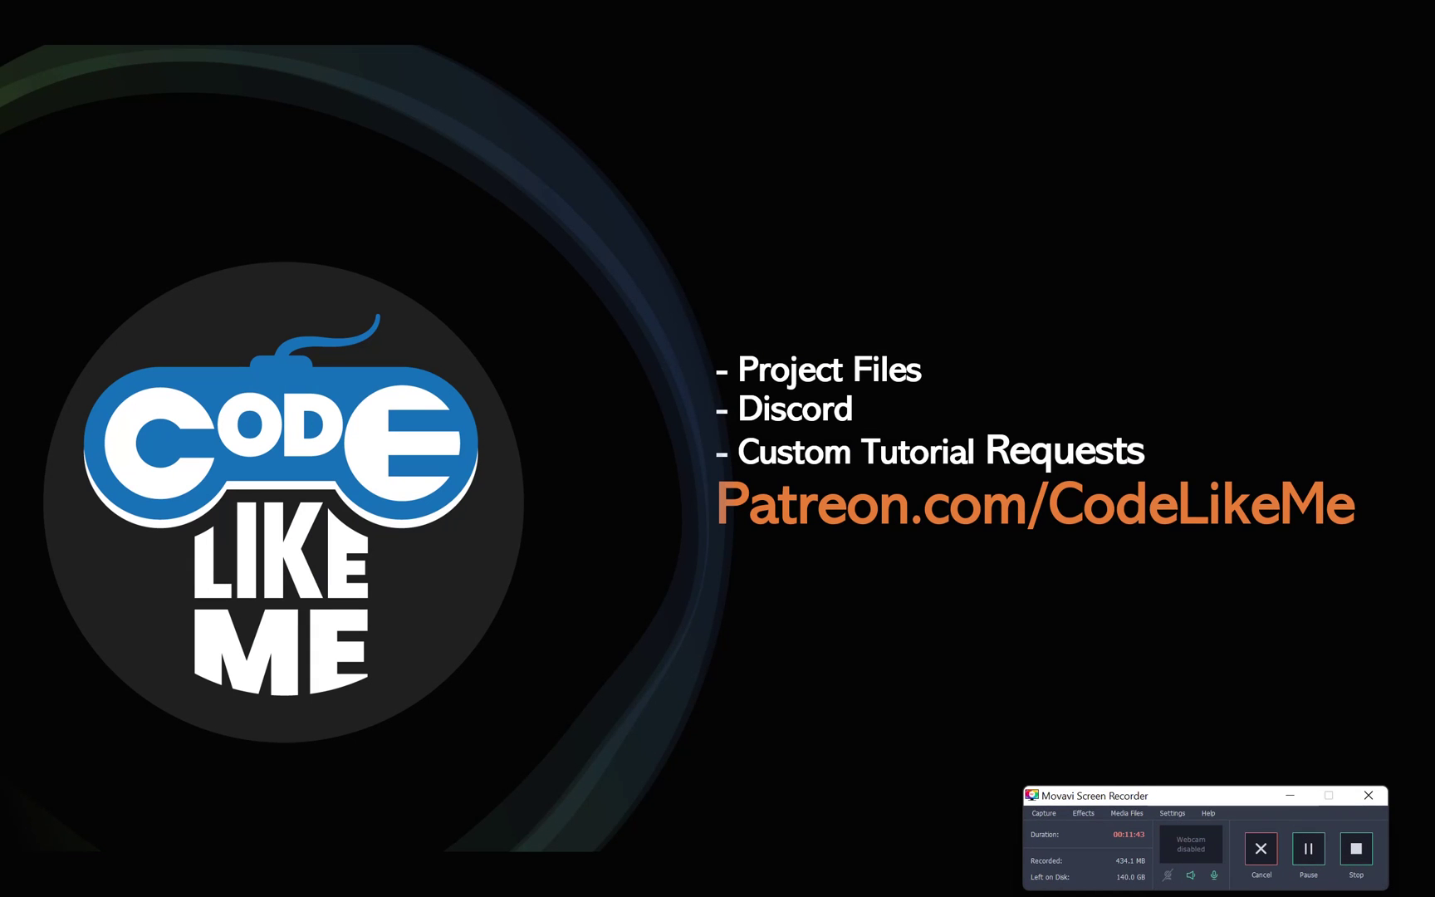